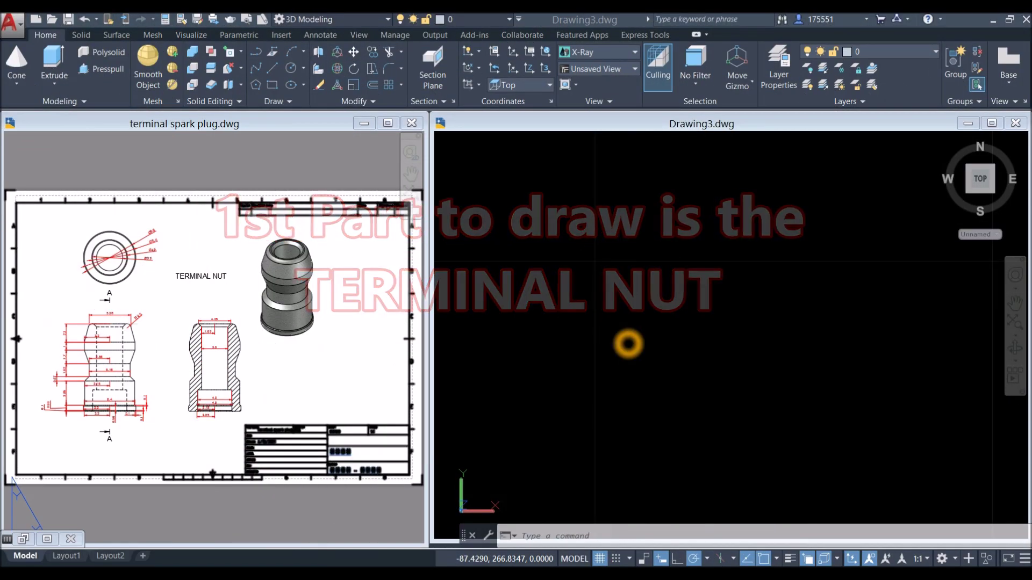
pyautogui.click(626, 339)
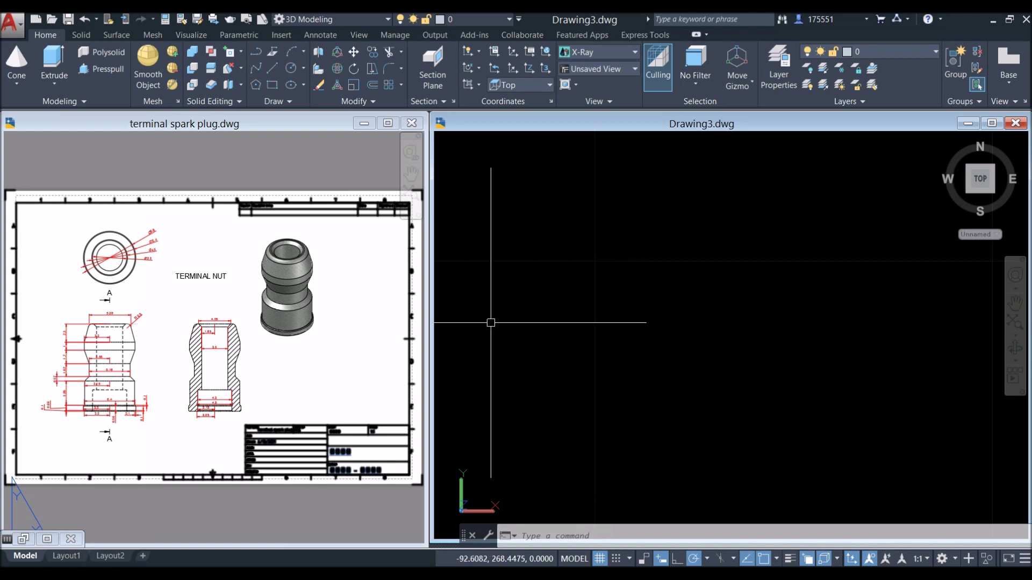
pyautogui.click(104, 154)
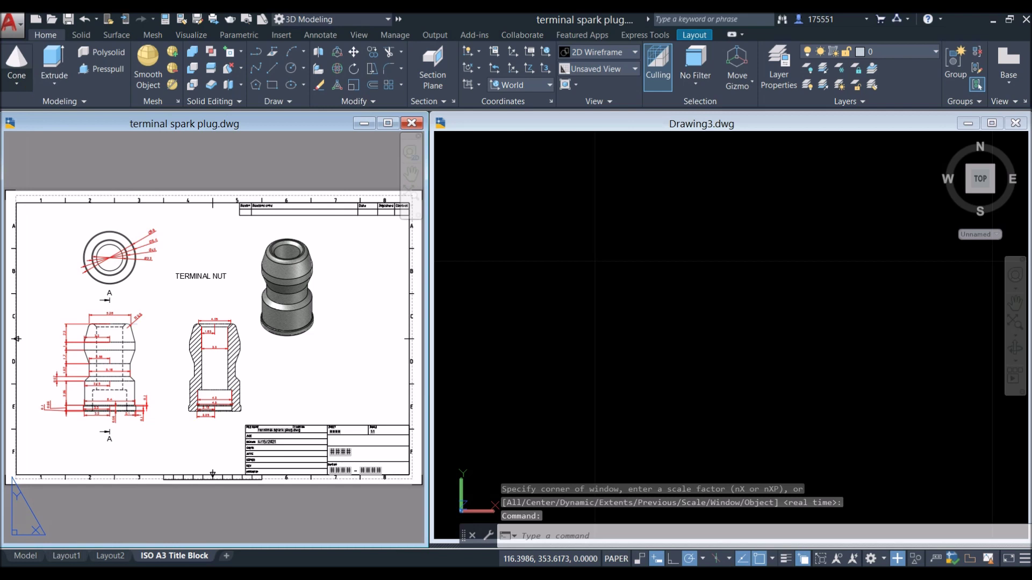
pyautogui.click(17, 81)
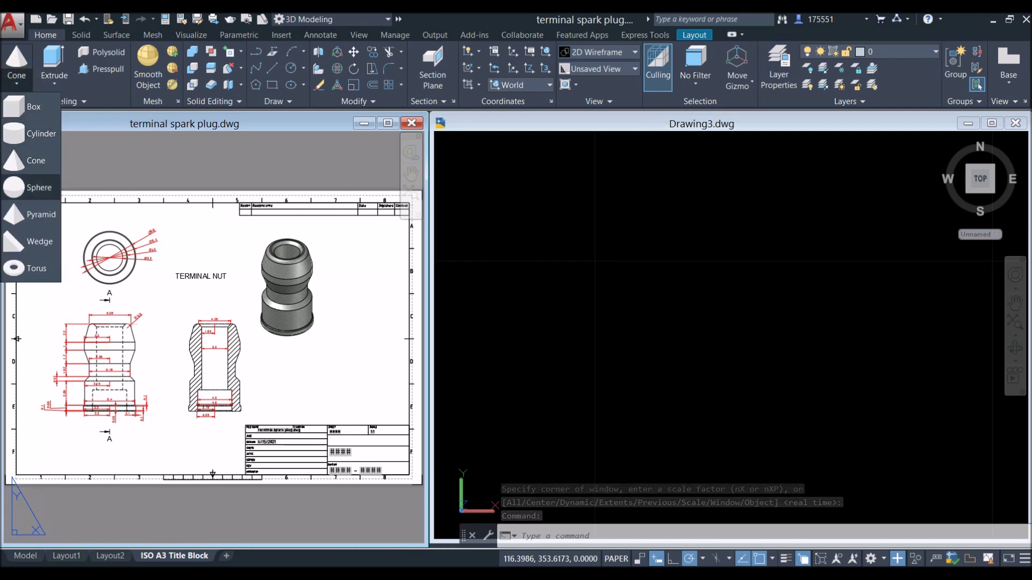
pyautogui.click(81, 35)
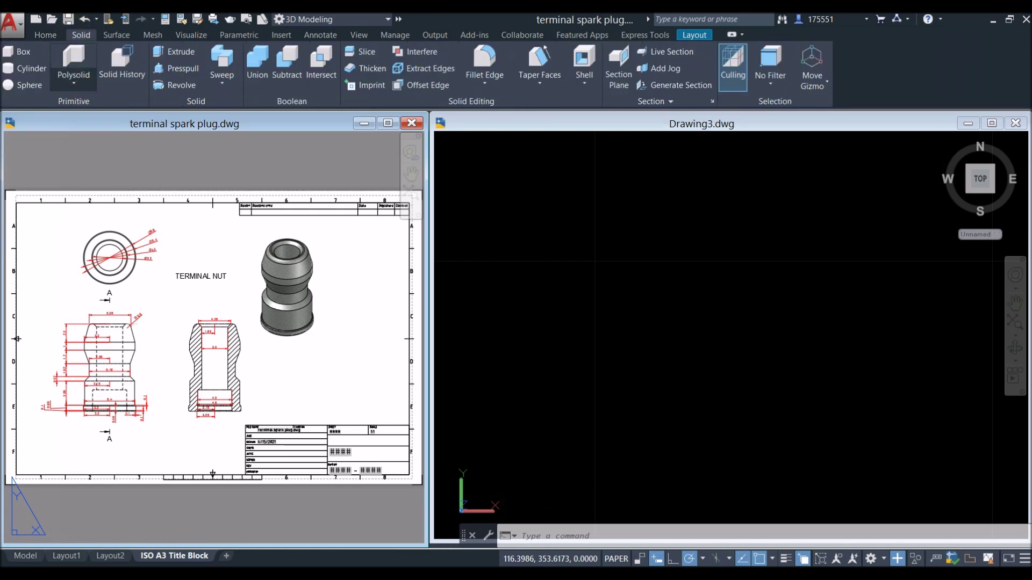
pyautogui.click(80, 89)
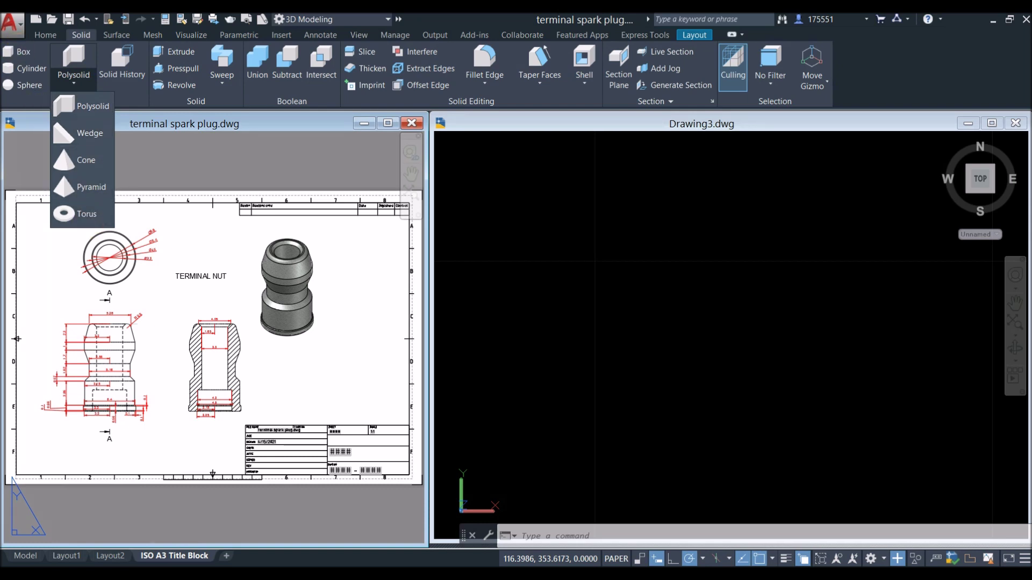
pyautogui.click(644, 393)
# Step: Enlarge the terminal nut's dimensioned front view in terminal spark plug.dwg and set Drawing3 to the SW Isometric view
pyautogui.click(170, 304)
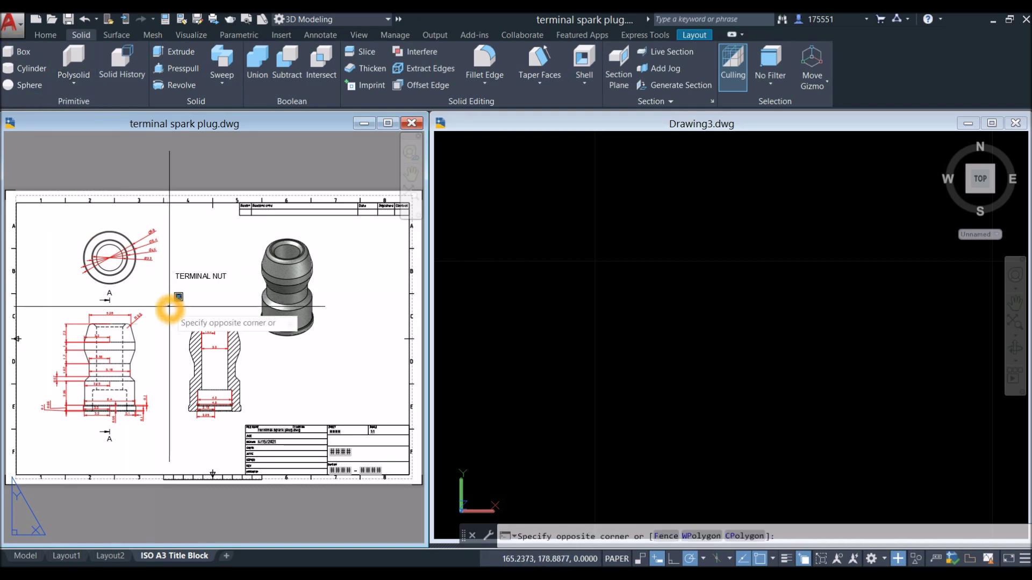
pyautogui.moveTo(169, 305); pyautogui.dragTo(168, 253, button='middle')
pyautogui.scroll(4, 168, 269)
pyautogui.click(461, 140)
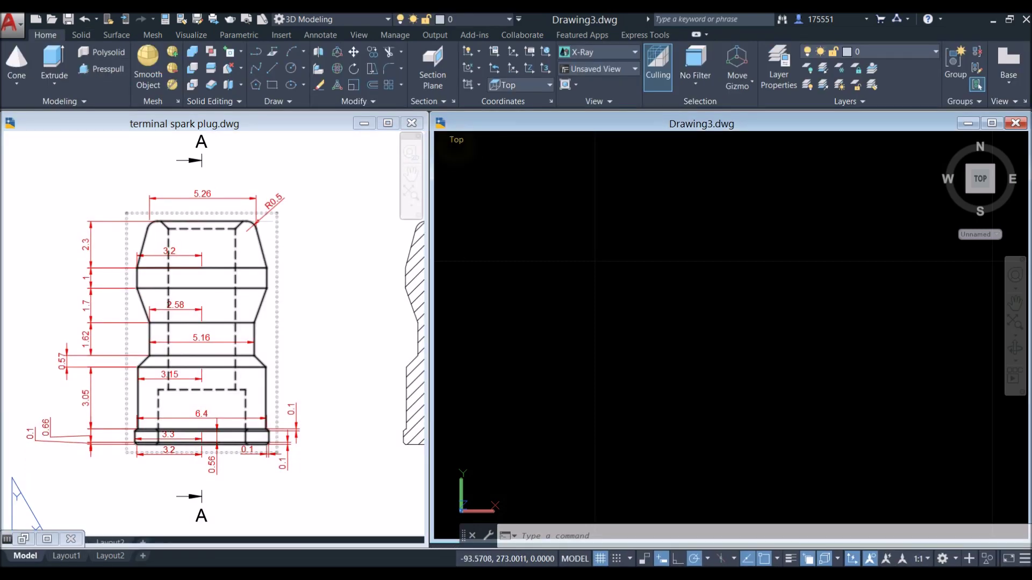
pyautogui.click(457, 140)
pyautogui.click(695, 235)
pyautogui.click(674, 221)
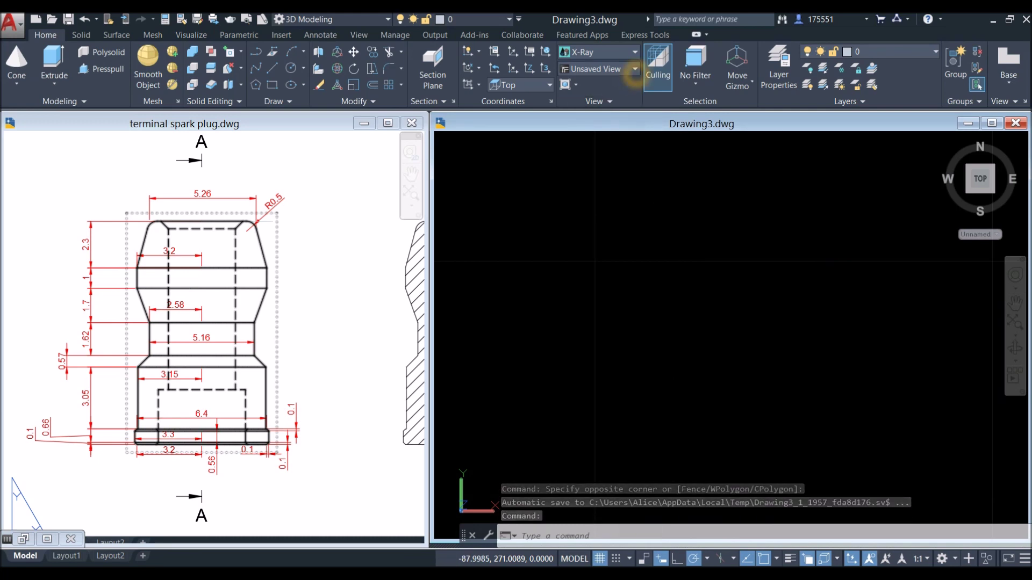
pyautogui.click(635, 69)
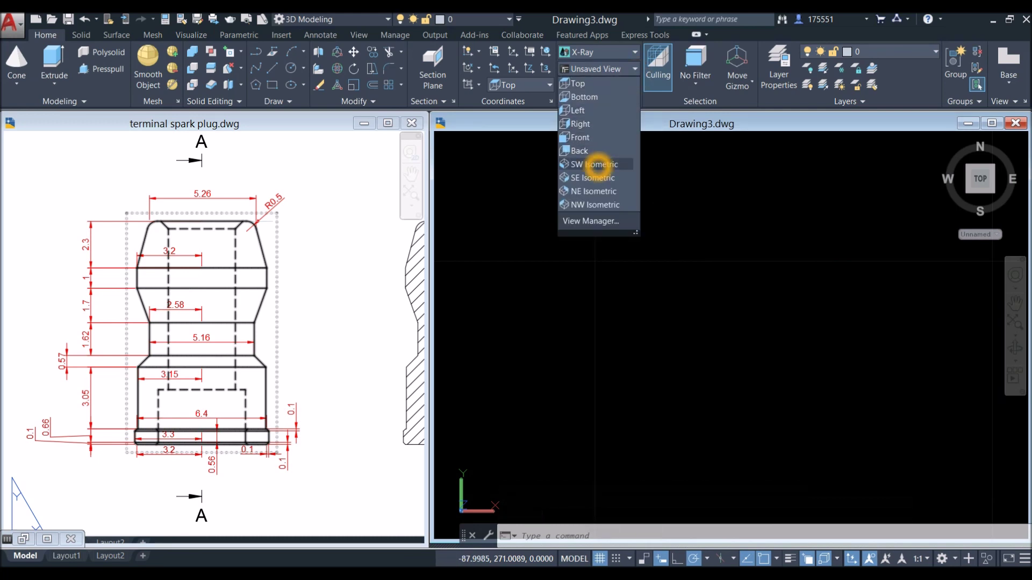
pyautogui.click(596, 164)
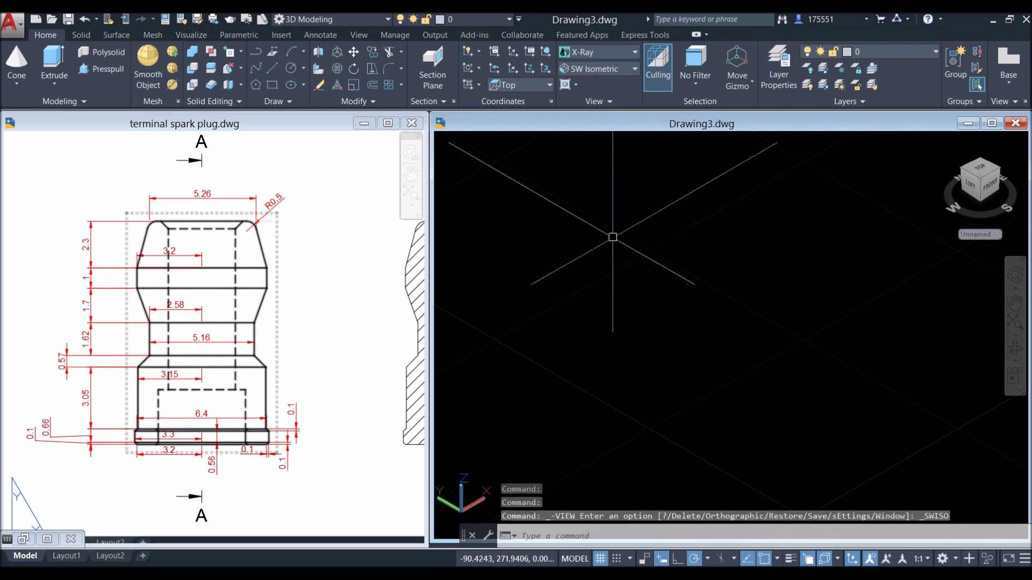
# Step: Start a cone at a free point in Drawing3 with a base diameter of 5.26
pyautogui.write('cone')
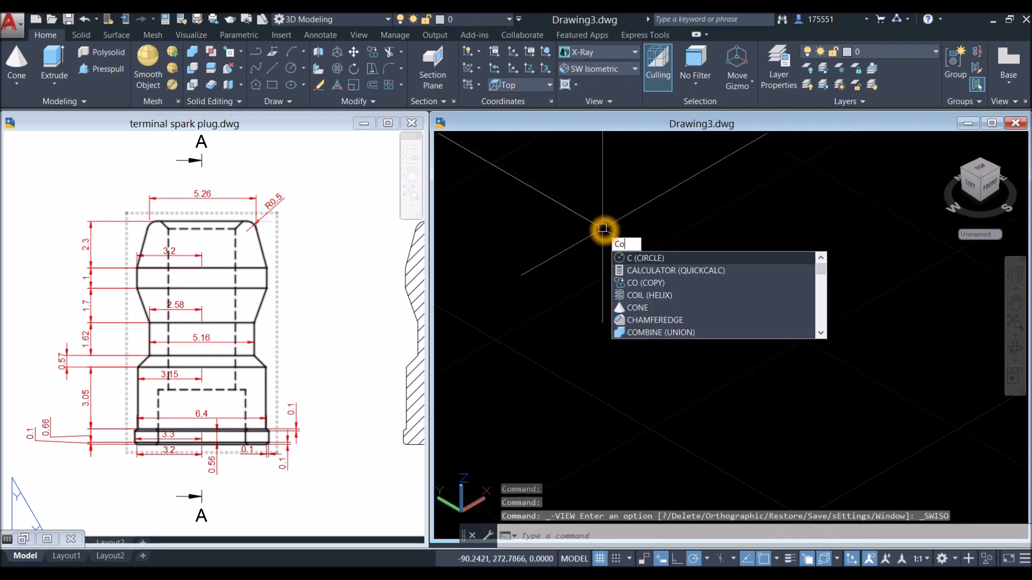
pyautogui.press('Return')
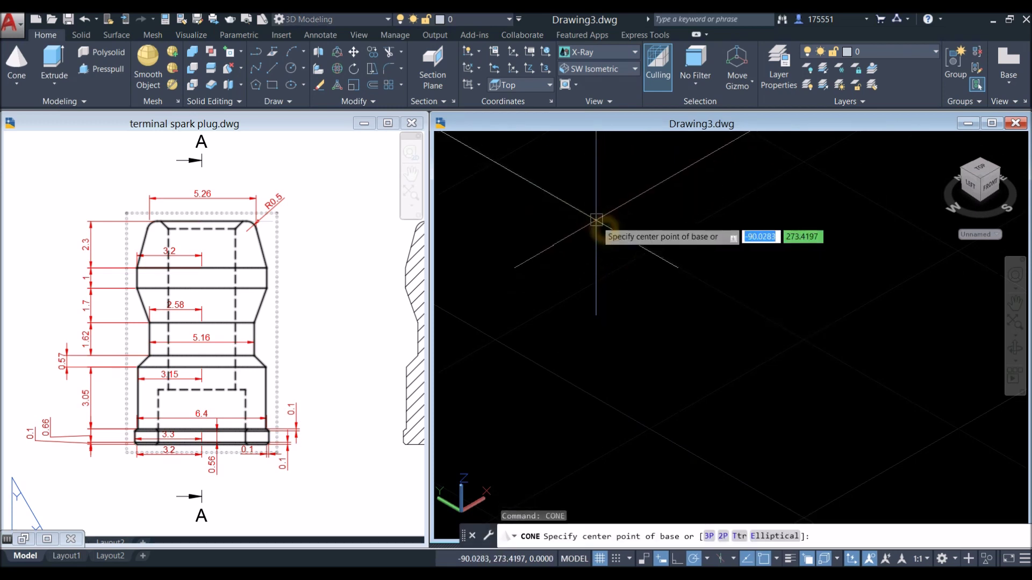
pyautogui.click(597, 210)
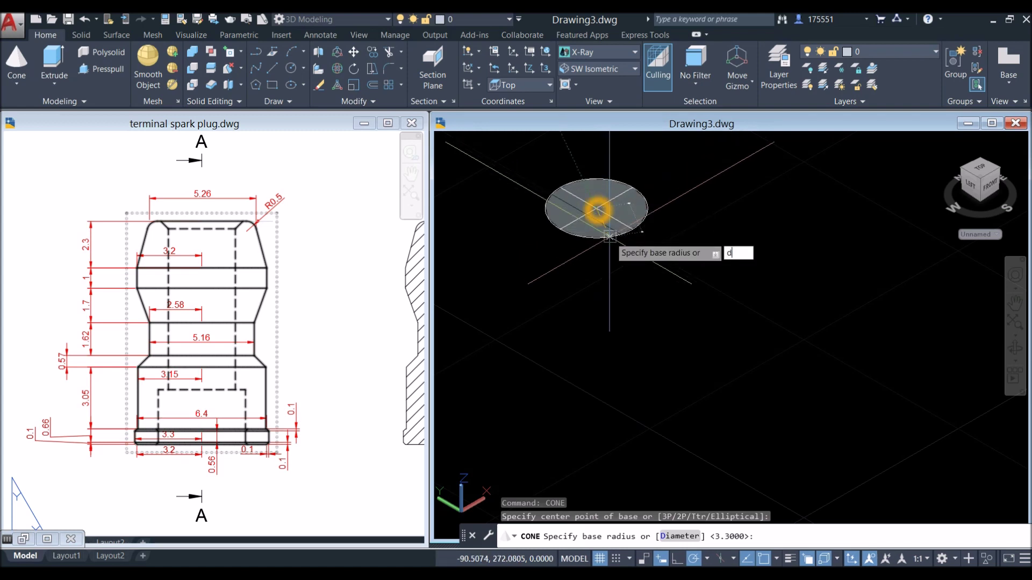
pyautogui.write('d')
pyautogui.press('Return')
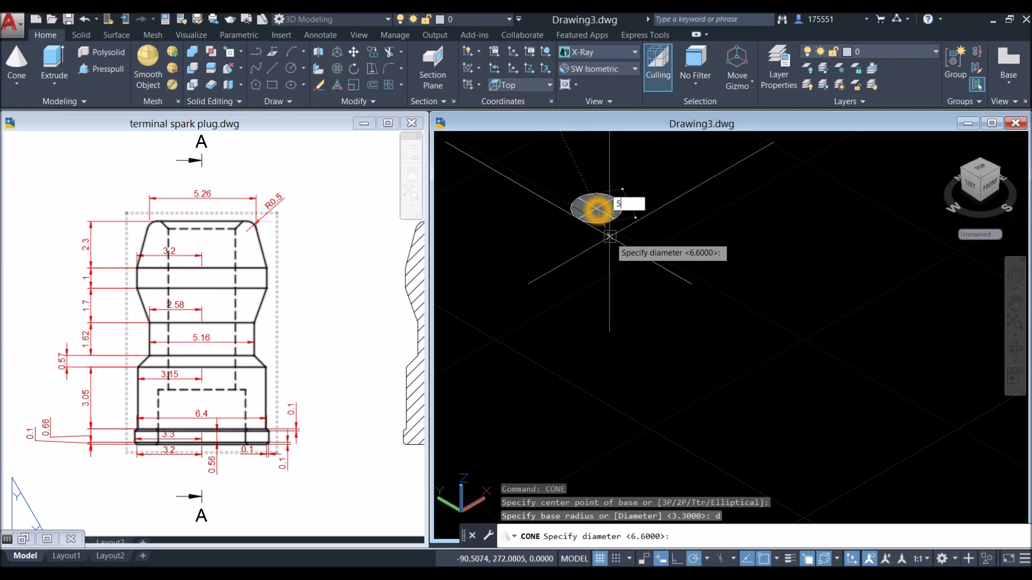
pyautogui.press('Return')
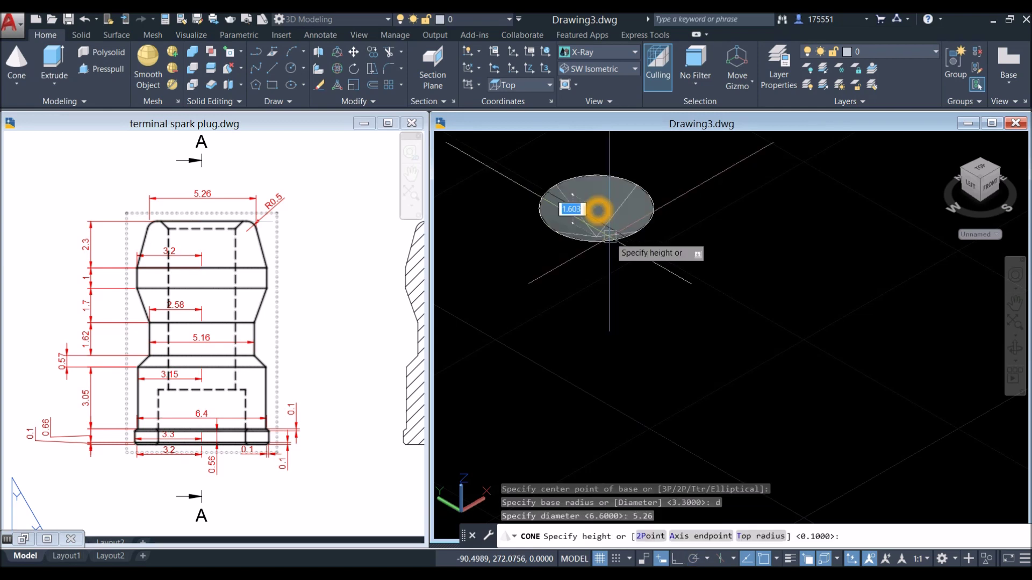
# Step: Complete the cone downward as a frustum with top radius 3.2 and height 2.3, and turn off the grid
pyautogui.moveTo(608, 269)
pyautogui.keyDown('shift'); pyautogui.mouseDown(button='middle')
pyautogui.moveTo(627, 221)
pyautogui.moveTo(606, 274)
pyautogui.mouseUp(button='middle'); pyautogui.keyUp('shift')
pyautogui.rightClick(606, 275)
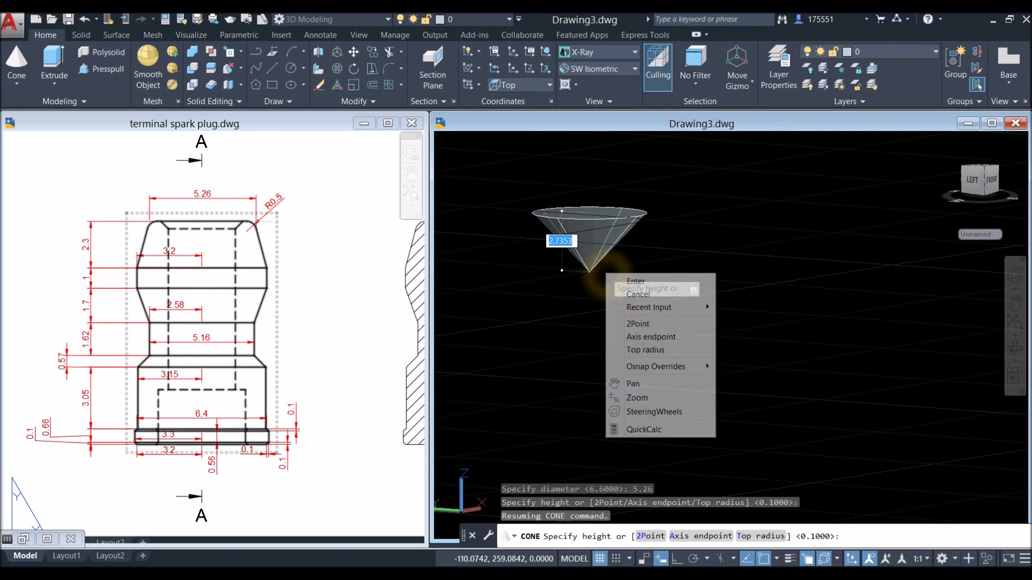
pyautogui.click(651, 350)
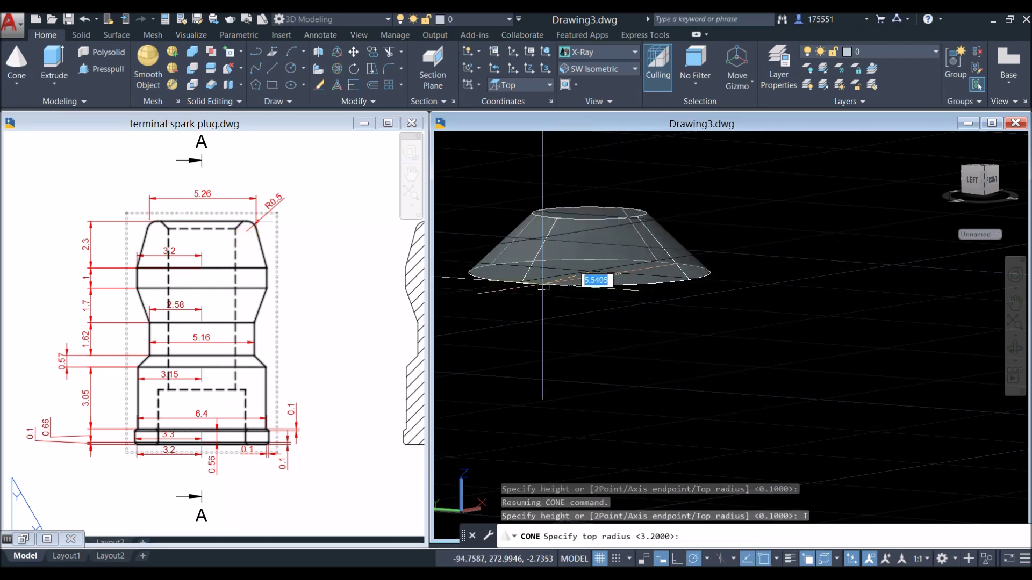
pyautogui.click(596, 276)
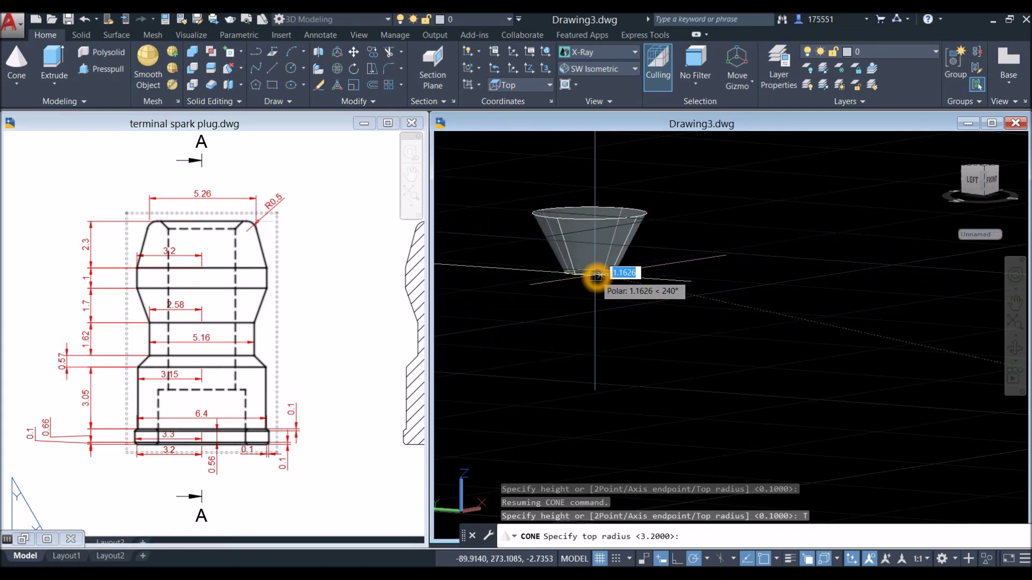
pyautogui.write('3.2')
pyautogui.press('Return')
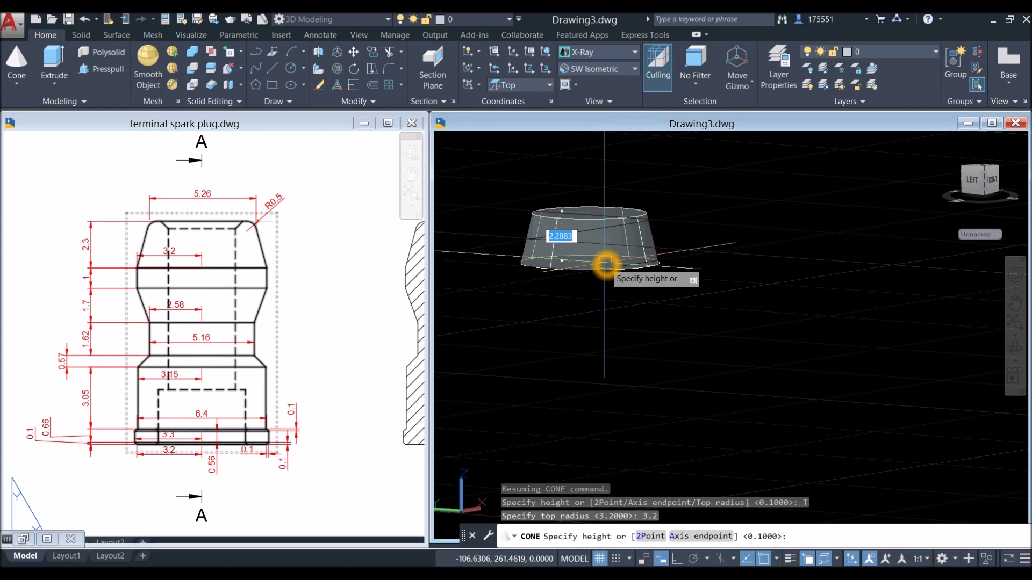
pyautogui.press('Return')
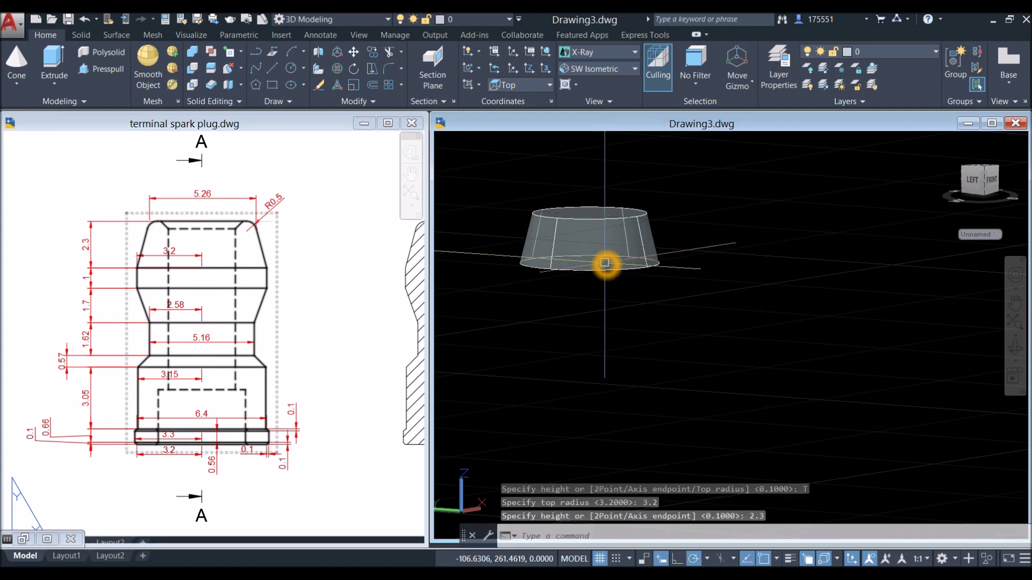
pyautogui.click(599, 556)
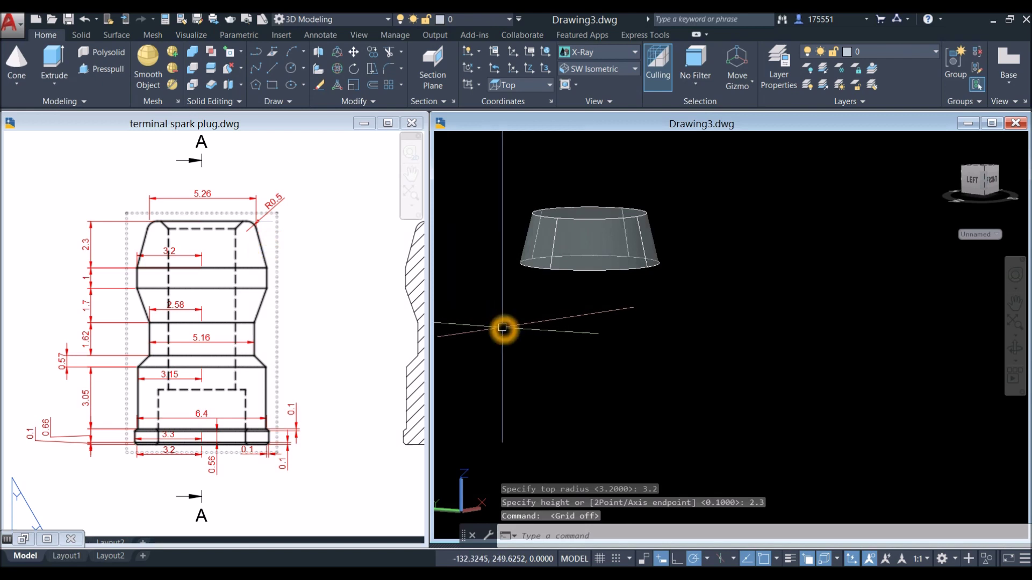
# Step: Add a cylinder centred on the frustum's lower face, matching its 3.2 edge radius and extending 1 downward
pyautogui.click(317, 279)
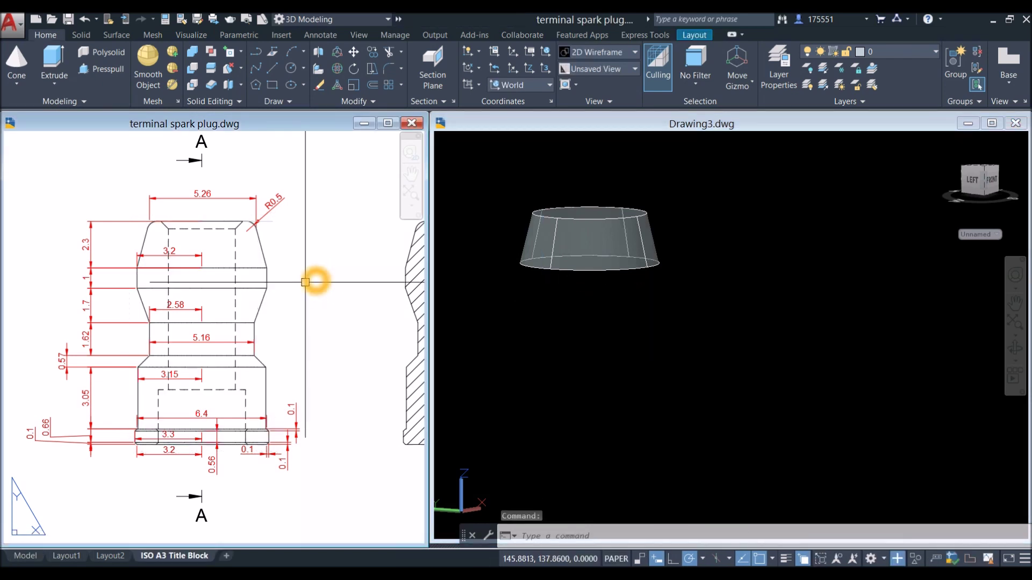
pyautogui.scroll(3, 317, 280)
pyautogui.scroll(-3, 316, 279)
pyautogui.click(532, 350)
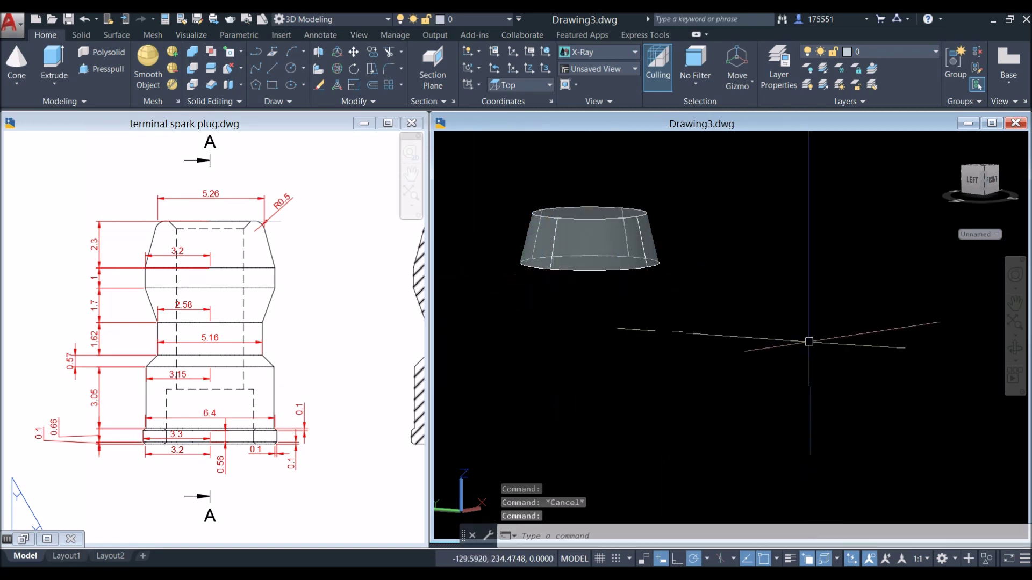
pyautogui.click(17, 81)
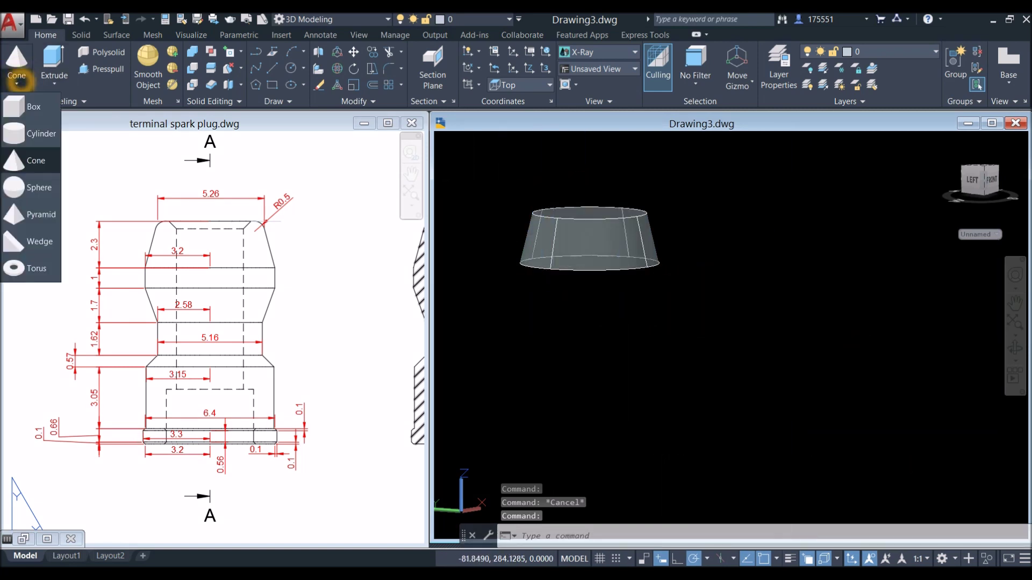
pyautogui.click(41, 133)
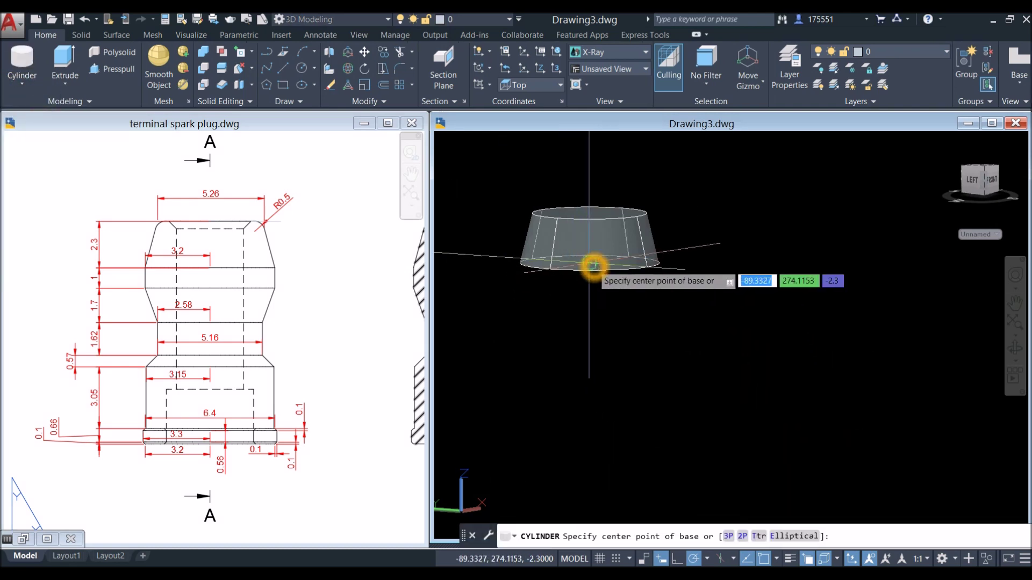
pyautogui.click(594, 266)
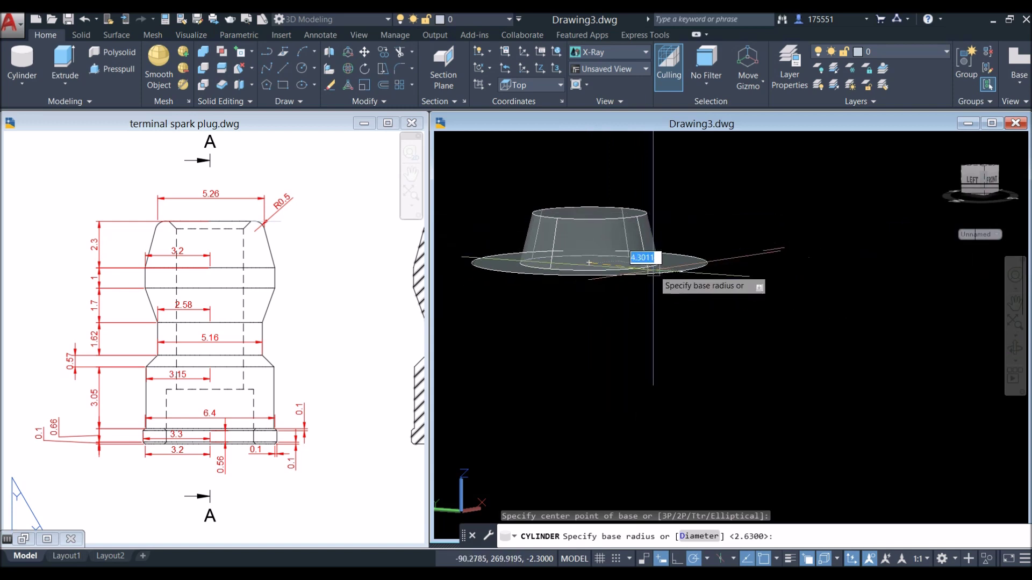
pyautogui.scroll(5, 654, 267)
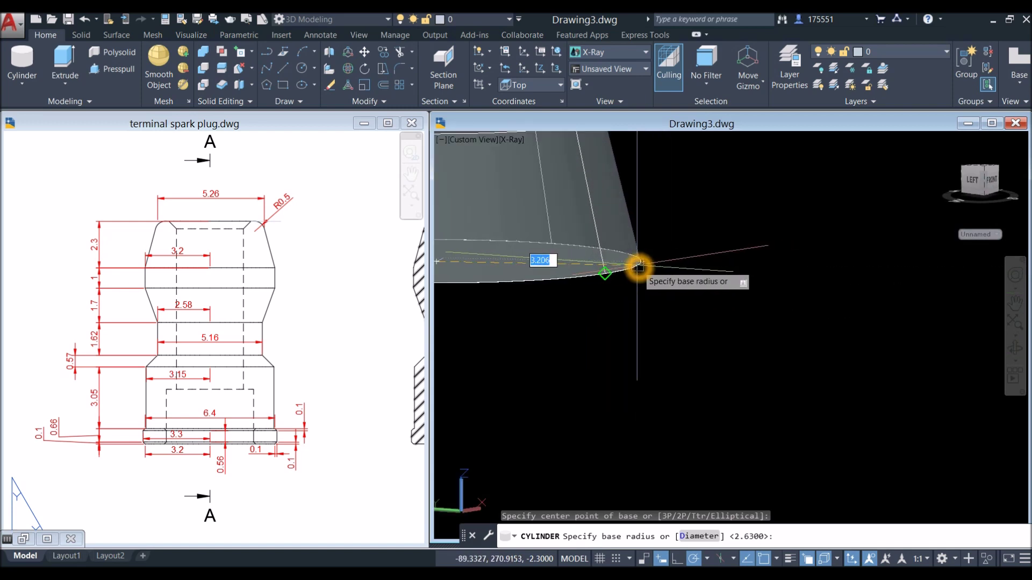
pyautogui.click(638, 265)
pyautogui.scroll(-3, 624, 279)
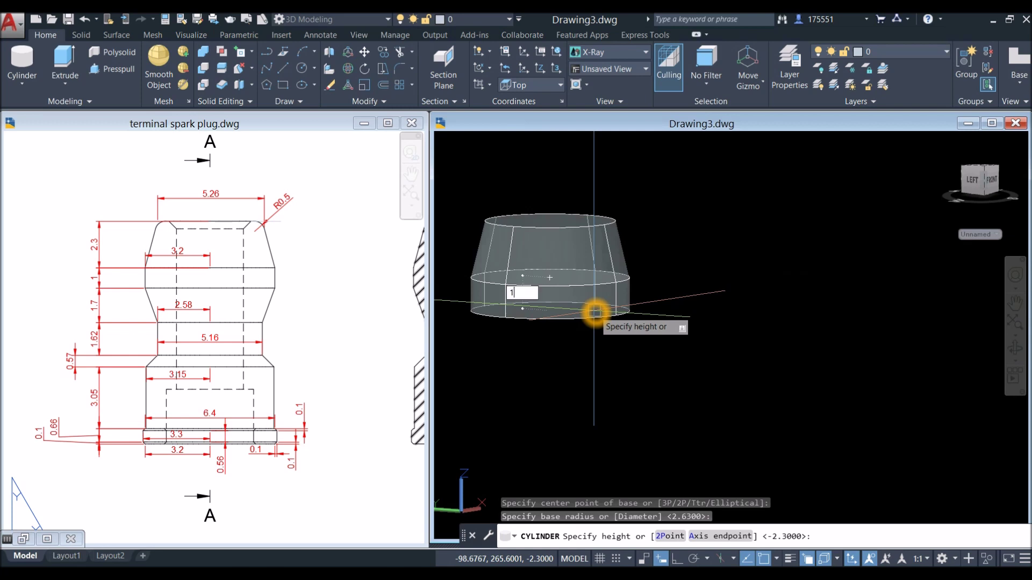
pyautogui.press('Return')
# Step: Start a second cone at the centre of the cylinder's lower face, with its base radius matching the cylinder's edge
pyautogui.click(157, 292)
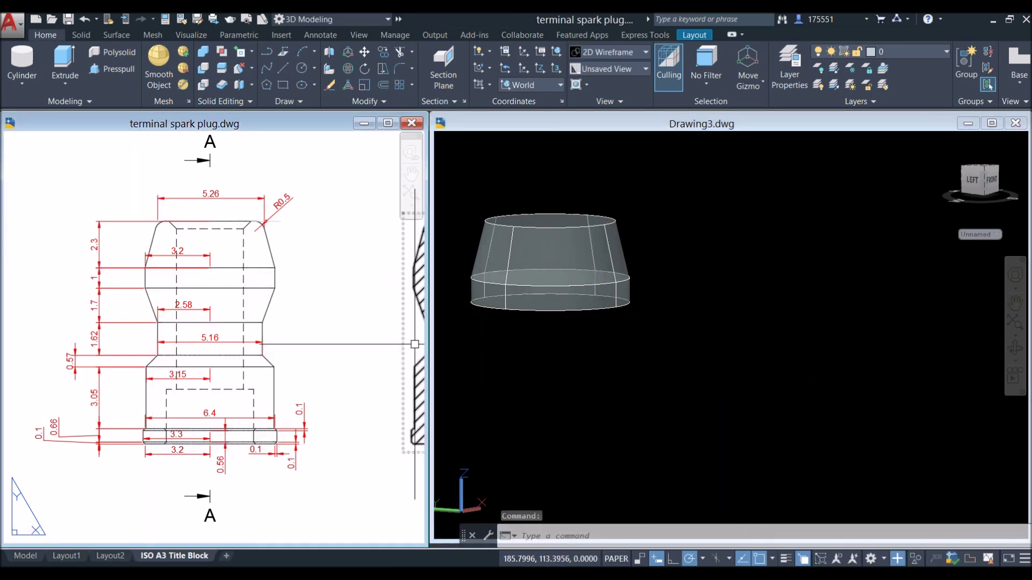
pyautogui.click(573, 345)
pyautogui.keyDown('shift'); pyautogui.moveTo(557, 333); pyautogui.dragTo(560, 288, button='middle'); pyautogui.keyUp('shift')
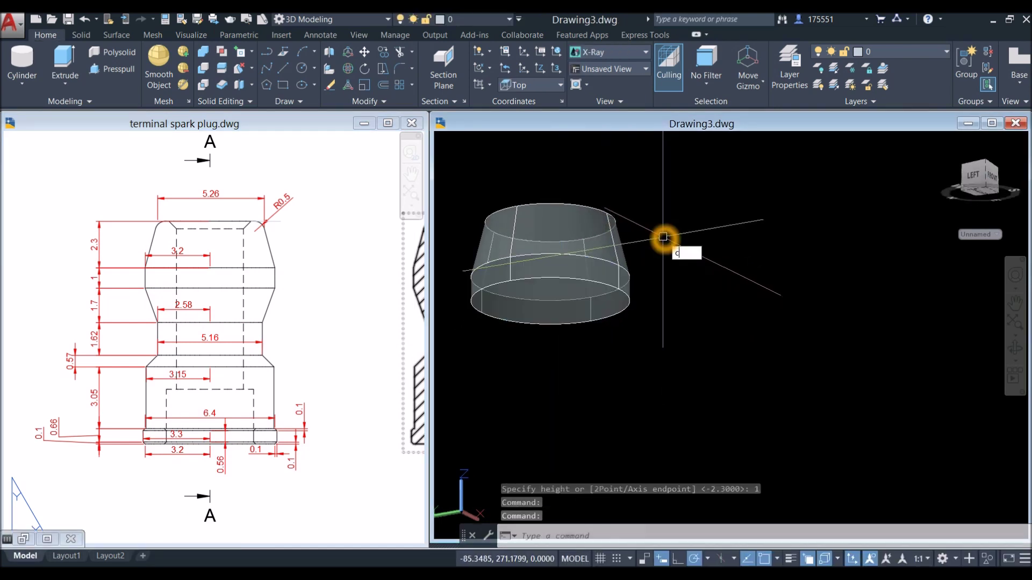
pyautogui.write('one')
pyautogui.press('Return')
pyautogui.click(551, 302)
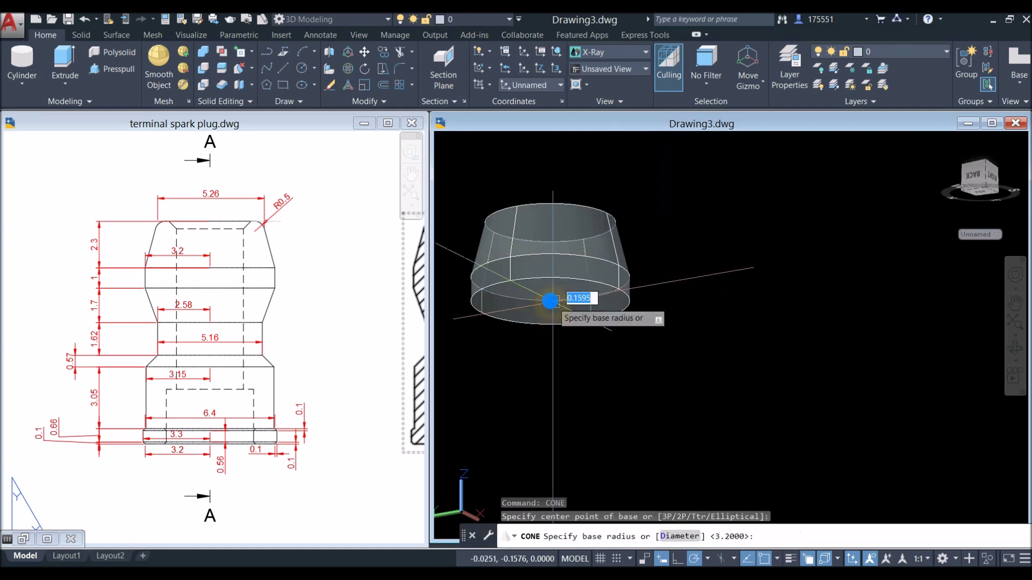
pyautogui.click(630, 311)
# Step: Complete the second cone downward as a frustum with top radius 2.58 and height 1.7
pyautogui.click(608, 351)
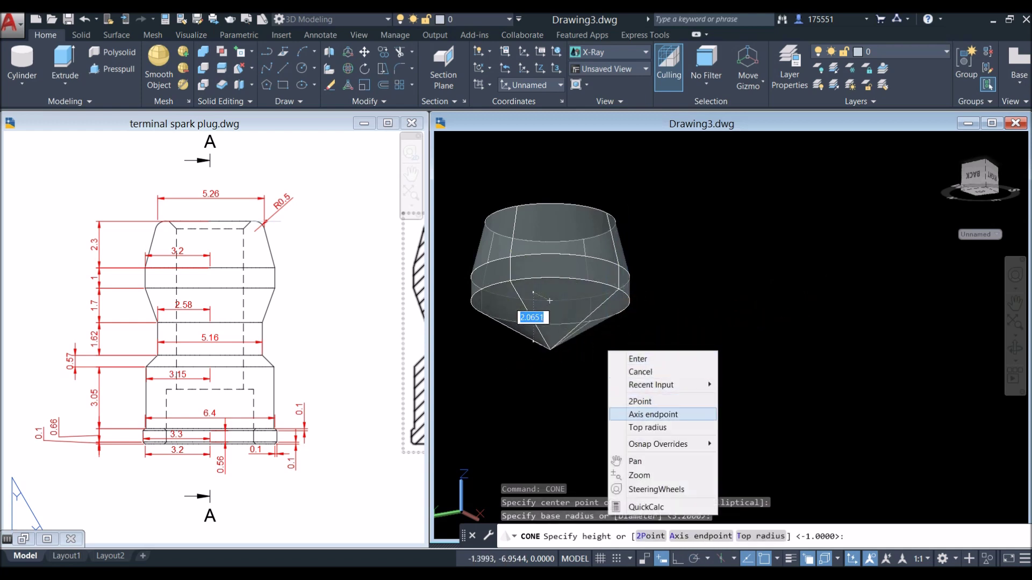
pyautogui.click(650, 429)
pyautogui.click(631, 390)
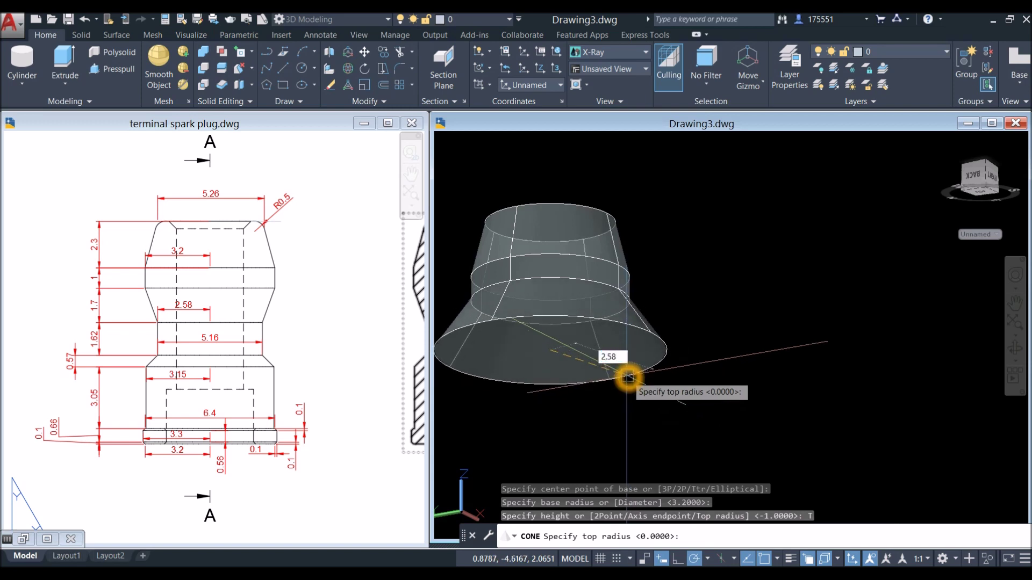
pyautogui.press('Return')
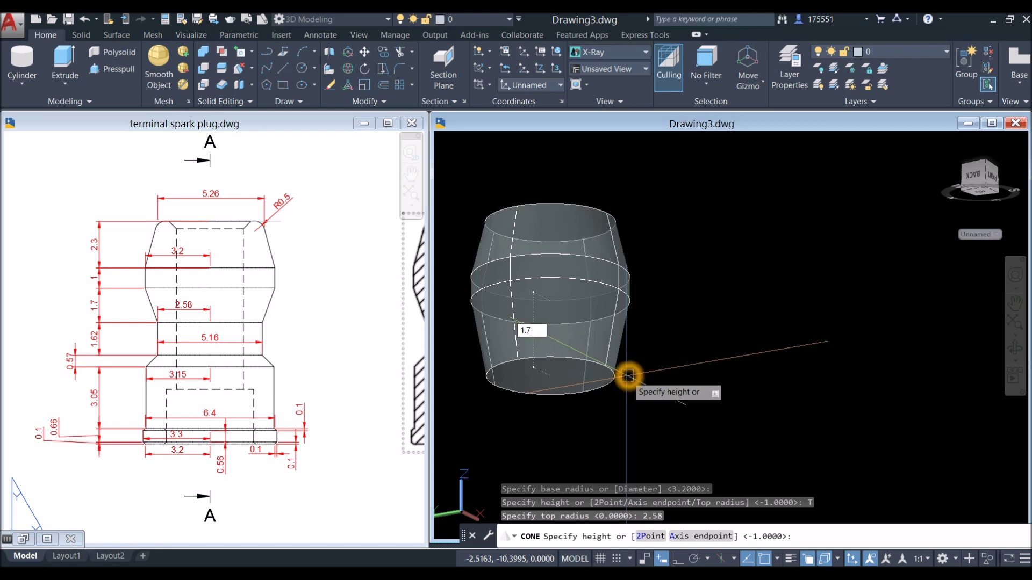
pyautogui.click(627, 376)
pyautogui.click(12, 248)
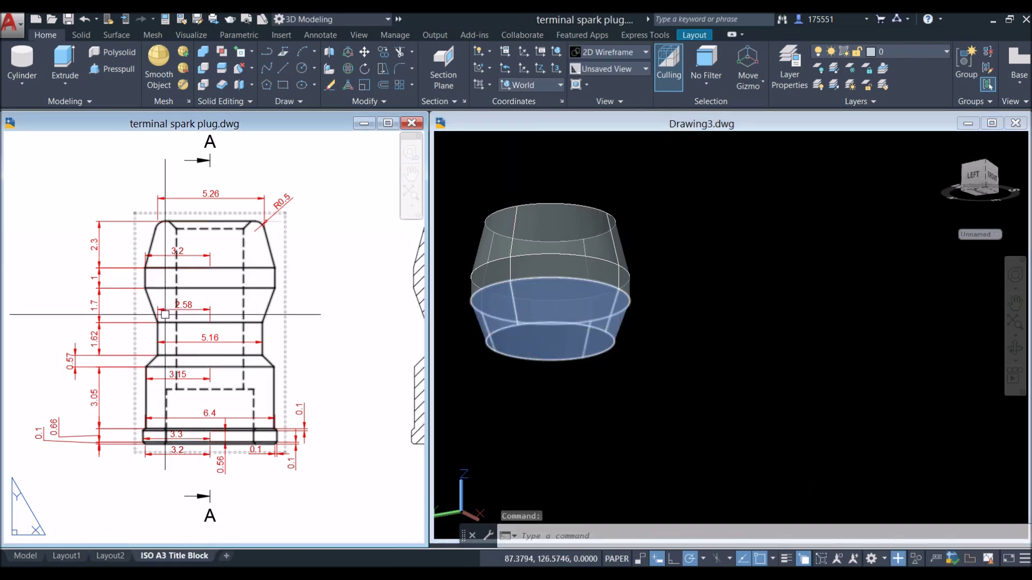
# Step: Check the 2.58 radius dimension on the drawing and the status of object snap tracking, 2D and 3D object snaps and dynamic UCS
pyautogui.click(203, 327)
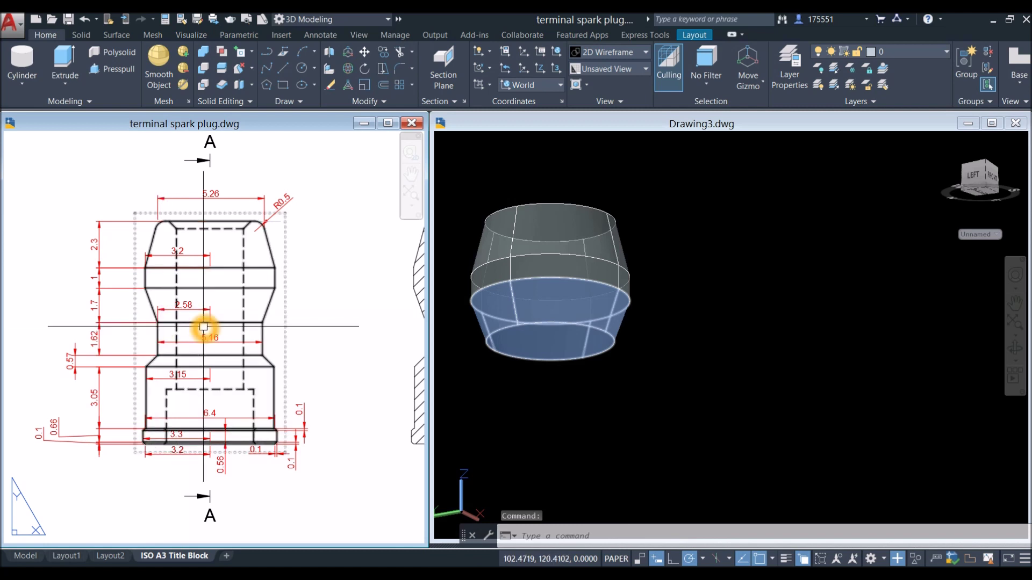
pyautogui.click(193, 305)
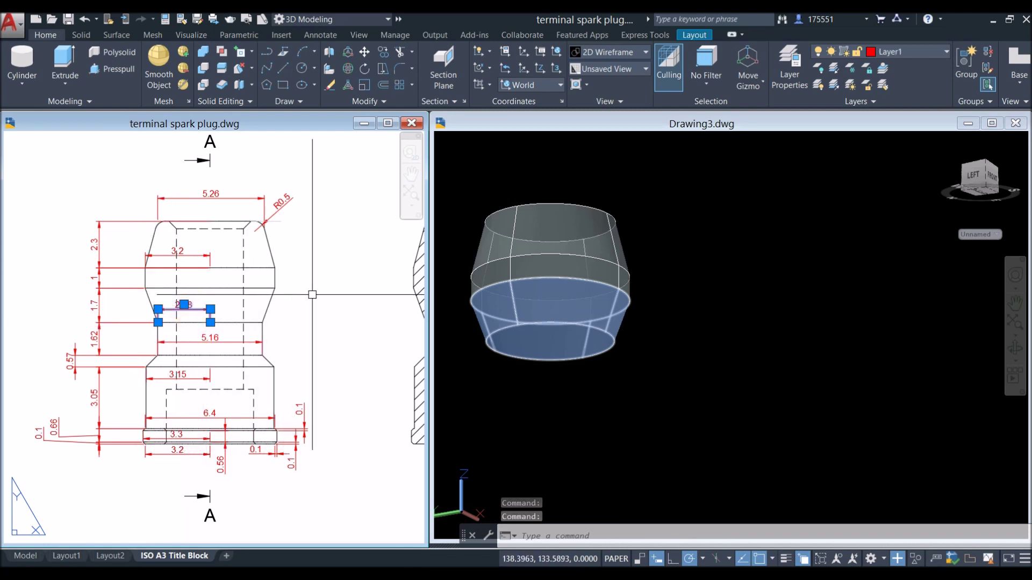
pyautogui.click(680, 317)
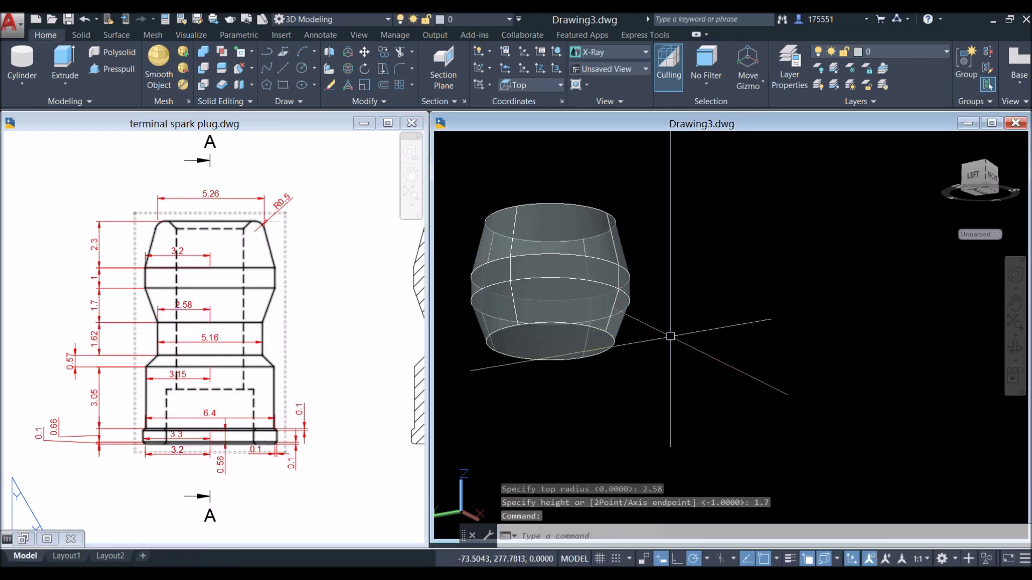
pyautogui.click(708, 462)
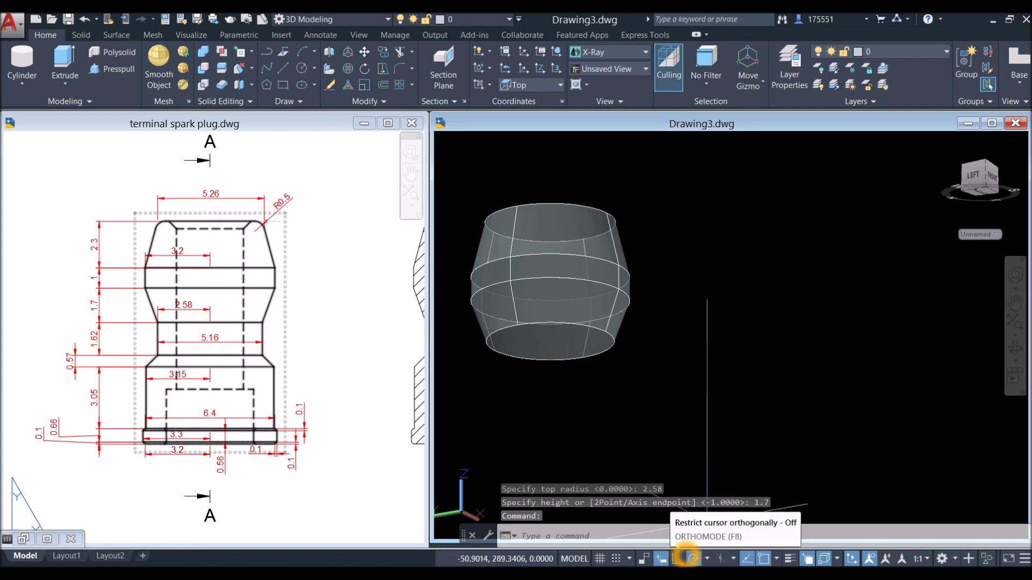
pyautogui.click(748, 559)
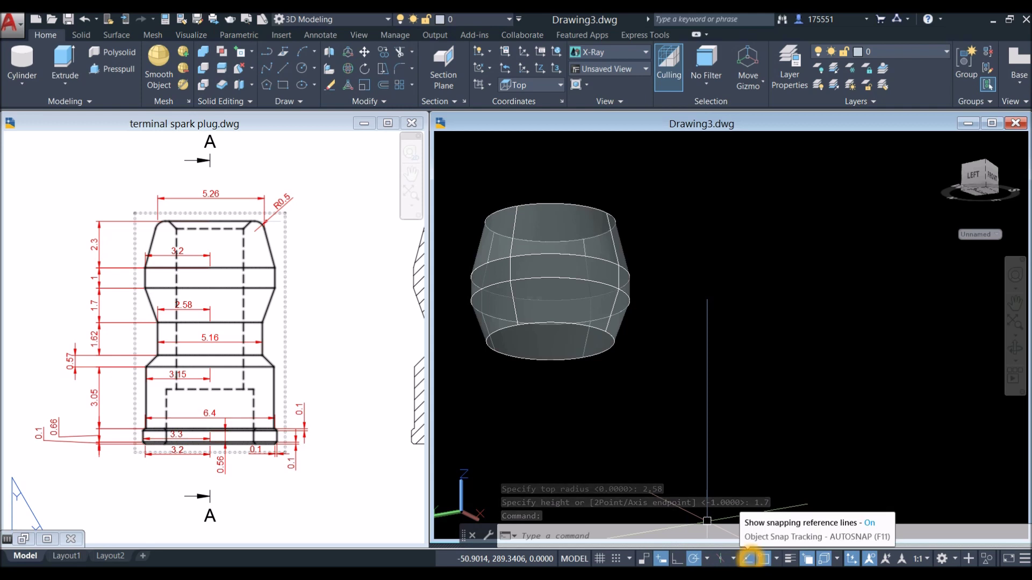
pyautogui.click(764, 559)
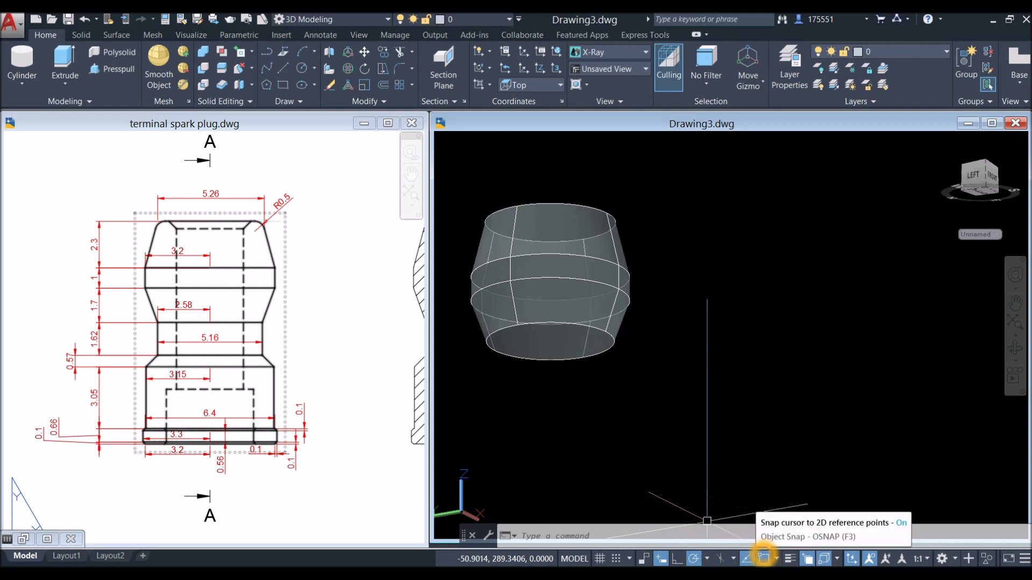
pyautogui.click(826, 559)
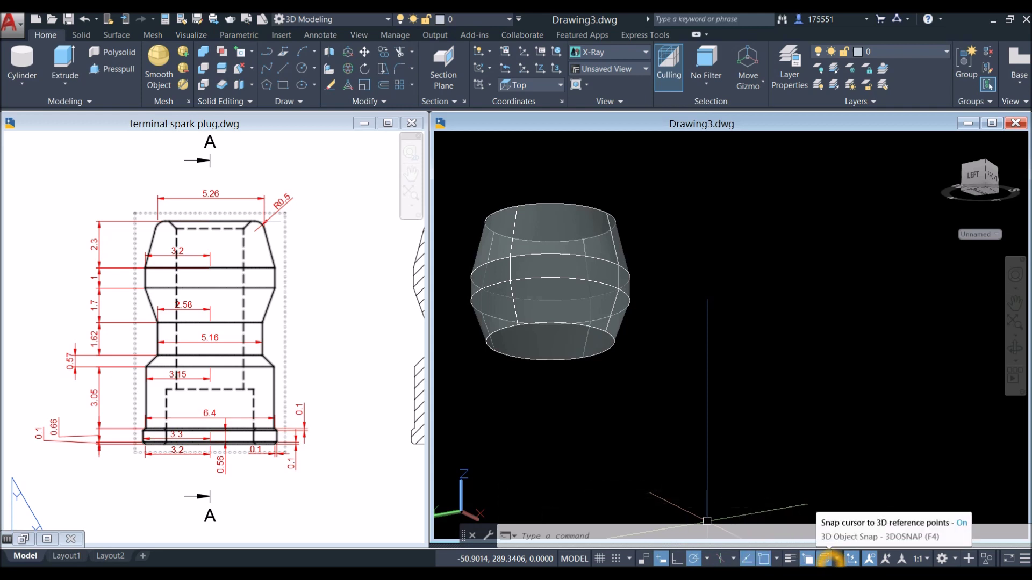
pyautogui.click(850, 559)
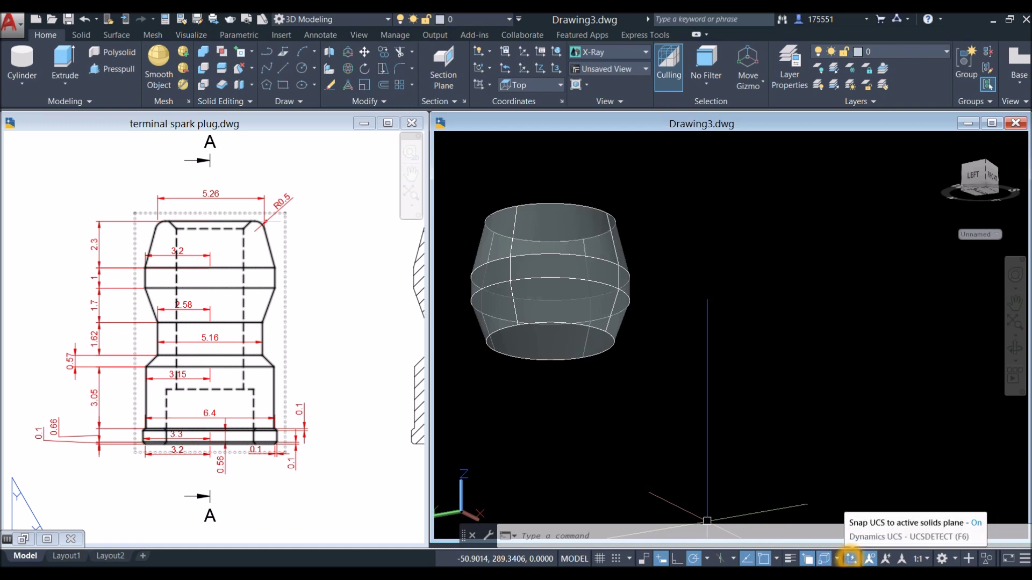
# Step: Start a cylinder at the centre of the second frustum's lower face
pyautogui.moveTo(637, 393); pyautogui.dragTo(660, 369, button='middle')
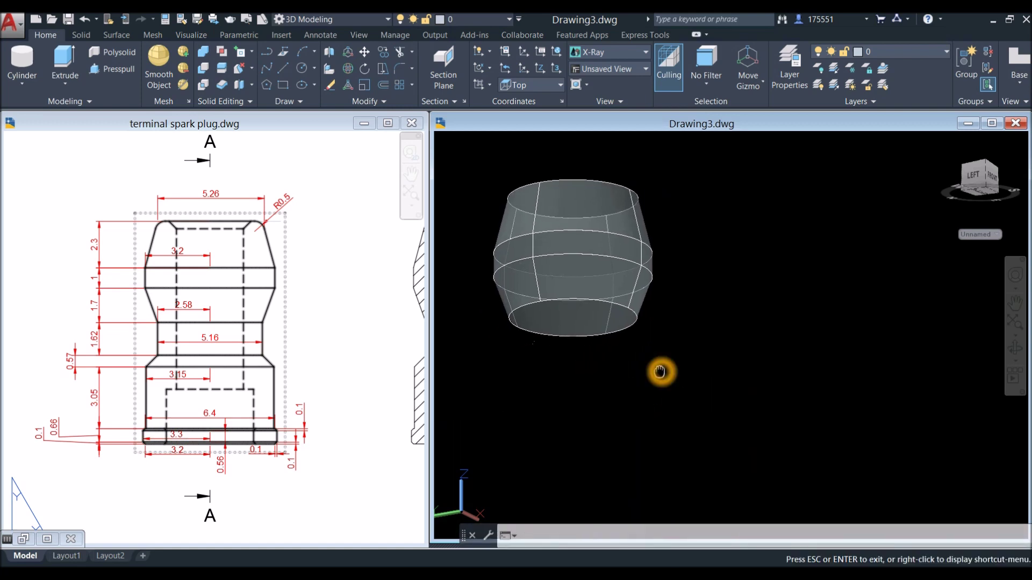
pyautogui.click(224, 341)
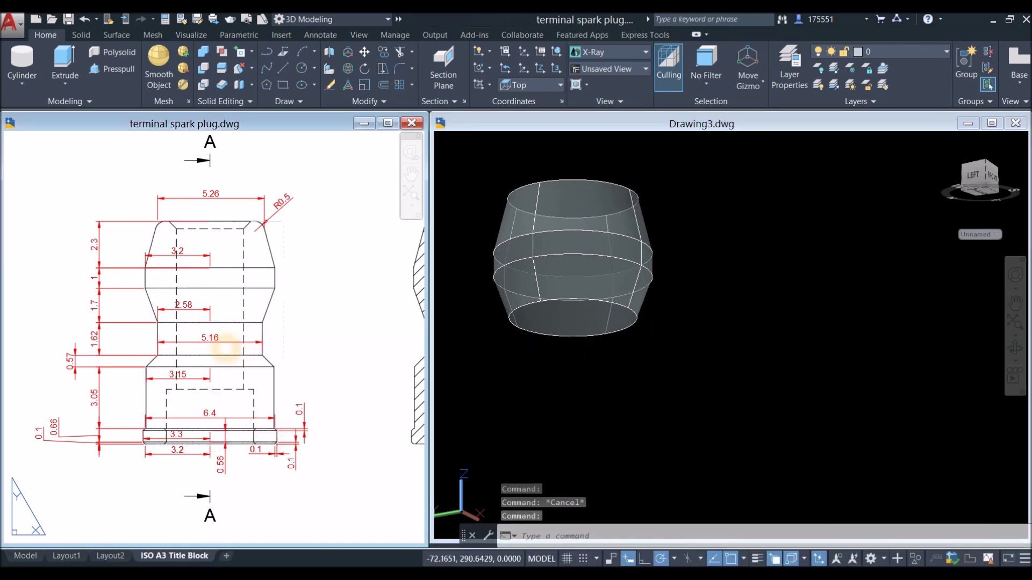
pyautogui.click(590, 401)
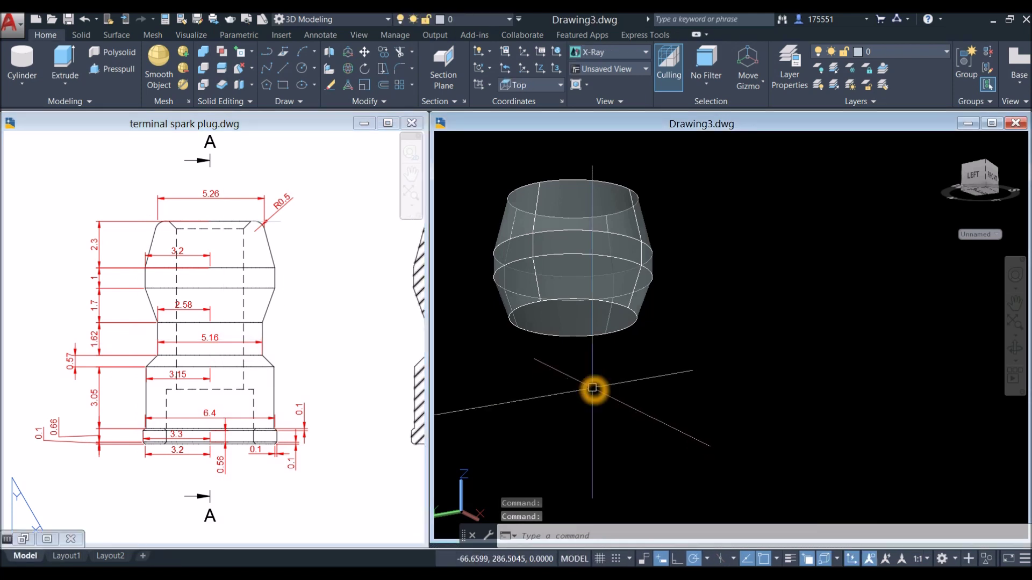
pyautogui.write('cyl')
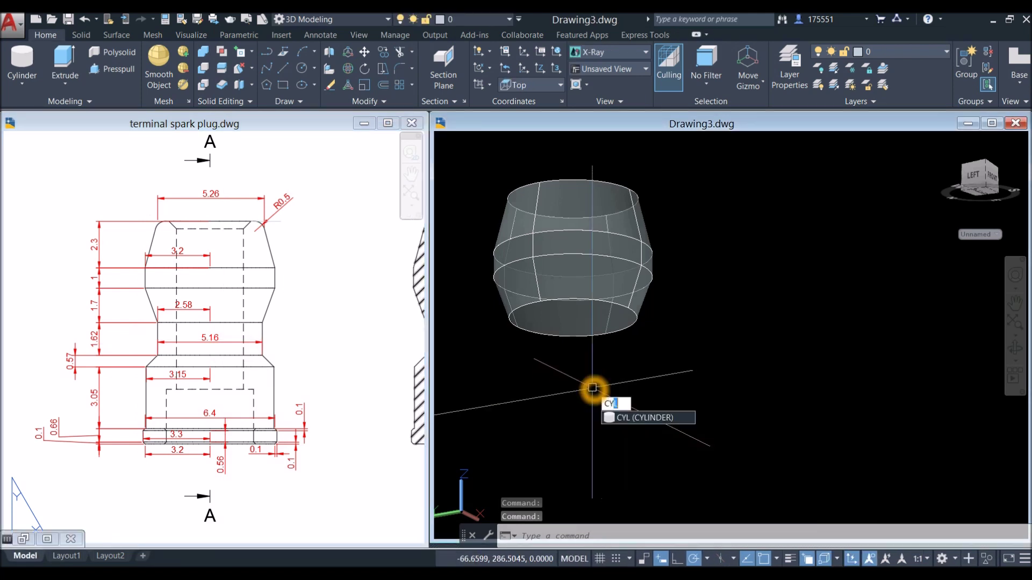
pyautogui.press('Return')
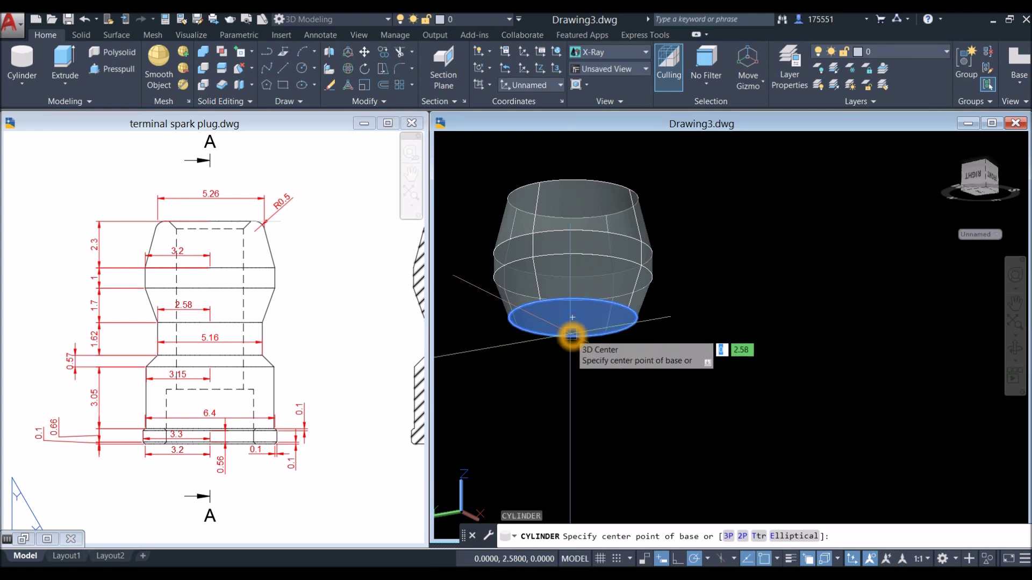
pyautogui.click(572, 336)
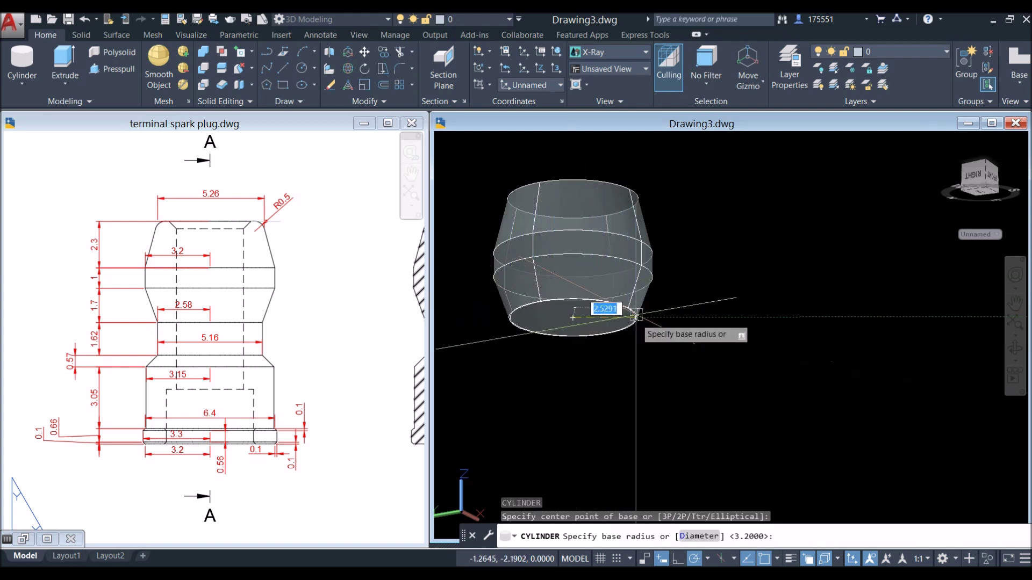
# Step: Match the cylinder's base radius to a quadrant of the frustum's lower edge and extend it 1.62 downward
pyautogui.click(670, 290)
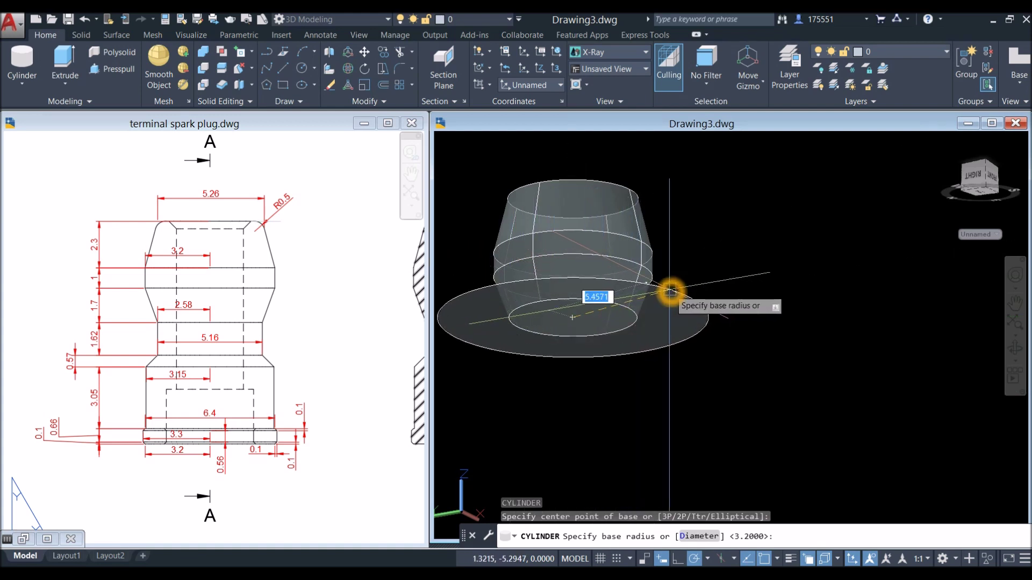
pyautogui.keyDown('shift'); pyautogui.rightClick(670, 290); pyautogui.keyUp('shift')
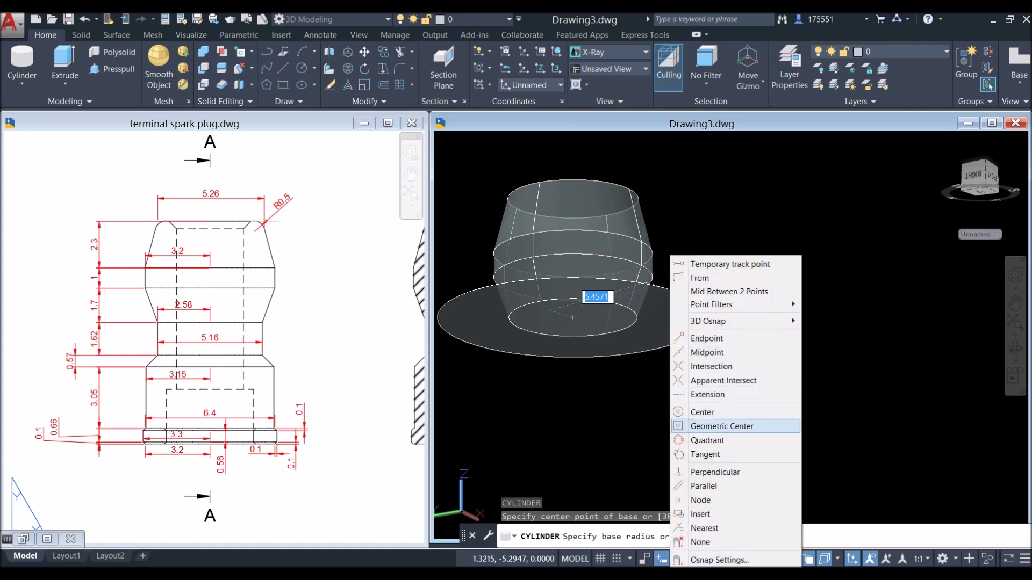
pyautogui.click(707, 440)
pyautogui.click(638, 327)
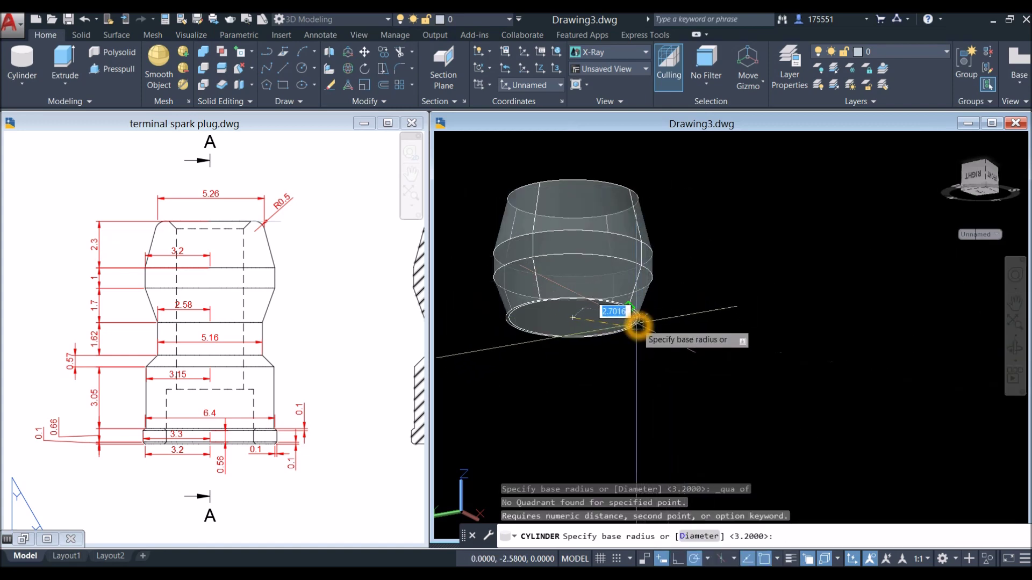
pyautogui.click(637, 325)
pyautogui.keyDown('shift'); pyautogui.moveTo(622, 346); pyautogui.dragTo(640, 369, button='middle'); pyautogui.keyUp('shift')
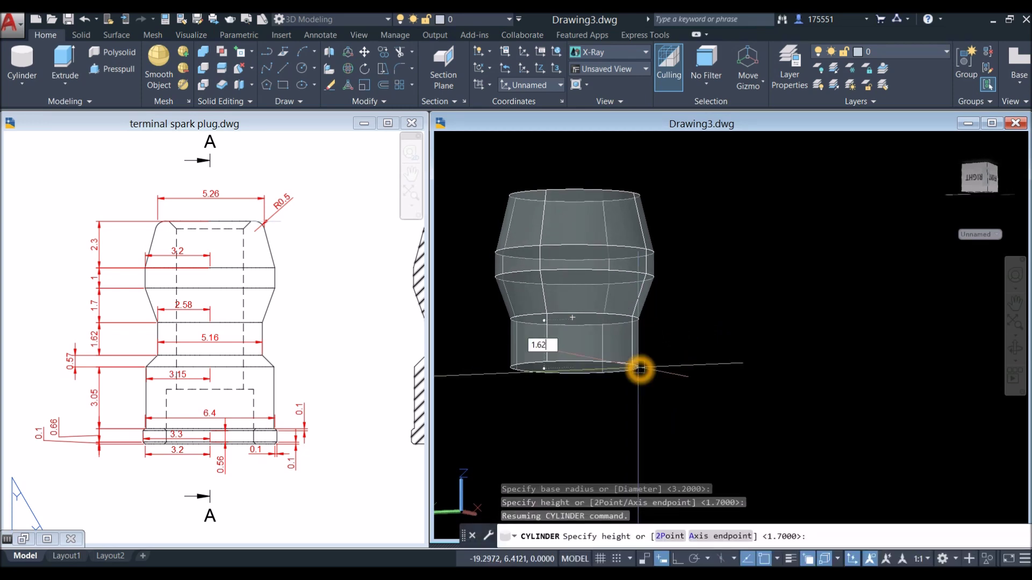
pyautogui.press('Return')
# Step: Start a third cone at the centre of the 1.62 high cylinder's lower face, with its base radius matching the cylinder's edge
pyautogui.keyDown('shift'); pyautogui.moveTo(645, 361); pyautogui.dragTo(652, 315, button='middle'); pyautogui.keyUp('shift')
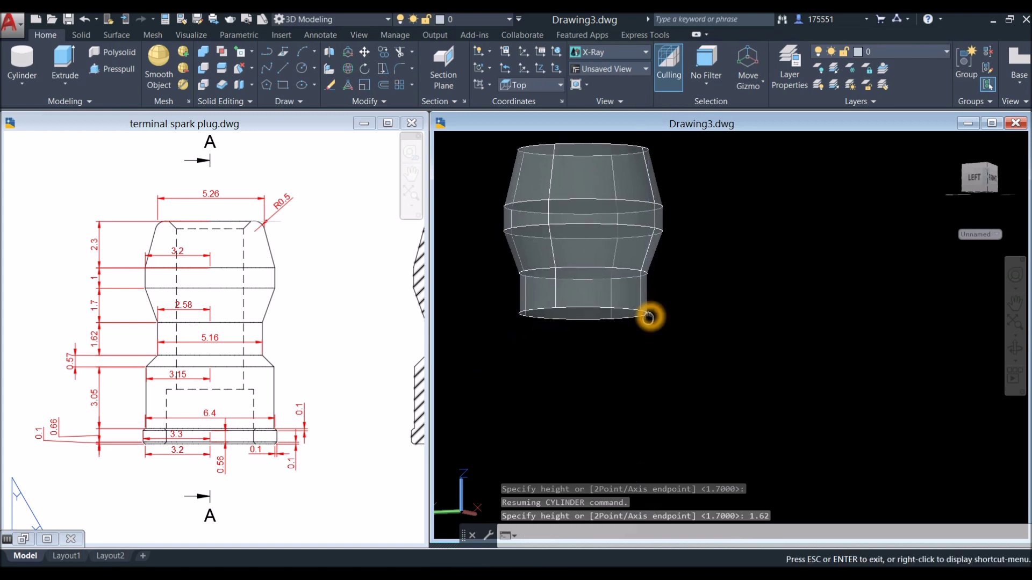
pyautogui.click(646, 325)
pyautogui.write('co')
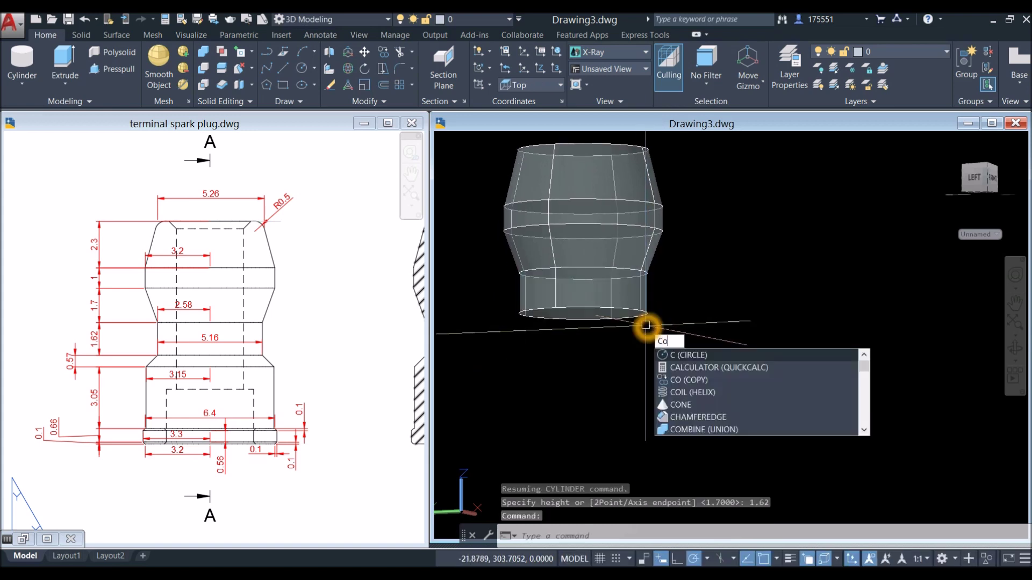
pyautogui.write('ne')
pyautogui.press('Return')
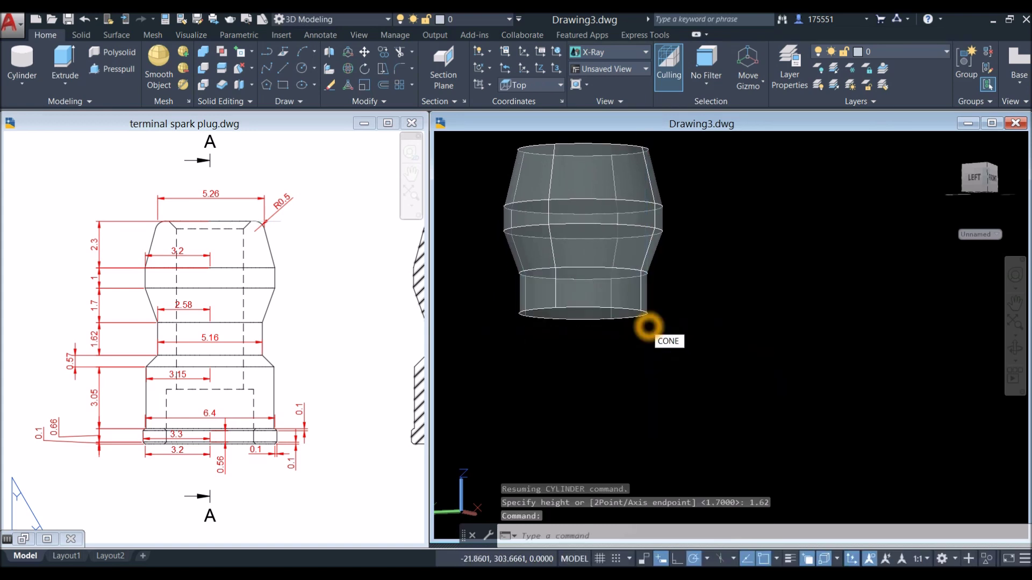
pyautogui.click(583, 313)
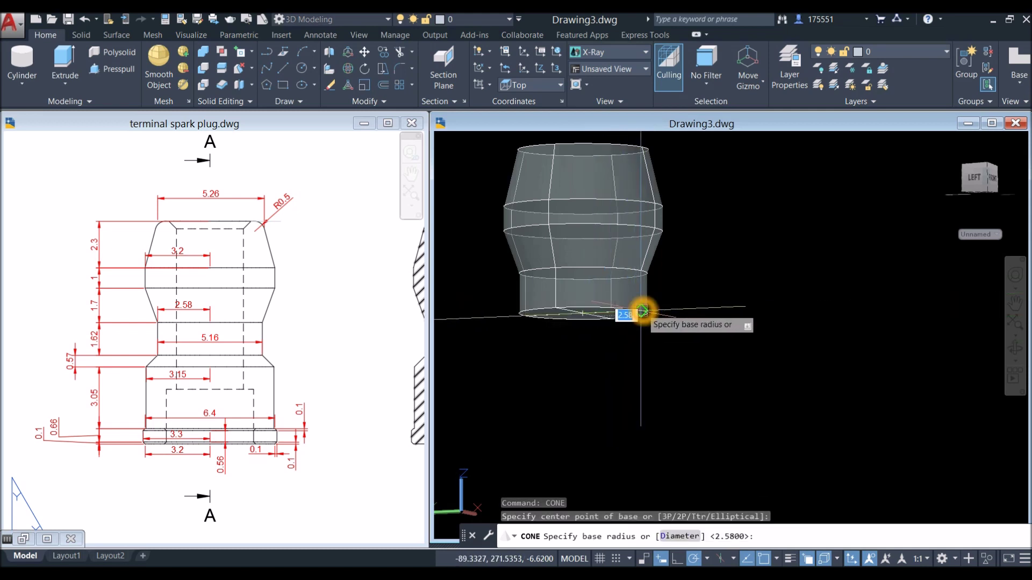
pyautogui.click(642, 311)
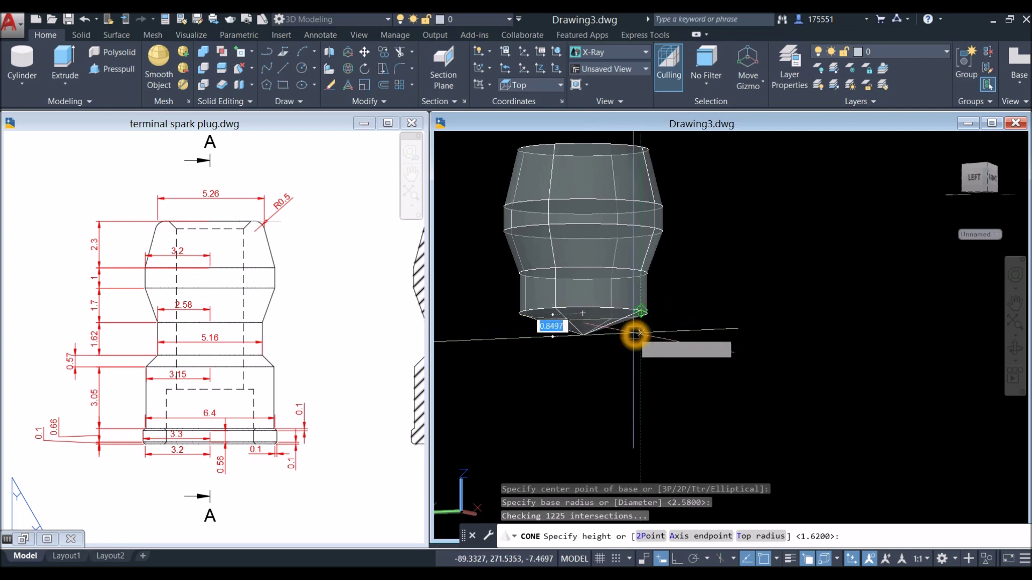
# Step: Complete the third cone downward as a frustum with top radius 3.15 and height 0.57, checking the height against the drawing
pyautogui.rightClick(641, 360)
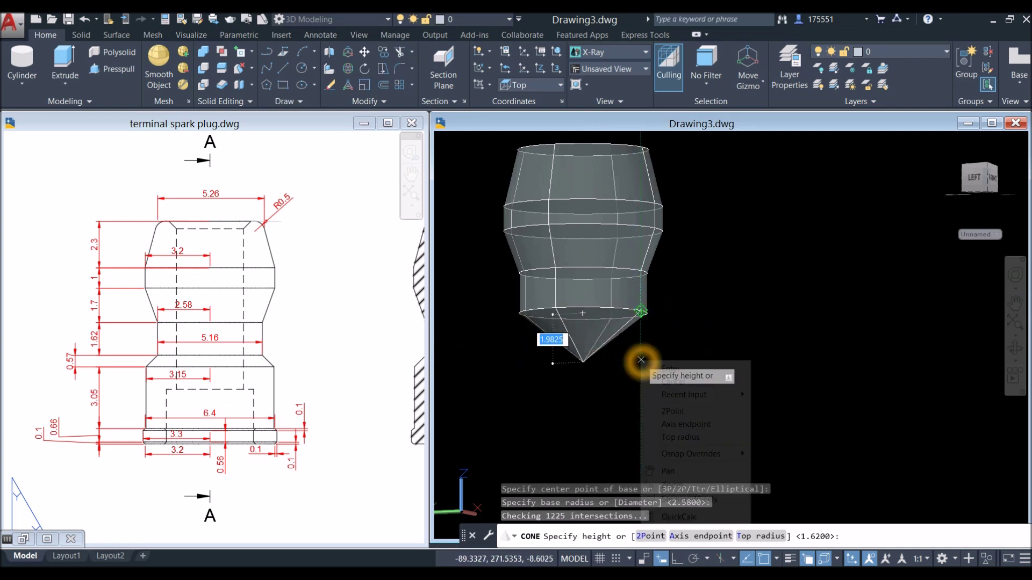
pyautogui.click(678, 437)
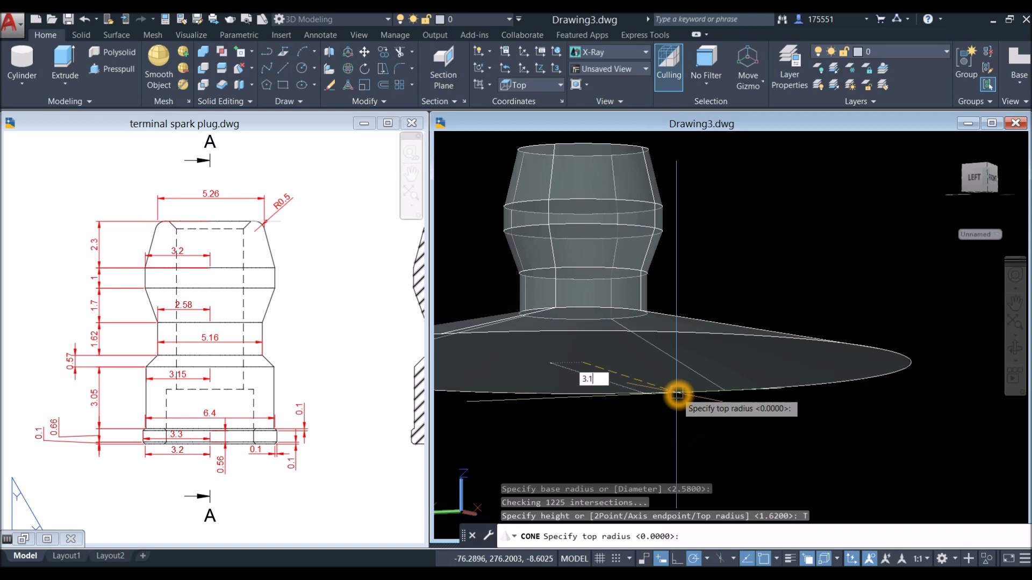
pyautogui.press('Return')
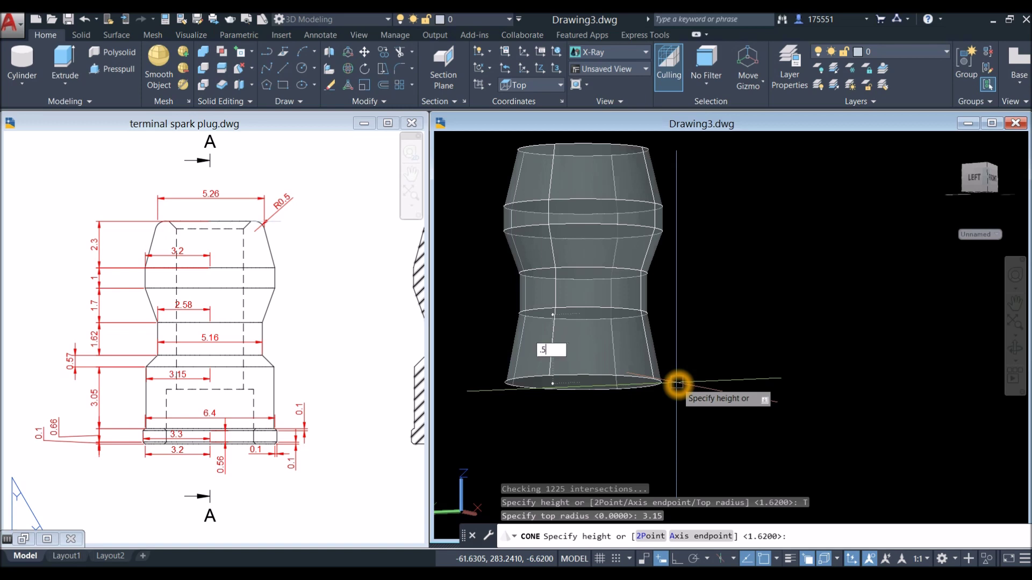
pyautogui.press('Return')
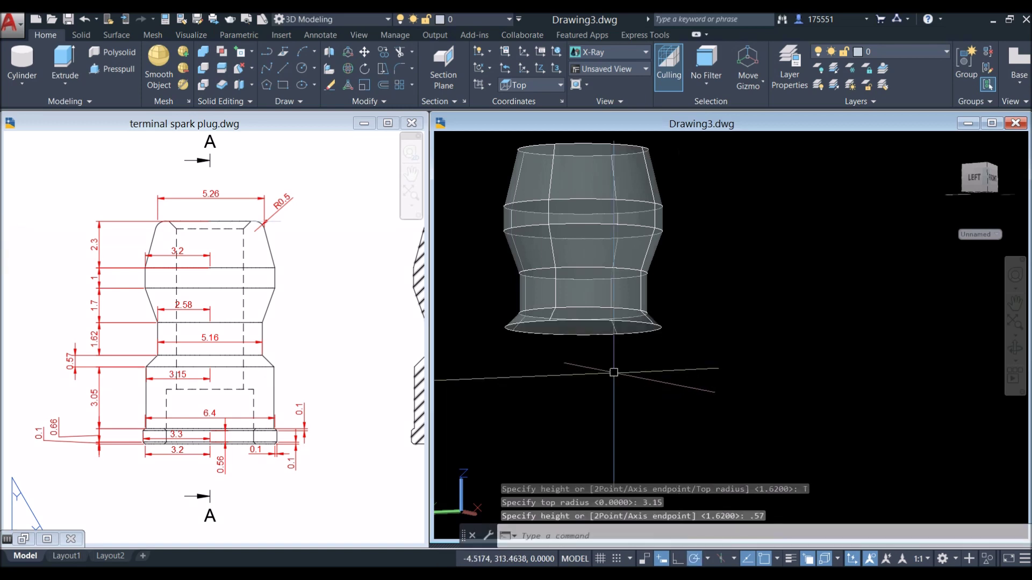
pyautogui.click(75, 356)
pyautogui.click(73, 359)
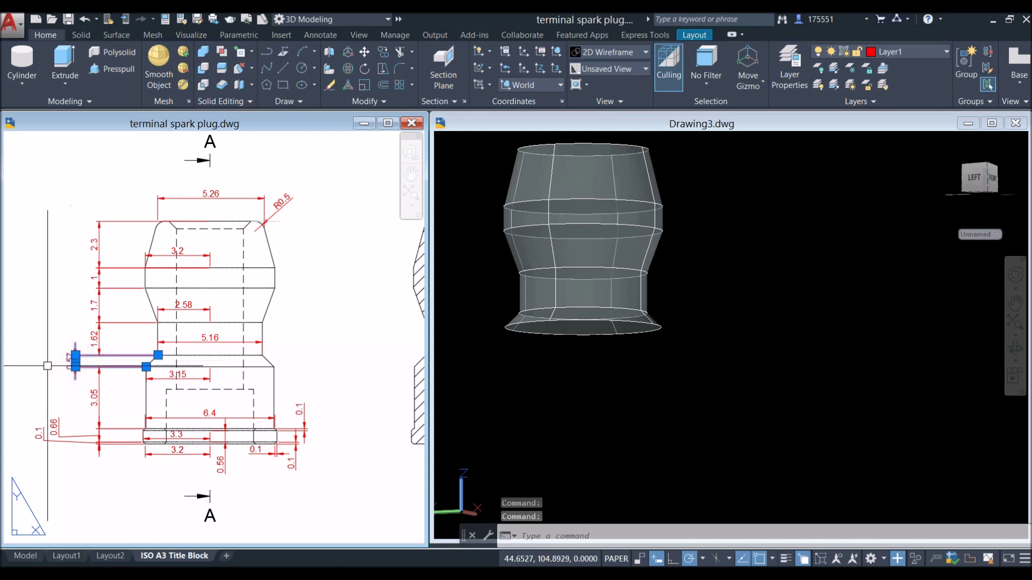
# Step: Add a cylinder centred on the third frustum's lower face, matching its edge radius and extending 3.05 downward
pyautogui.moveTo(48, 366); pyautogui.dragTo(55, 264, button='middle')
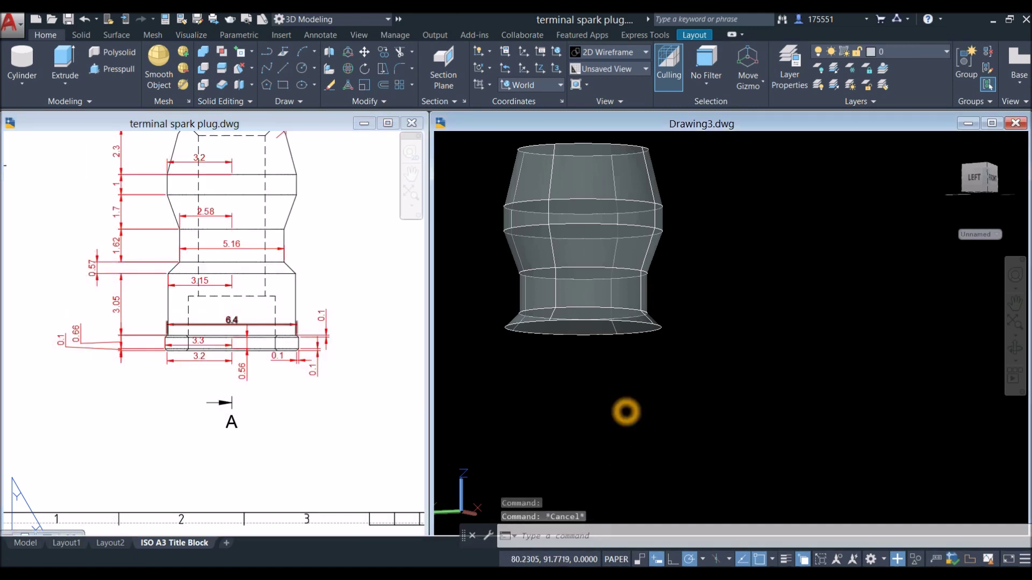
pyautogui.click(627, 403)
pyautogui.write('cyl')
pyautogui.press('Return')
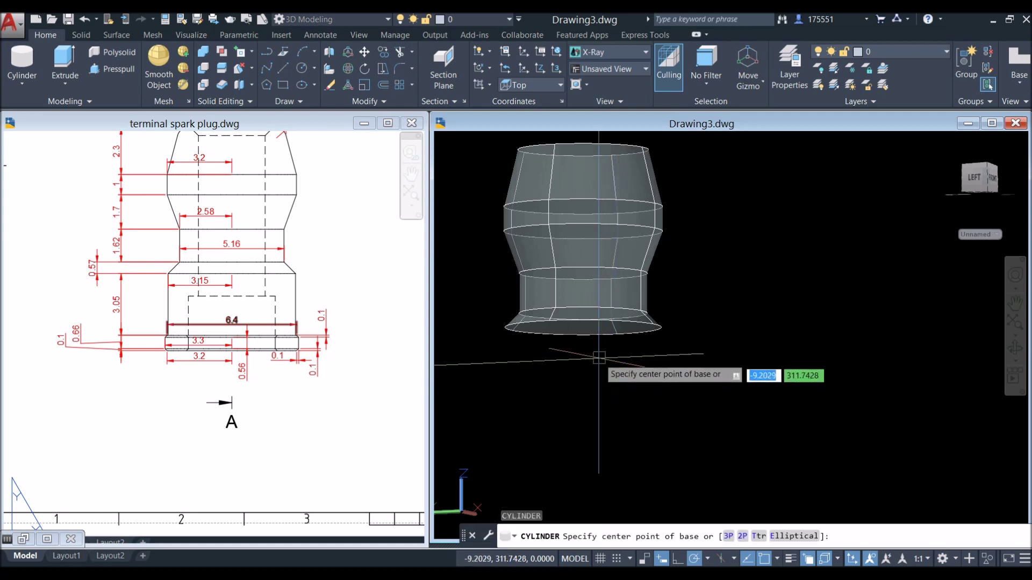
pyautogui.click(590, 337)
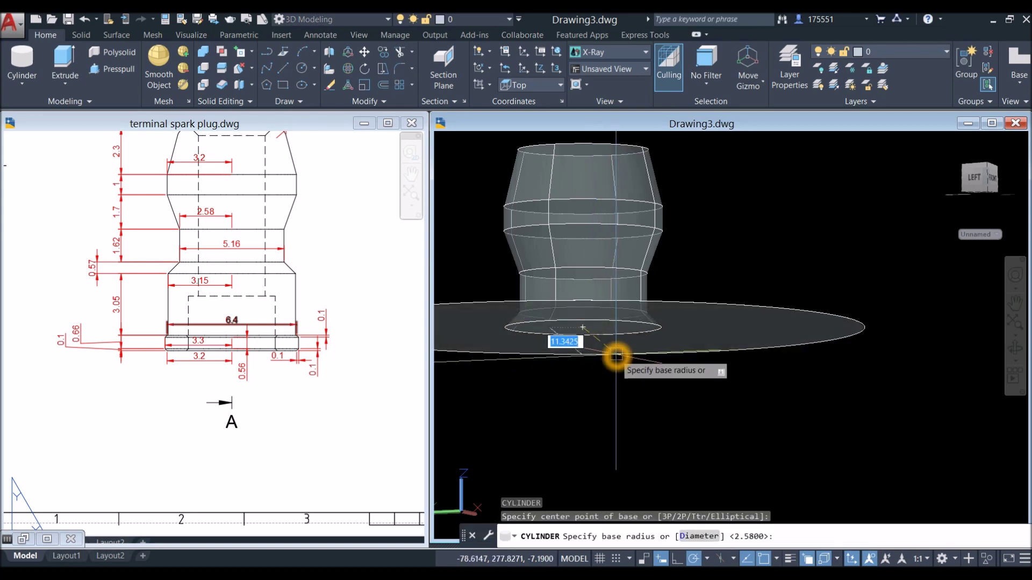
pyautogui.click(662, 331)
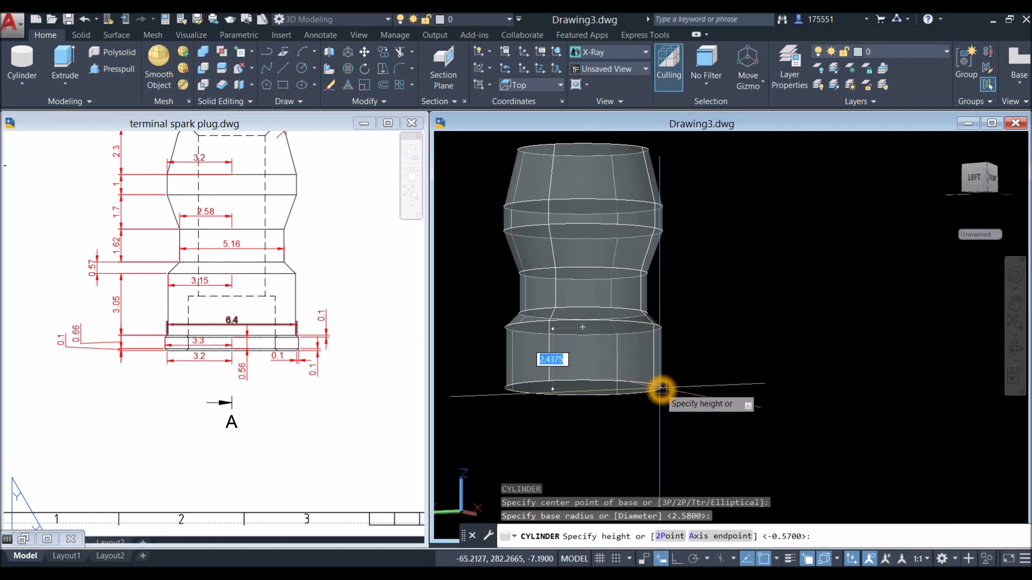
pyautogui.write('3.05')
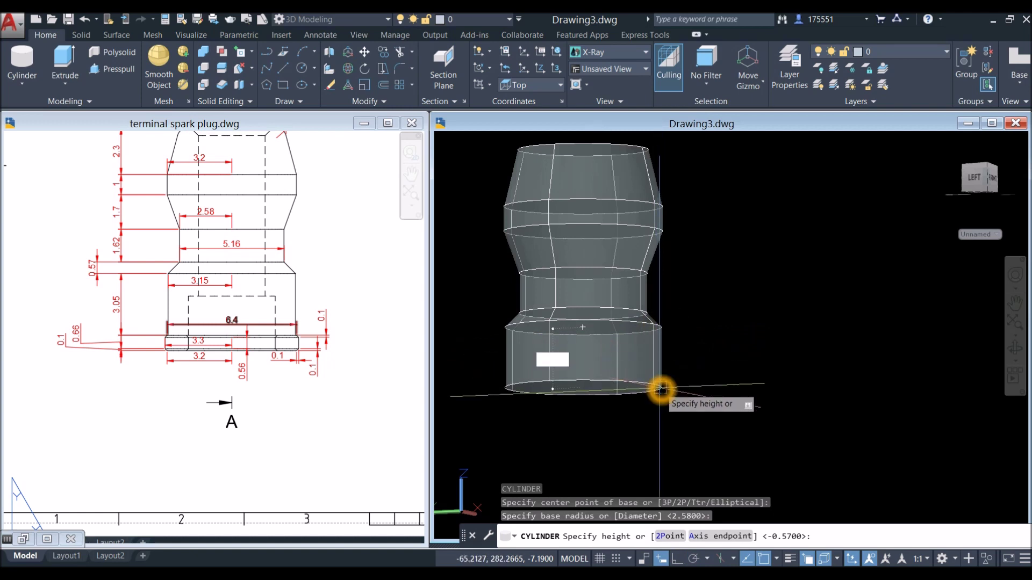
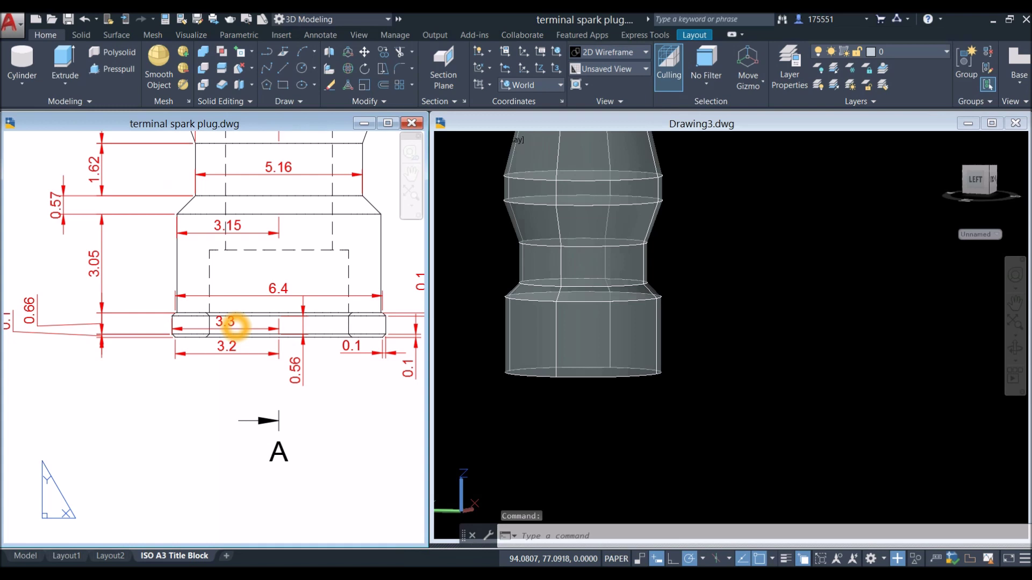
# Step: Examine the base flange dimensions in the terminal spark plug drawing, including its chamfer sizes, radii and heights
pyautogui.scroll(5, 235, 324)
pyautogui.scroll(4, 238, 325)
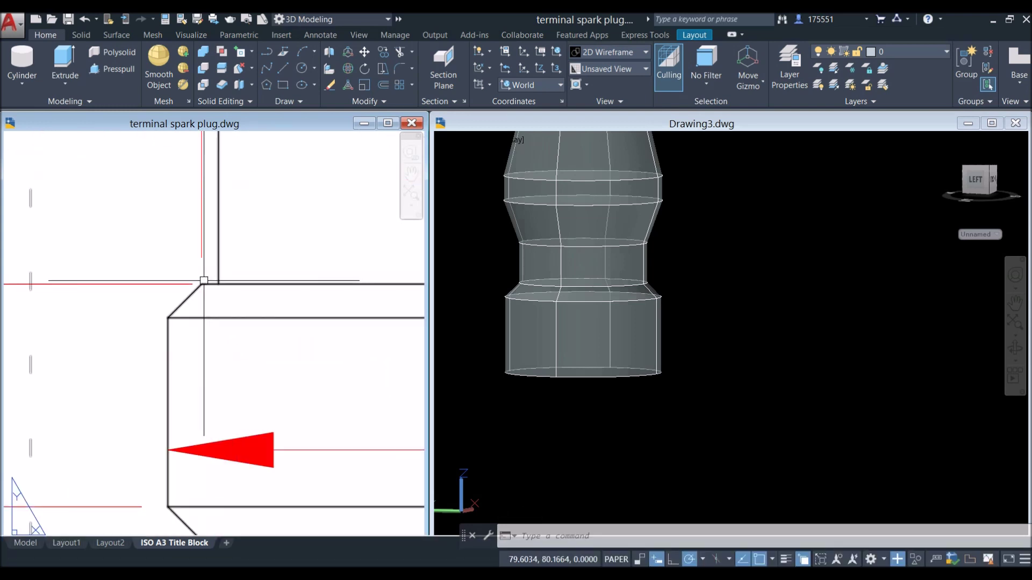
pyautogui.scroll(-3, 213, 282)
pyautogui.scroll(-4, 212, 281)
pyautogui.moveTo(212, 284); pyautogui.dragTo(179, 292, button='middle')
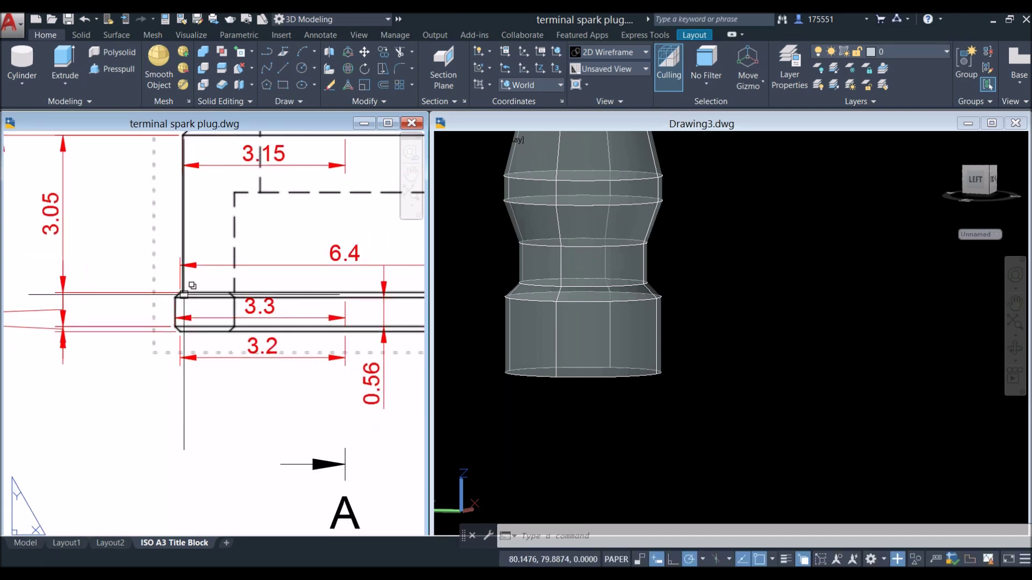
pyautogui.scroll(3, 185, 296)
pyautogui.click(220, 253)
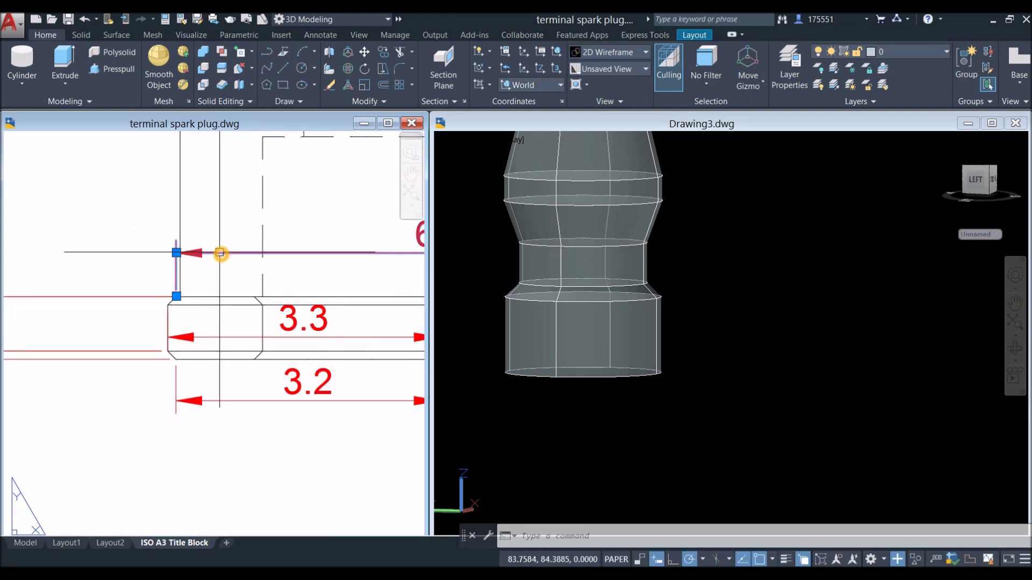
pyautogui.scroll(-4, 202, 288)
pyautogui.press('Escape')
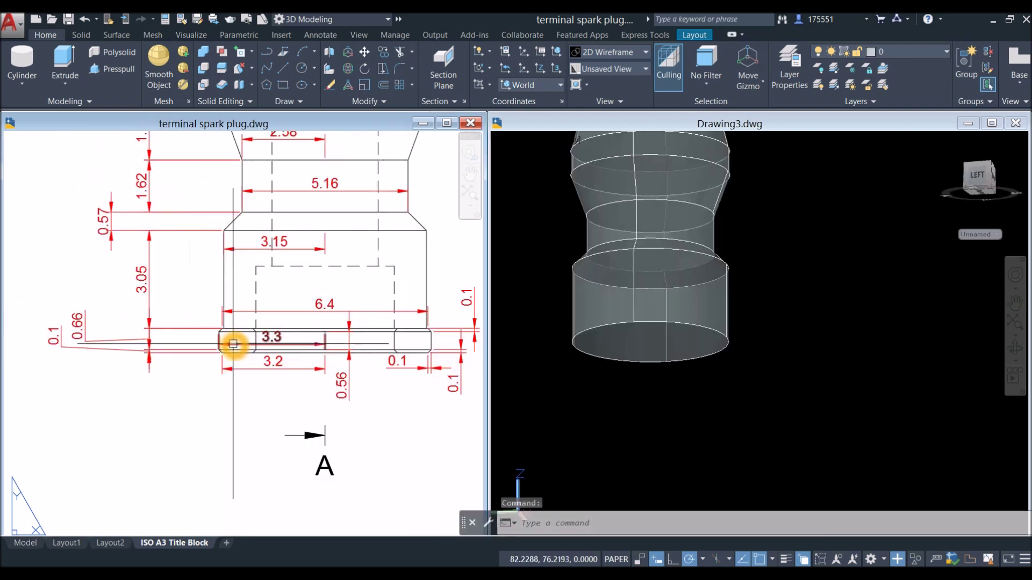
pyautogui.scroll(1, 230, 340)
pyautogui.moveTo(341, 364)
pyautogui.mouseDown(button='middle')
pyautogui.moveTo(149, 334)
pyautogui.moveTo(193, 348)
pyautogui.mouseUp(button='middle')
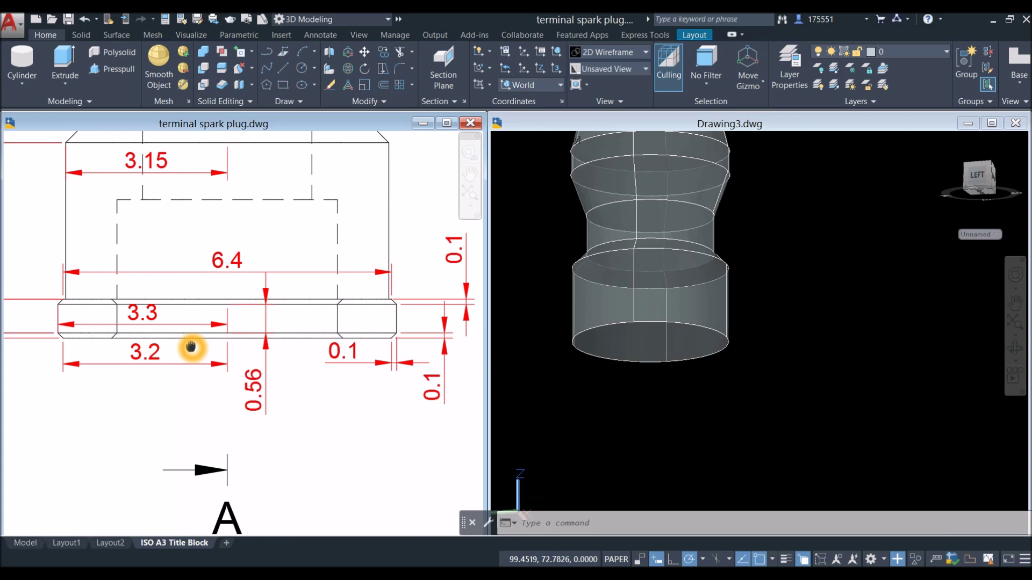
# Step: Start a cone at the centre of the 3.05 high cylinder's lower face in the 3D model, with base diameter 6.4
pyautogui.click(690, 361)
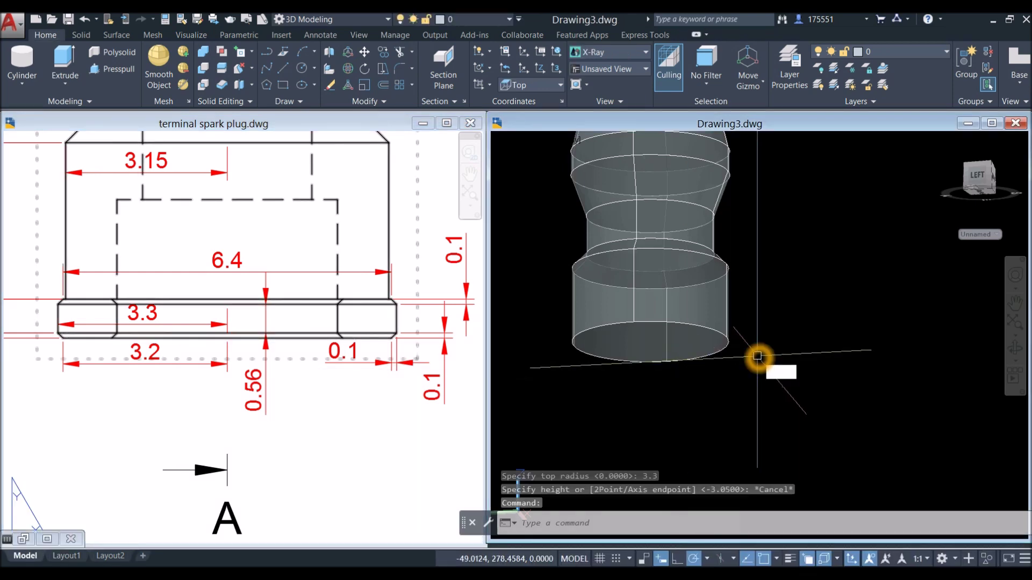
pyautogui.write('CONE')
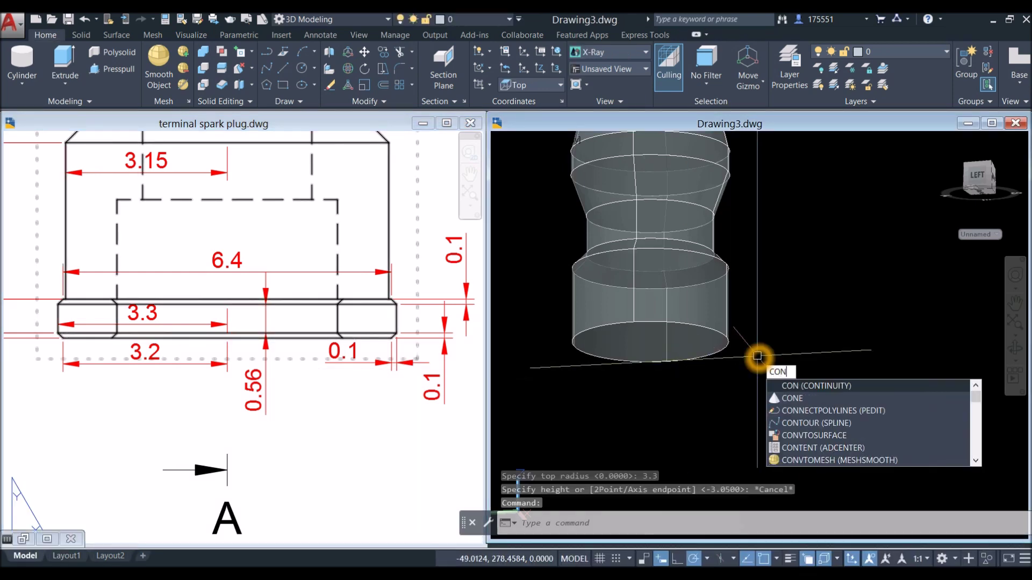
pyautogui.press('Return')
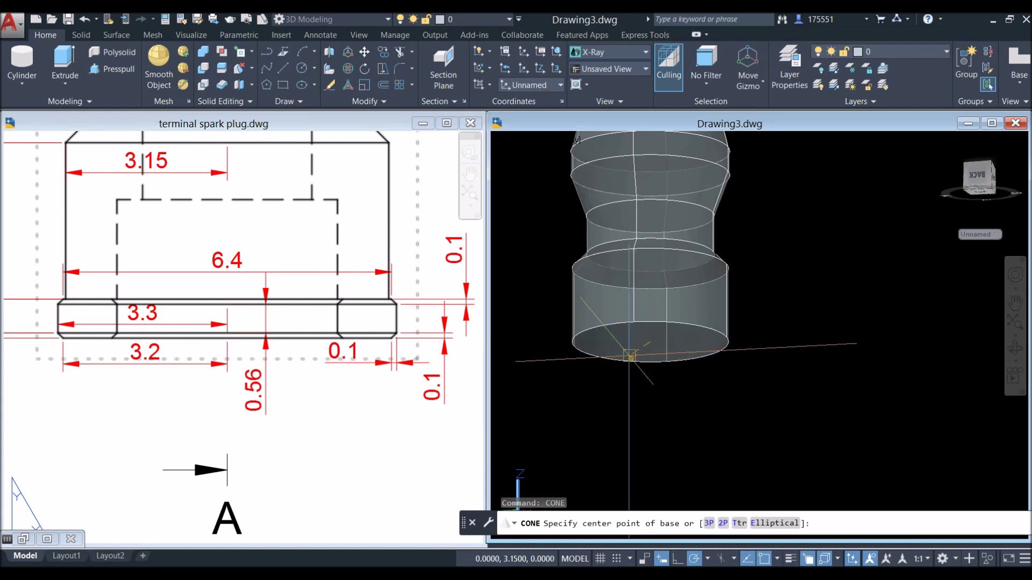
pyautogui.click(640, 360)
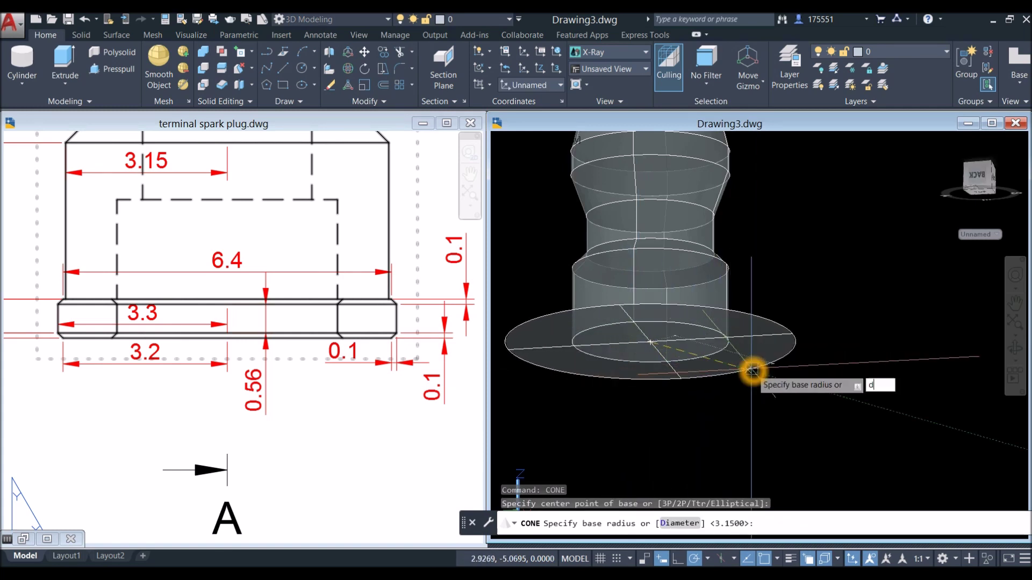
pyautogui.write('d')
pyautogui.press('Return')
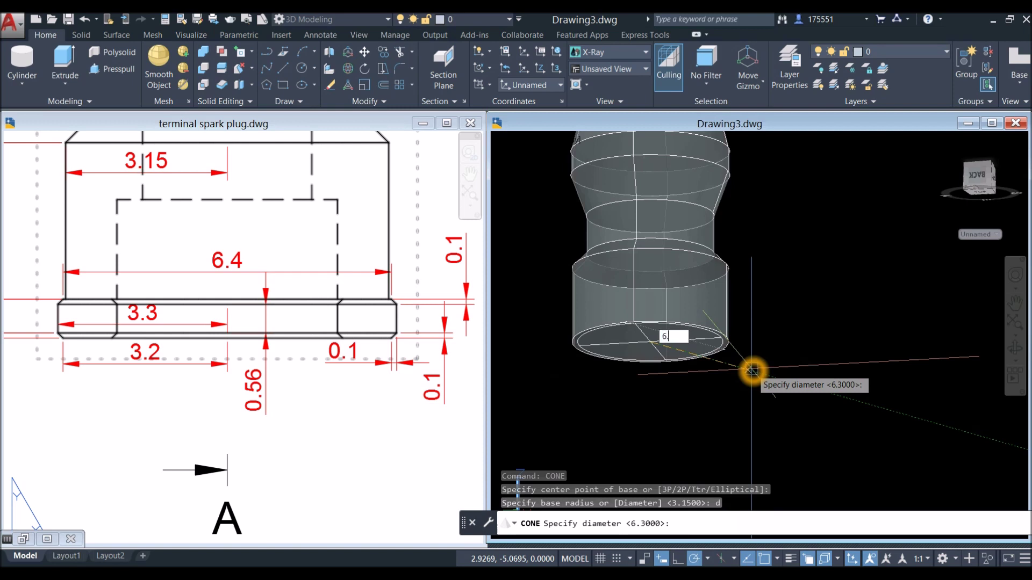
pyautogui.write('6.4')
pyautogui.press('Return')
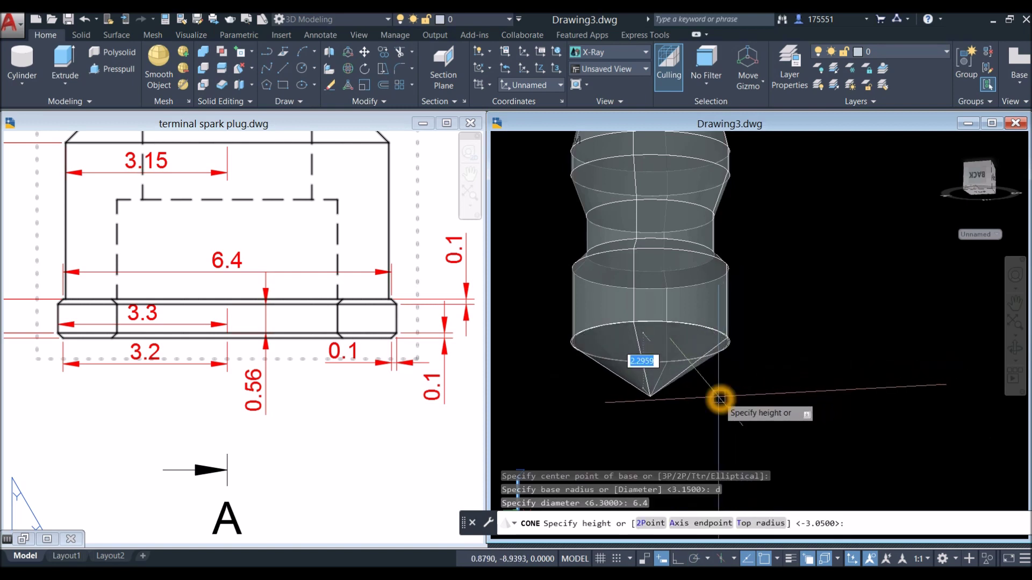
# Step: Complete the cone downward as a frustum with top radius 3.3 and height 0.1
pyautogui.rightClick(724, 393)
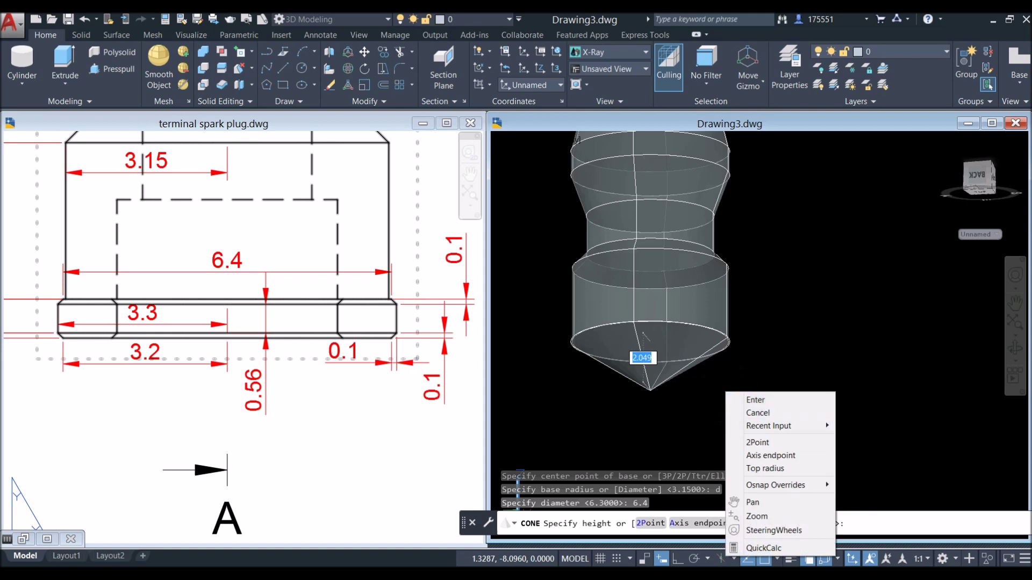
pyautogui.click(765, 468)
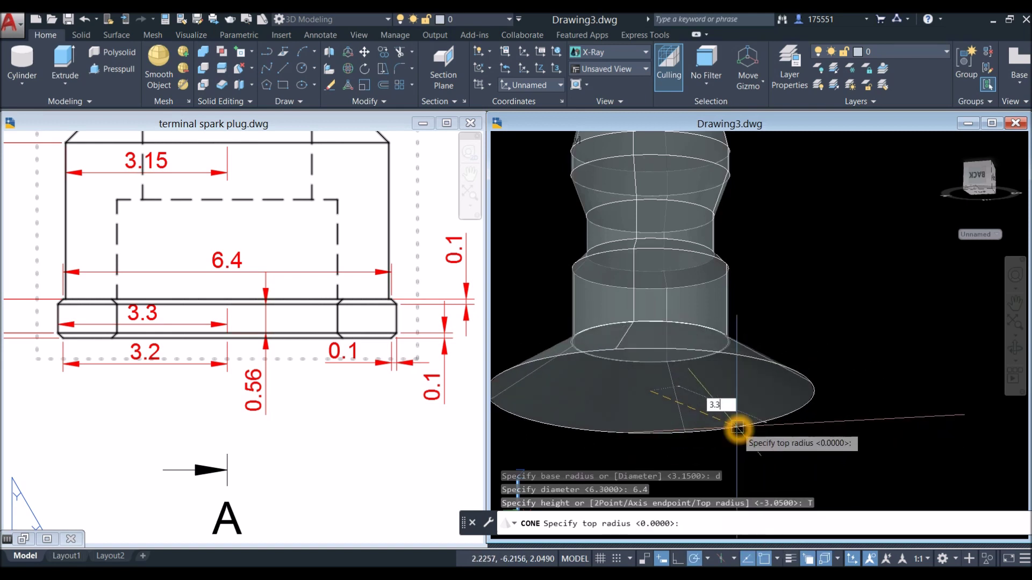
pyautogui.press('Return')
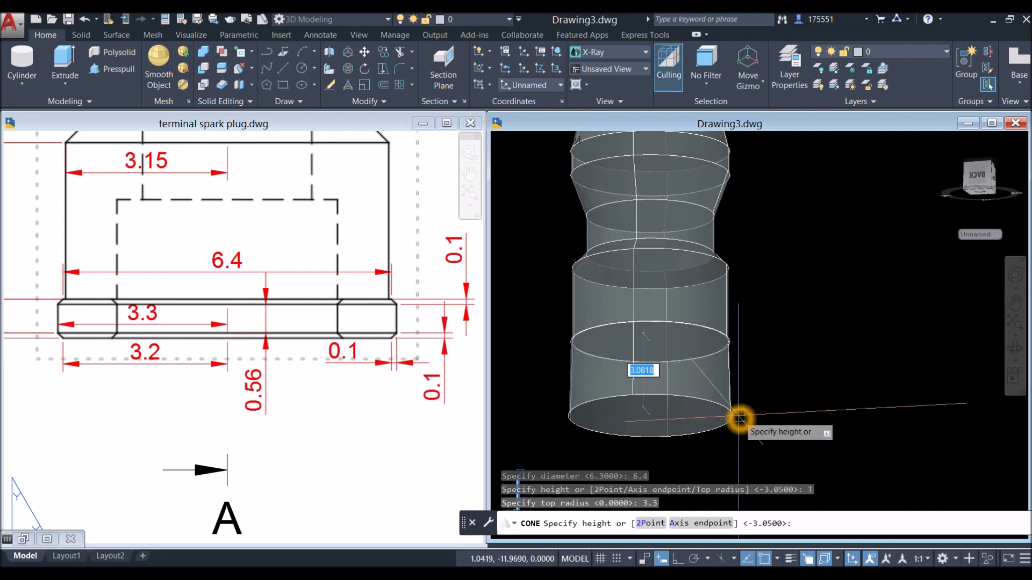
pyautogui.write('.1')
pyautogui.press('Return')
pyautogui.keyDown('shift'); pyautogui.moveTo(740, 421); pyautogui.dragTo(699, 398, button='middle'); pyautogui.keyUp('shift')
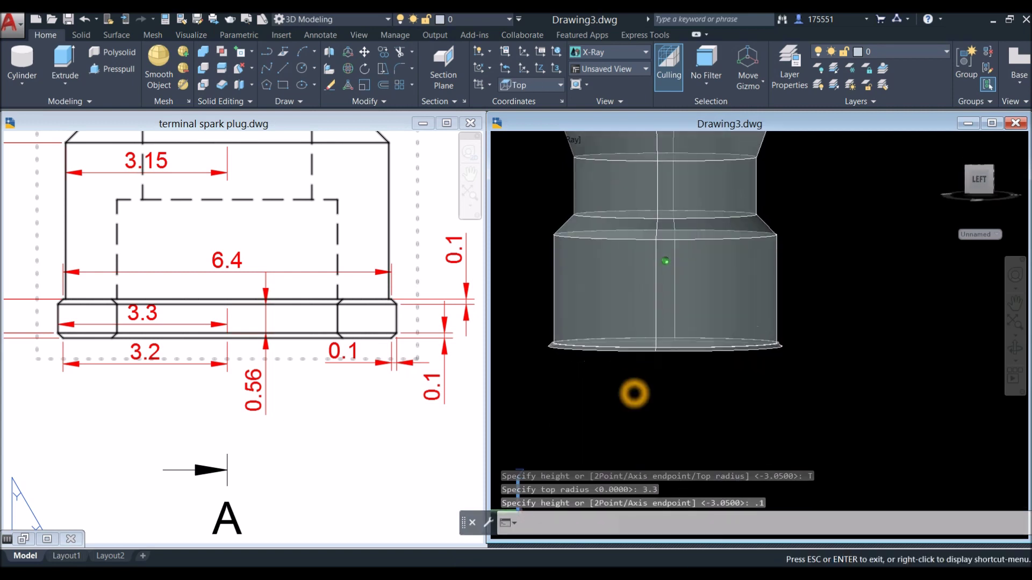
pyautogui.press('Escape')
pyautogui.scroll(6, 546, 345)
pyautogui.scroll(-6, 592, 347)
pyautogui.moveTo(594, 350); pyautogui.dragTo(560, 326, button='middle')
pyautogui.keyDown('shift'); pyautogui.moveTo(693, 380); pyautogui.dragTo(693, 357, button='middle'); pyautogui.keyUp('shift')
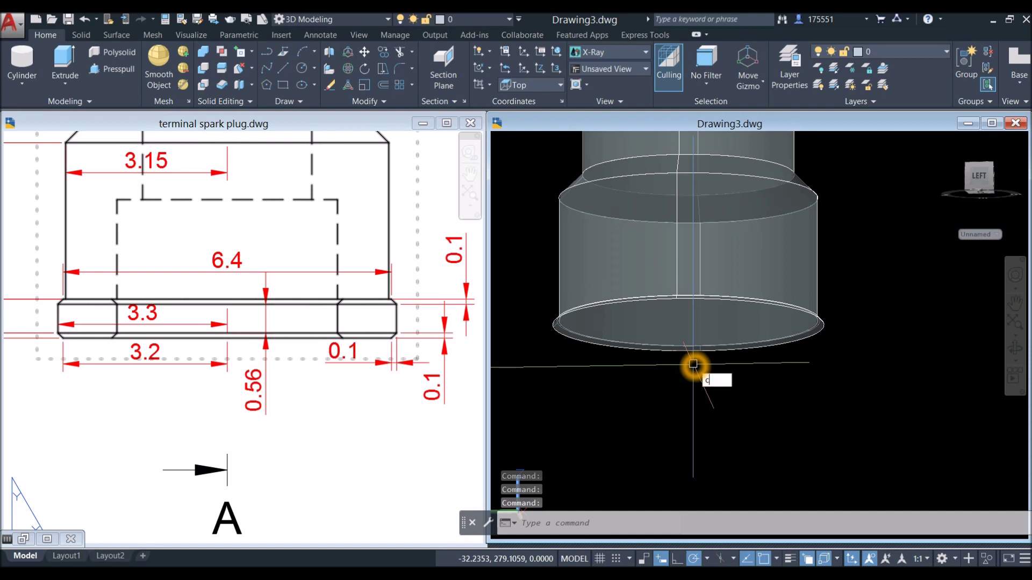
pyautogui.write('cy')
pyautogui.press('Return')
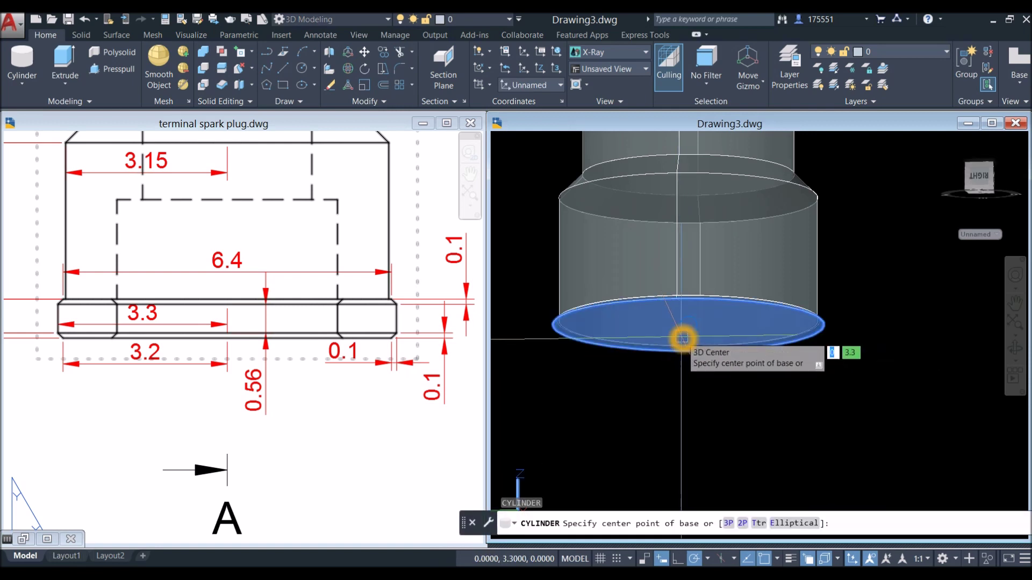
pyautogui.click(682, 338)
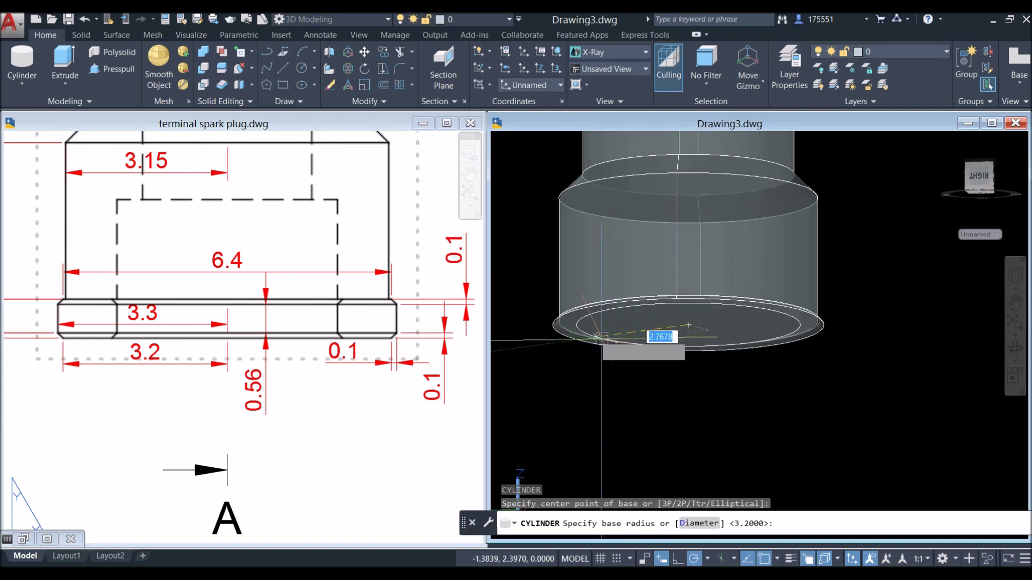
pyautogui.click(553, 327)
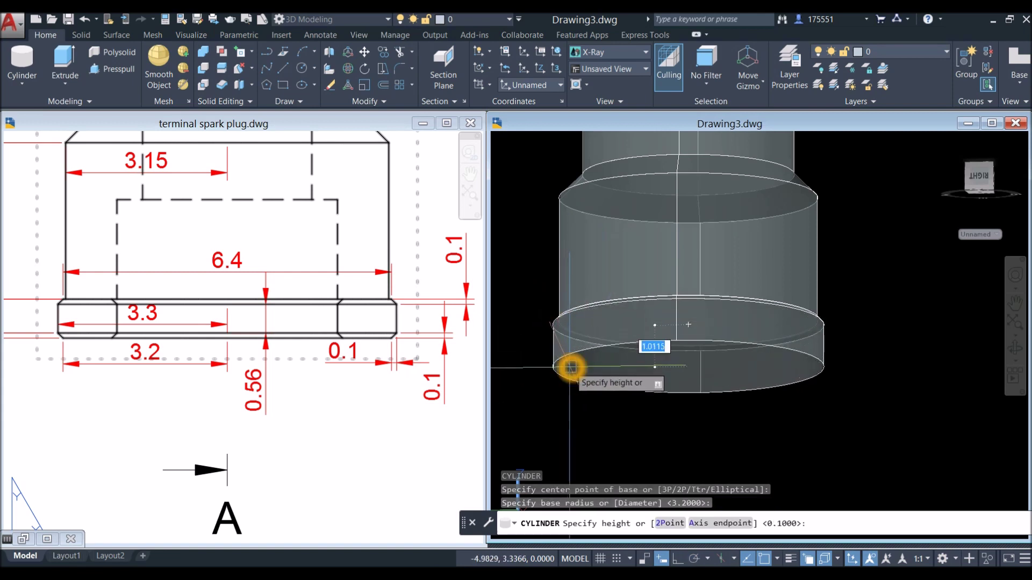
pyautogui.click(571, 368)
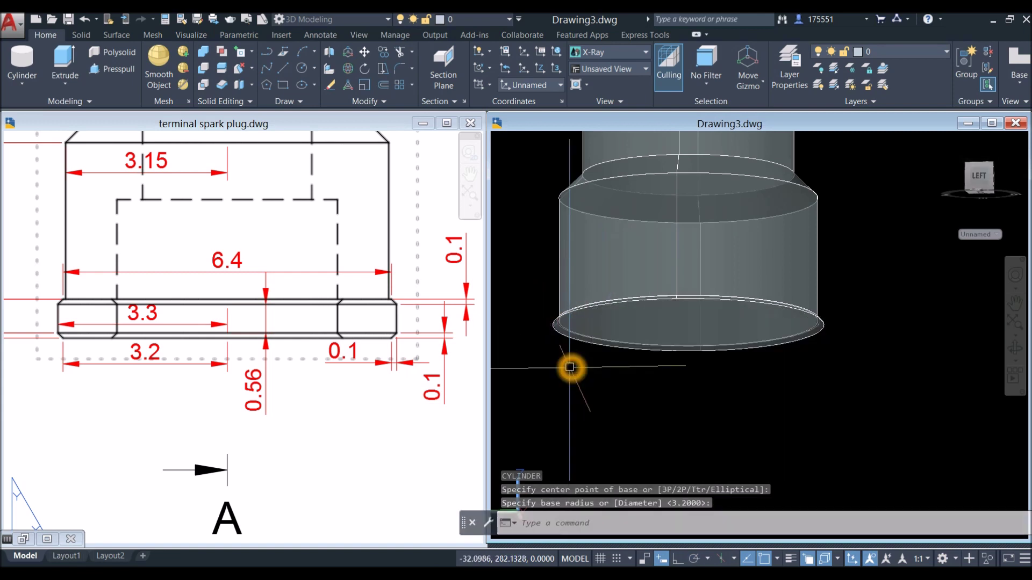
# Step: Check the flange height in the drawing and add a 0.56 high cylinder below the frustum, centred on its lower face and matching its edge radius
pyautogui.click(310, 386)
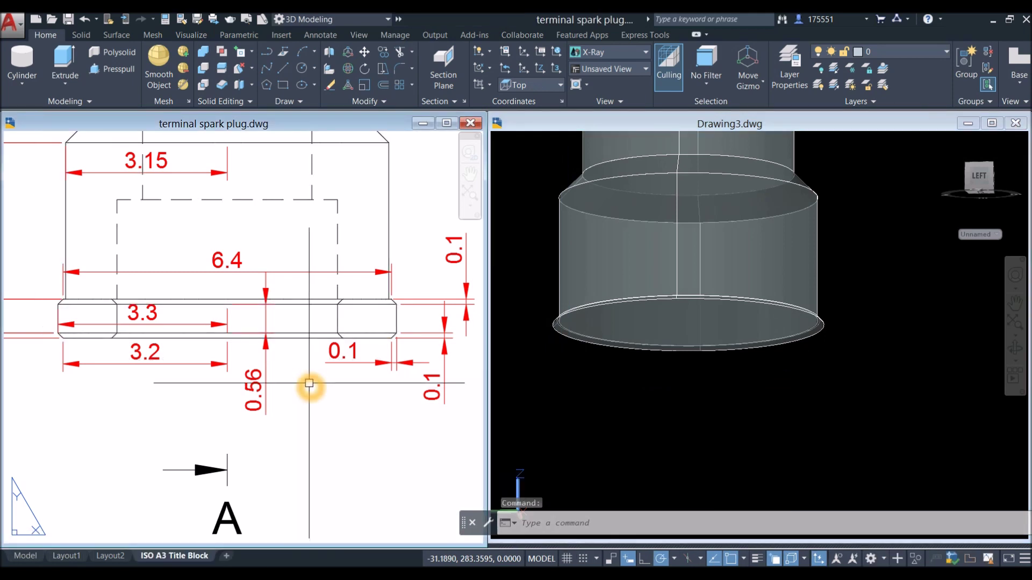
pyautogui.click(265, 383)
pyautogui.press('Escape')
pyautogui.click(663, 428)
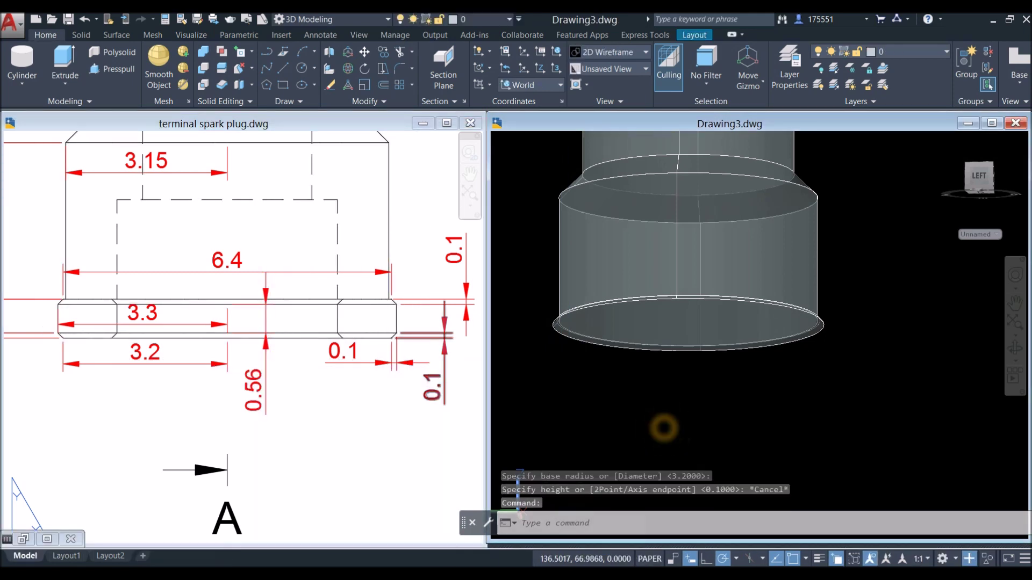
pyautogui.write('cyl')
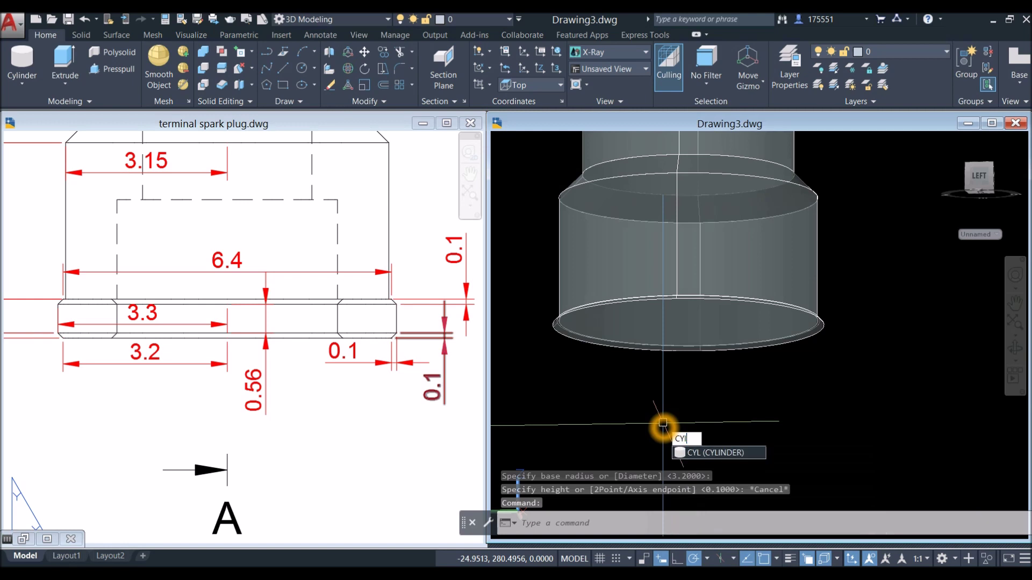
pyautogui.press('Return')
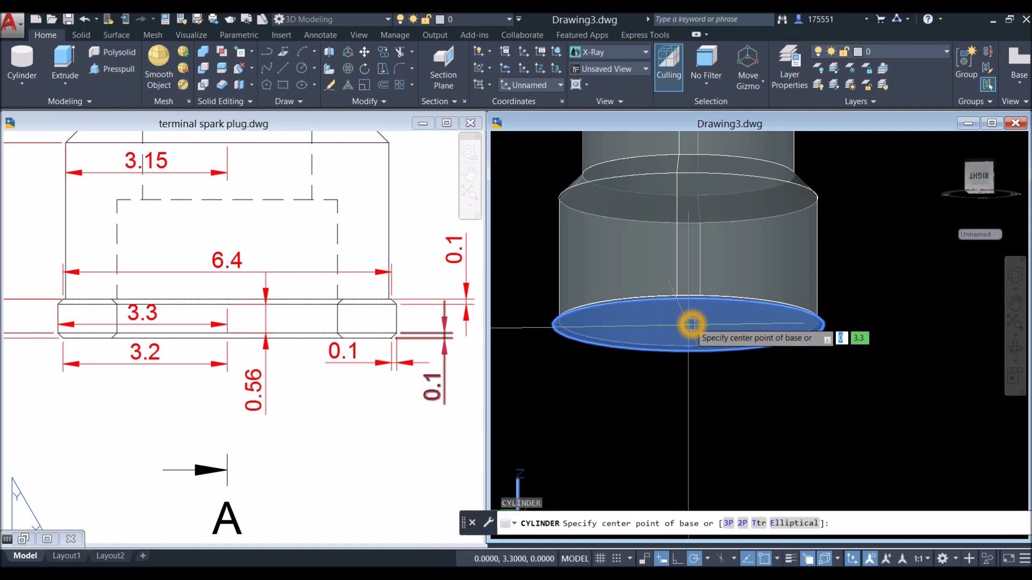
pyautogui.click(687, 340)
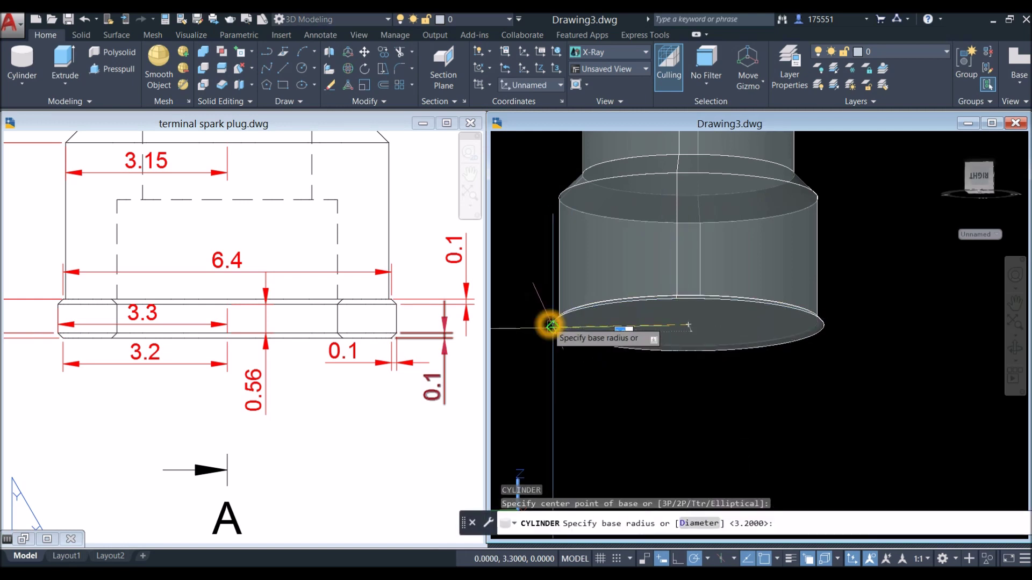
pyautogui.click(550, 321)
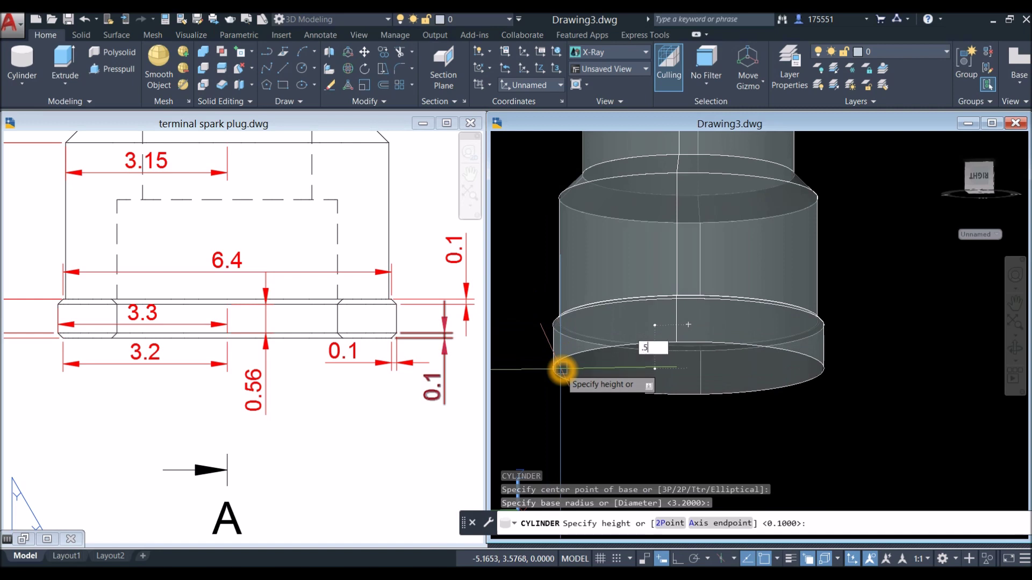
pyautogui.press('Return')
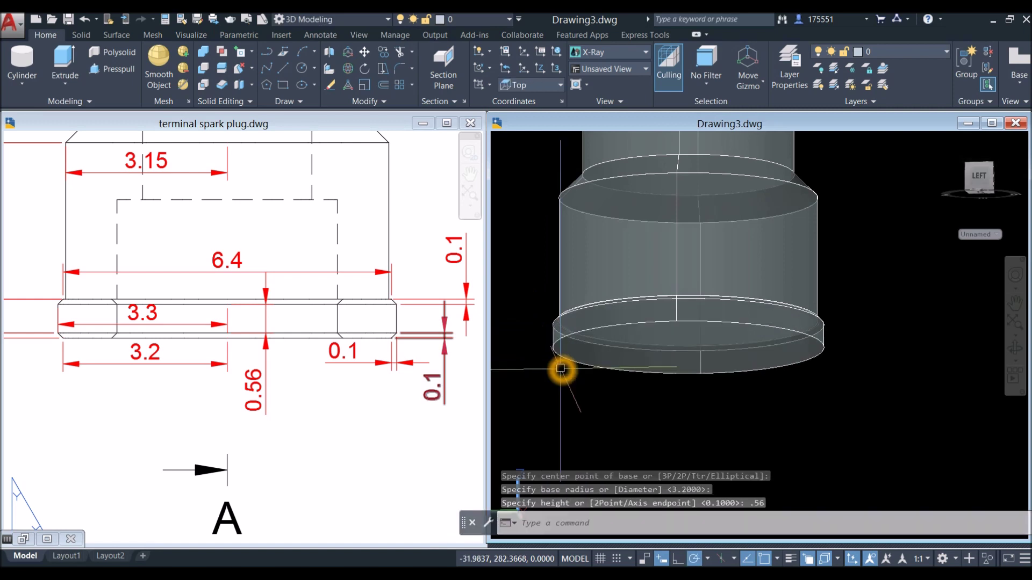
# Step: Start a cone at the centre of the 0.56 high cylinder's lower face, matching its base radius to a quadrant of the cylinder's edge
pyautogui.moveTo(582, 335)
pyautogui.keyDown('shift'); pyautogui.mouseDown(button='middle')
pyautogui.moveTo(604, 364)
pyautogui.moveTo(600, 313)
pyautogui.moveTo(595, 334)
pyautogui.mouseUp(button='middle'); pyautogui.keyUp('shift')
pyautogui.write('cone')
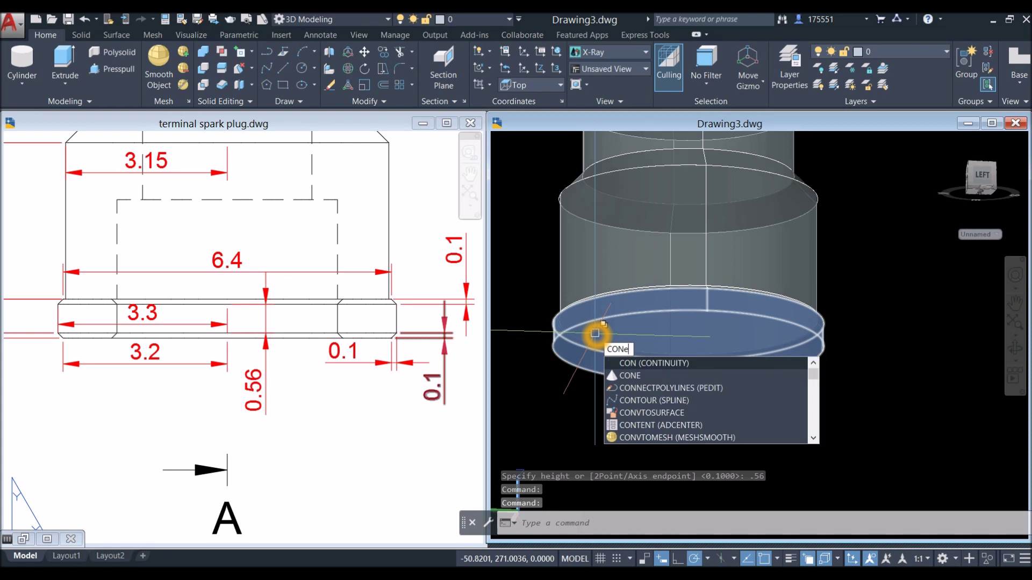
pyautogui.press('Return')
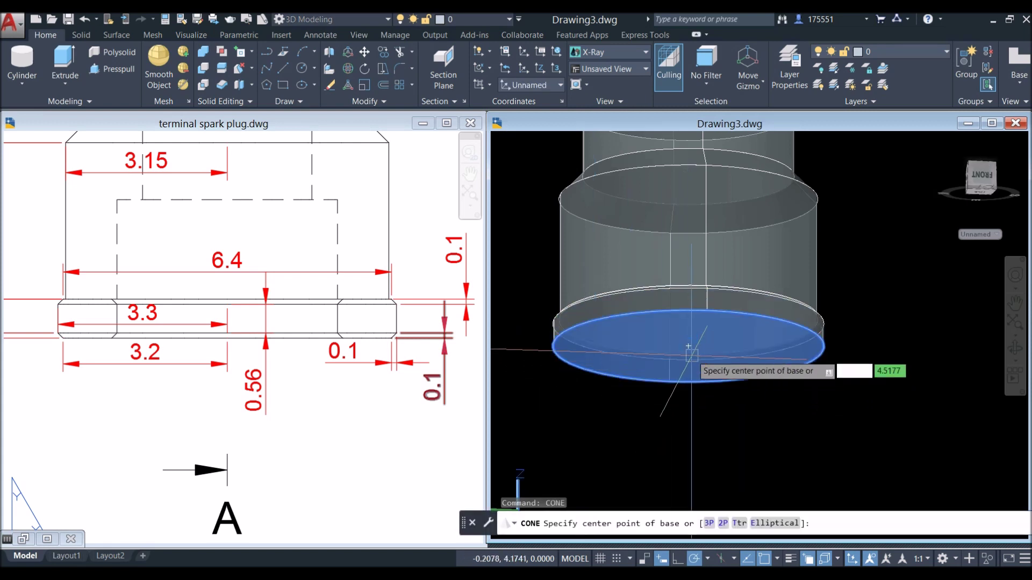
pyautogui.click(693, 355)
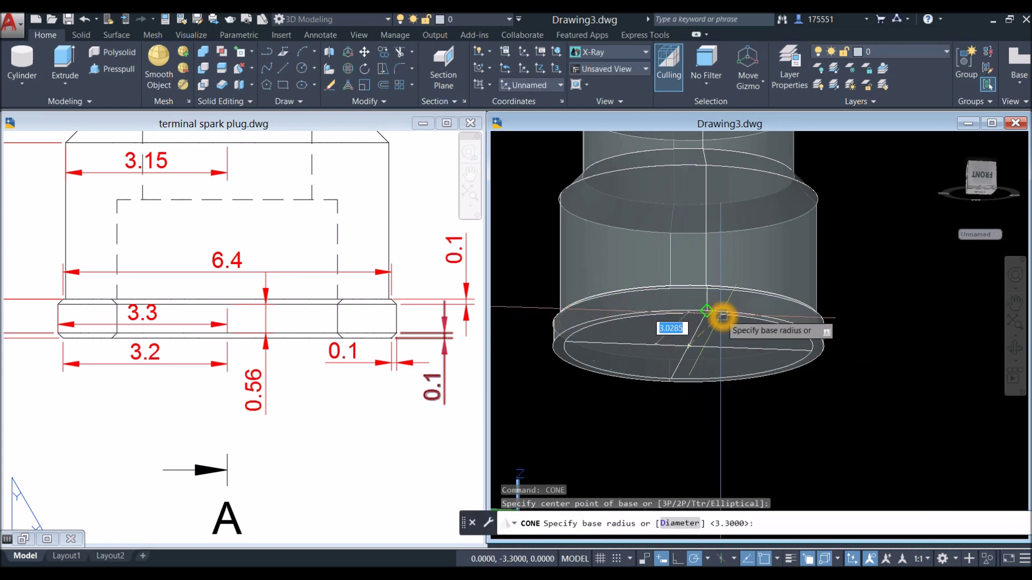
pyautogui.click(707, 311)
pyautogui.moveTo(682, 379); pyautogui.dragTo(665, 346, button='middle')
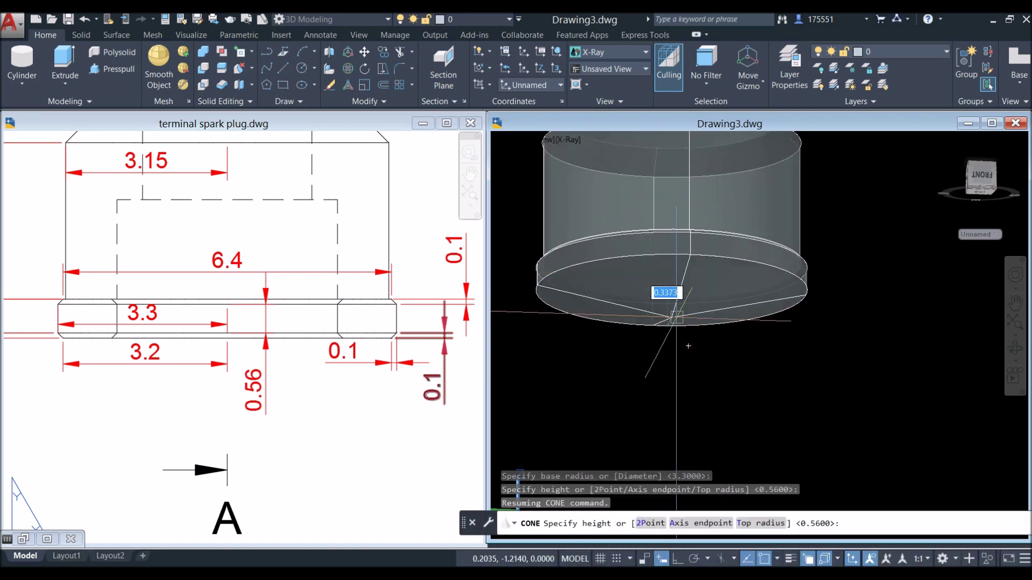
# Step: Complete the flange's lower chamfer as a downward frustum with top radius 3.2 and height 0.1
pyautogui.rightClick(686, 352)
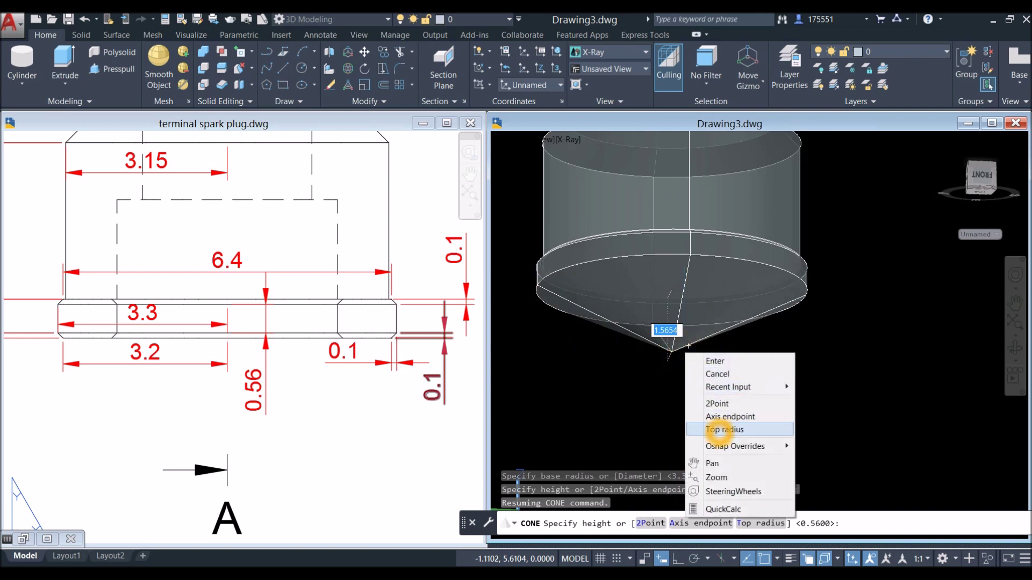
pyautogui.click(725, 429)
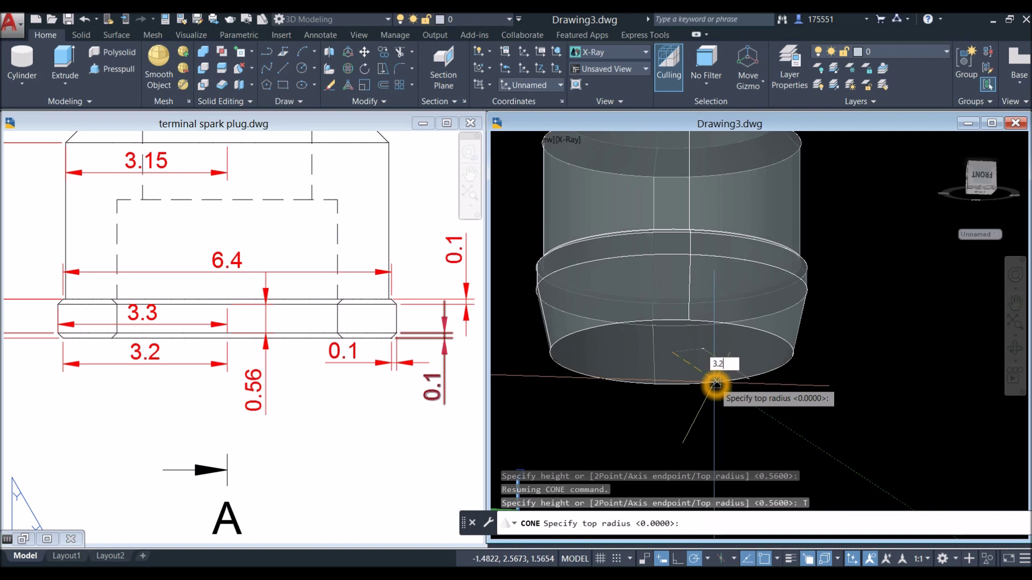
pyautogui.press('Return')
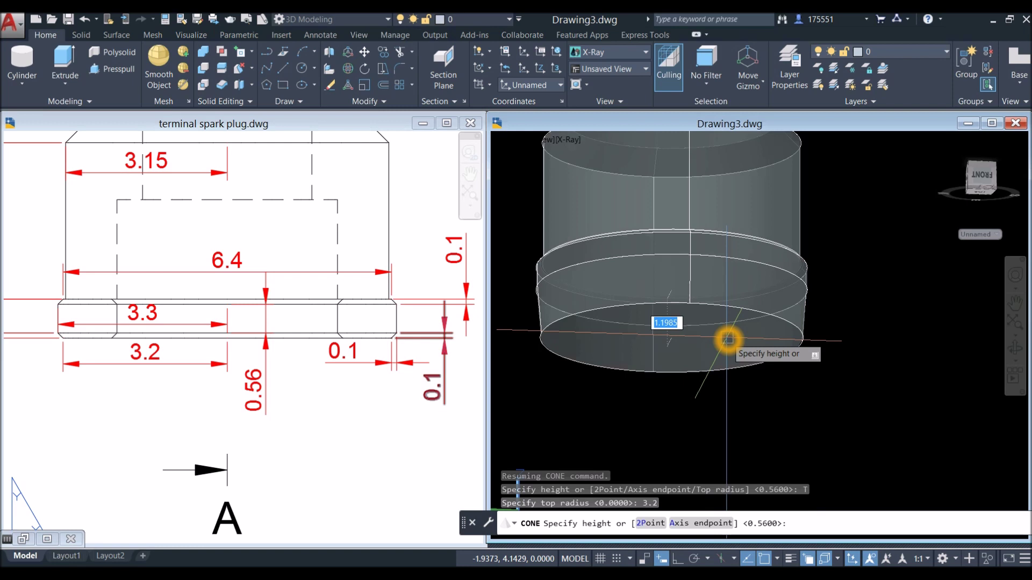
pyautogui.write('.1')
pyautogui.press('Return')
pyautogui.keyDown('shift'); pyautogui.moveTo(714, 330); pyautogui.dragTo(672, 279, button='middle'); pyautogui.keyUp('shift')
pyautogui.scroll(-5, 691, 373)
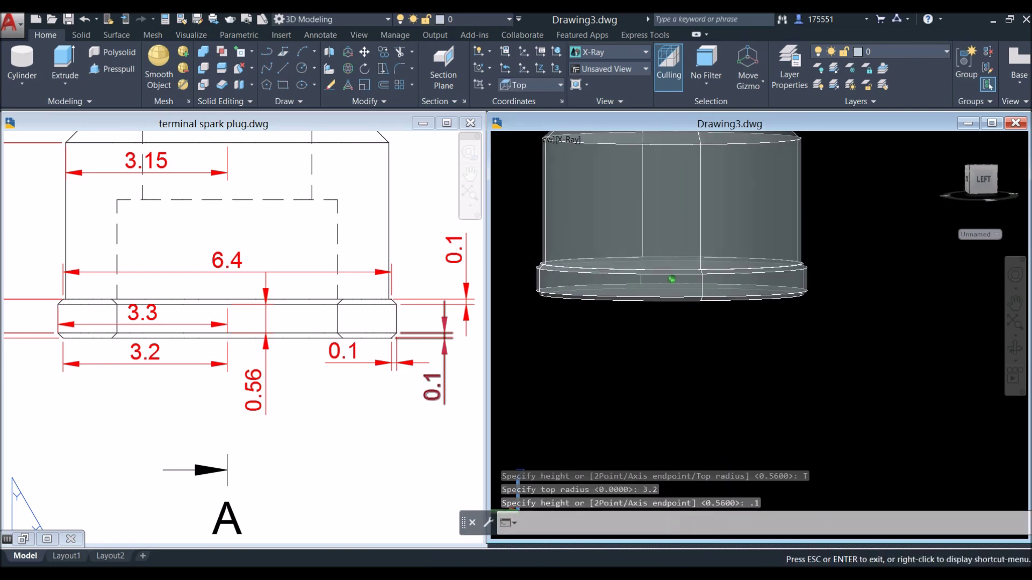
# Step: Bring the section view into sight in the terminal spark plug drawing, and union all the stacked body solids in Drawing3 into one solid
pyautogui.click(330, 419)
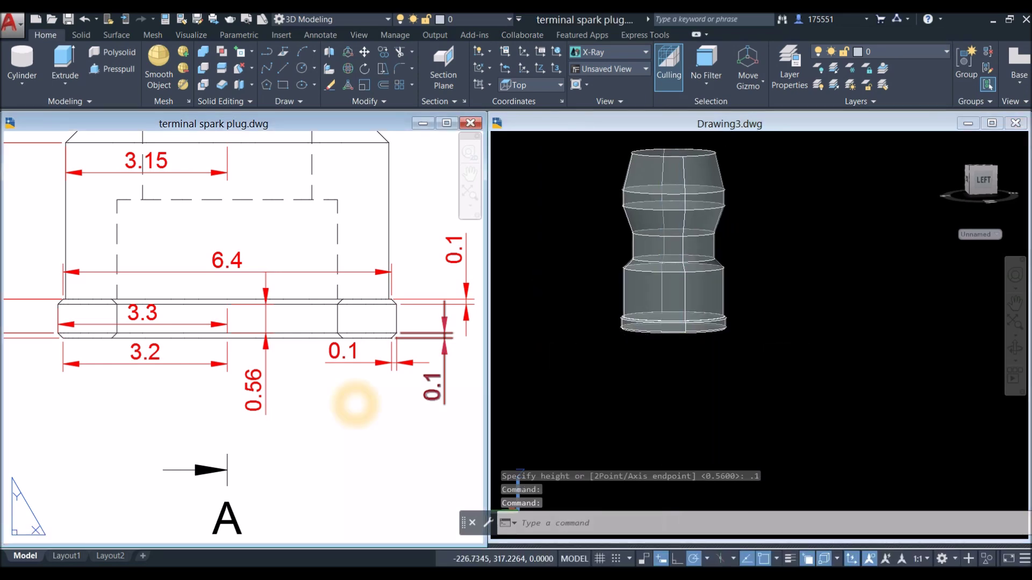
pyautogui.scroll(-4, 335, 408)
pyautogui.scroll(5, 341, 341)
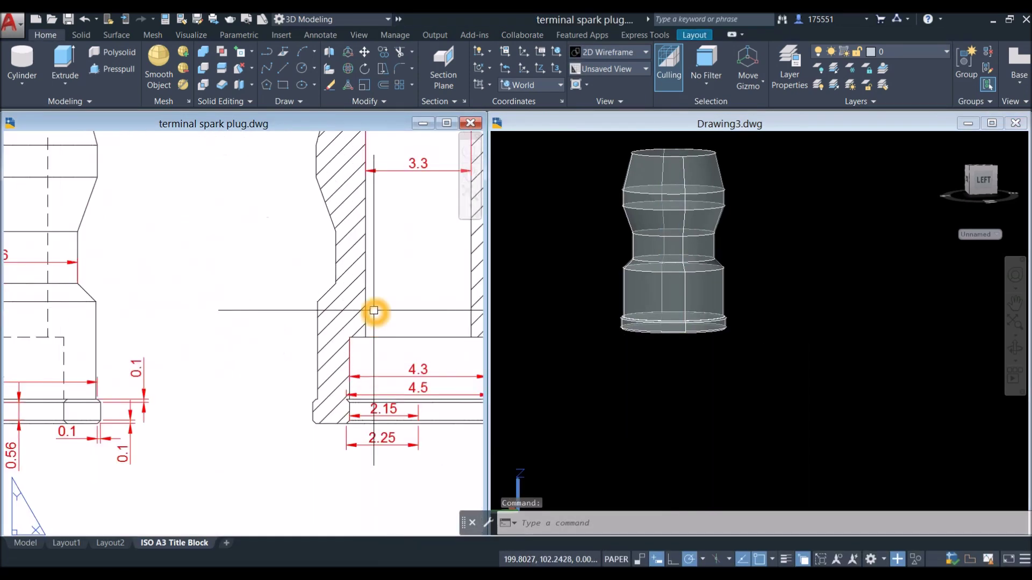
pyautogui.scroll(-3, 245, 318)
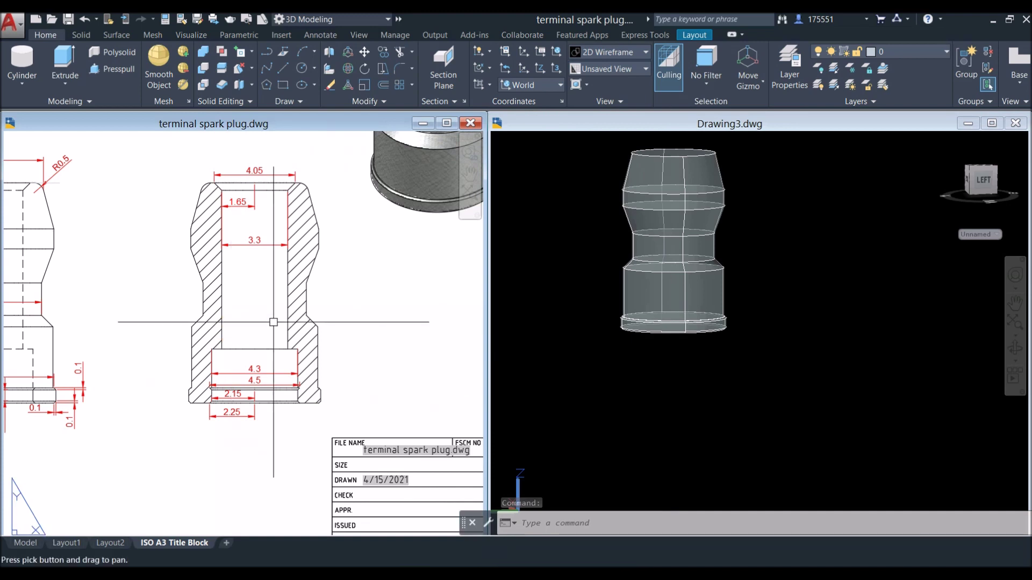
pyautogui.click(806, 331)
pyautogui.moveTo(774, 295); pyautogui.dragTo(665, 315, button='middle')
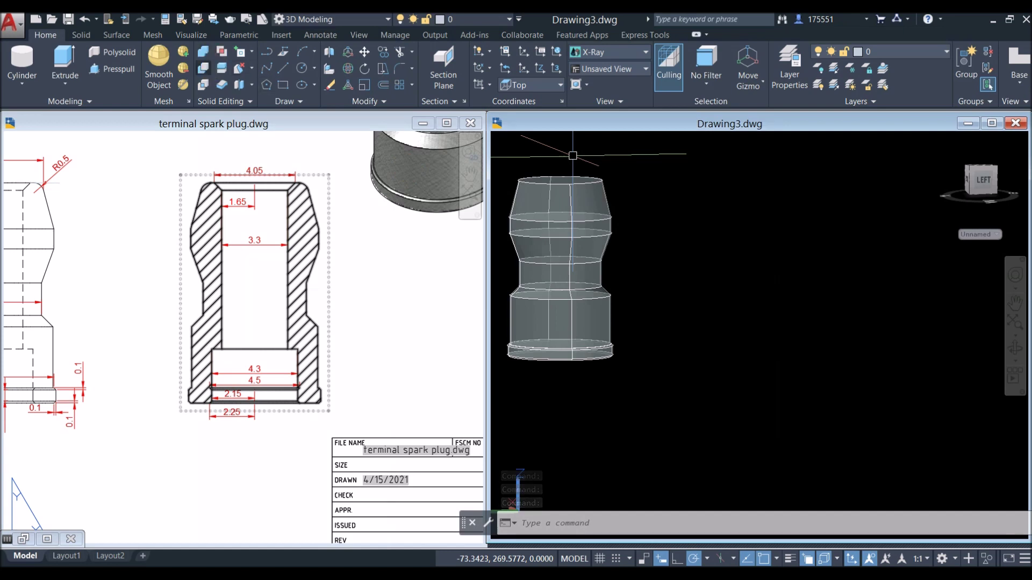
pyautogui.click(200, 52)
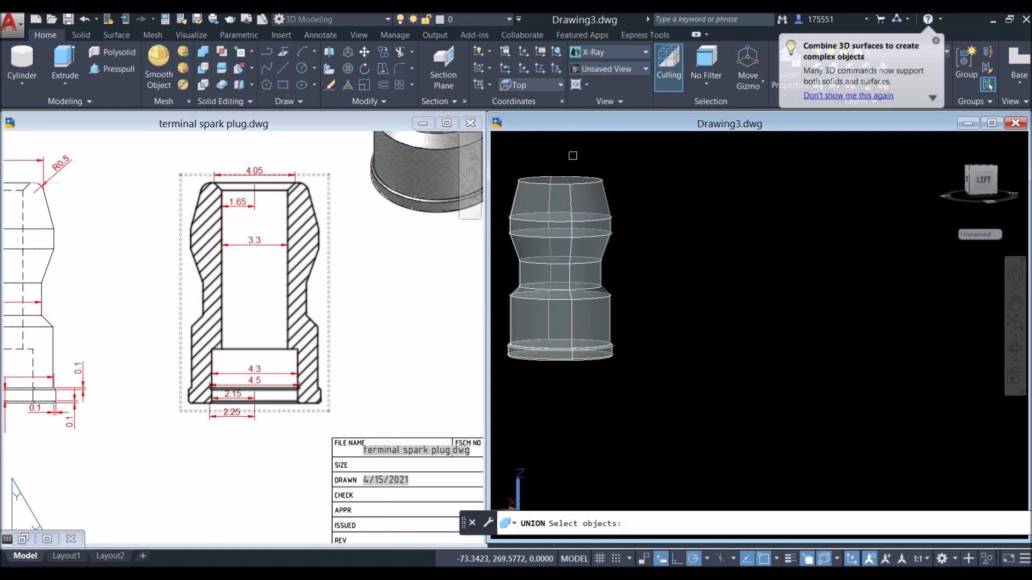
pyautogui.click(651, 423)
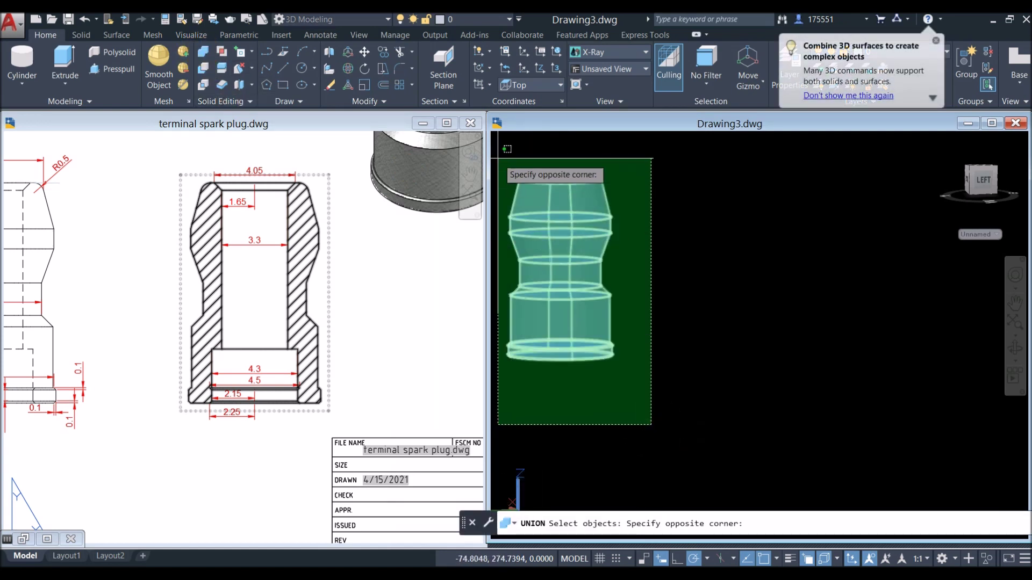
pyautogui.click(502, 146)
pyautogui.press('Return')
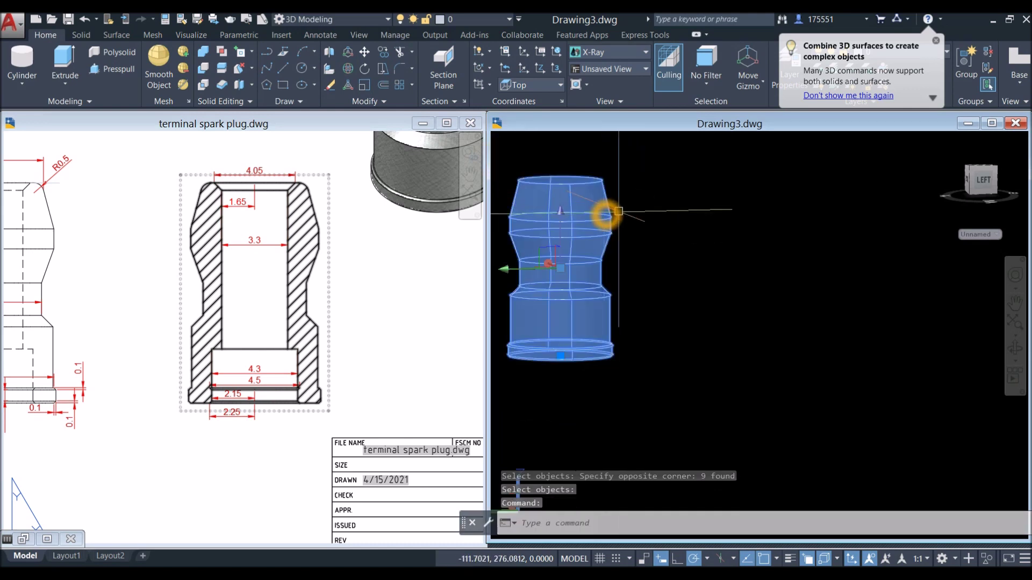
pyautogui.press('Escape')
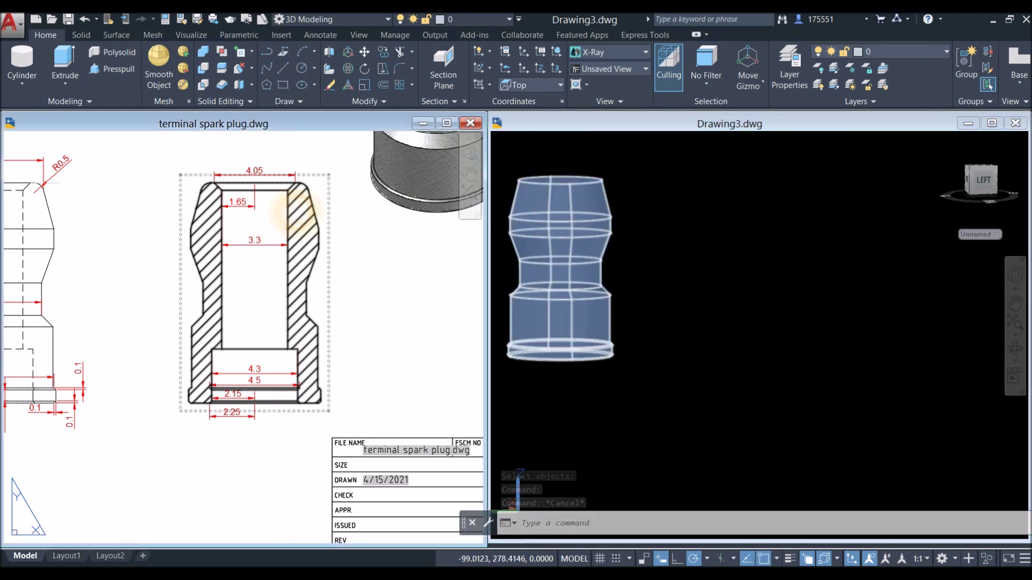
# Step: Check the upper bore dimensions in the section view and start a cone beside the body with a base diameter of 4.05
pyautogui.click(298, 210)
pyautogui.scroll(2, 238, 174)
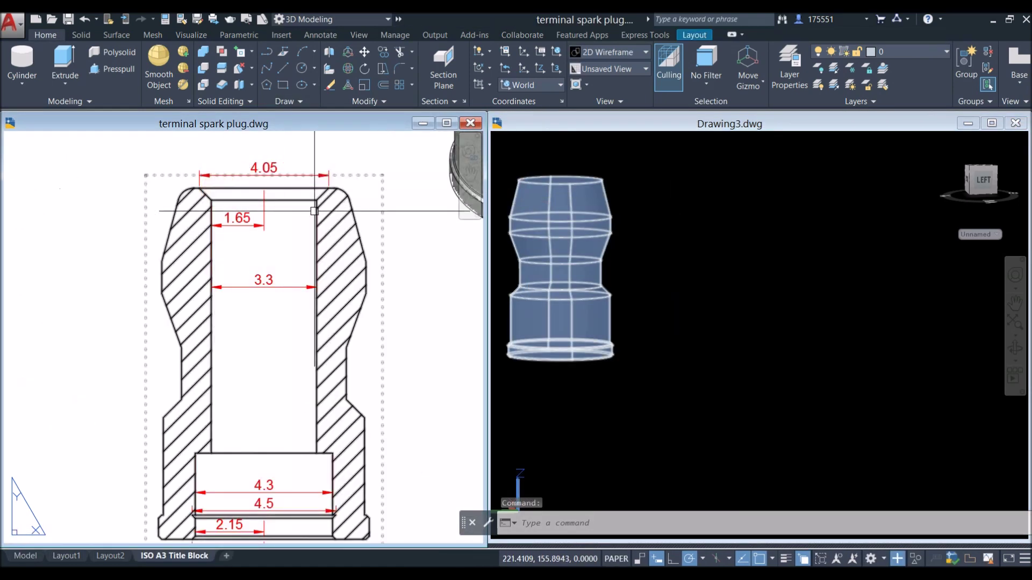
pyautogui.click(711, 251)
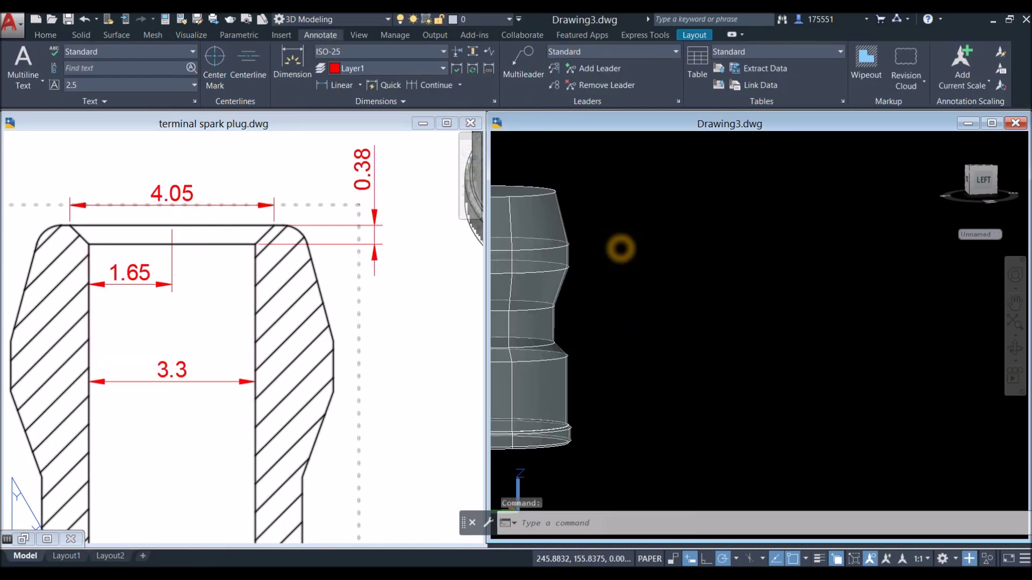
pyautogui.write('cone')
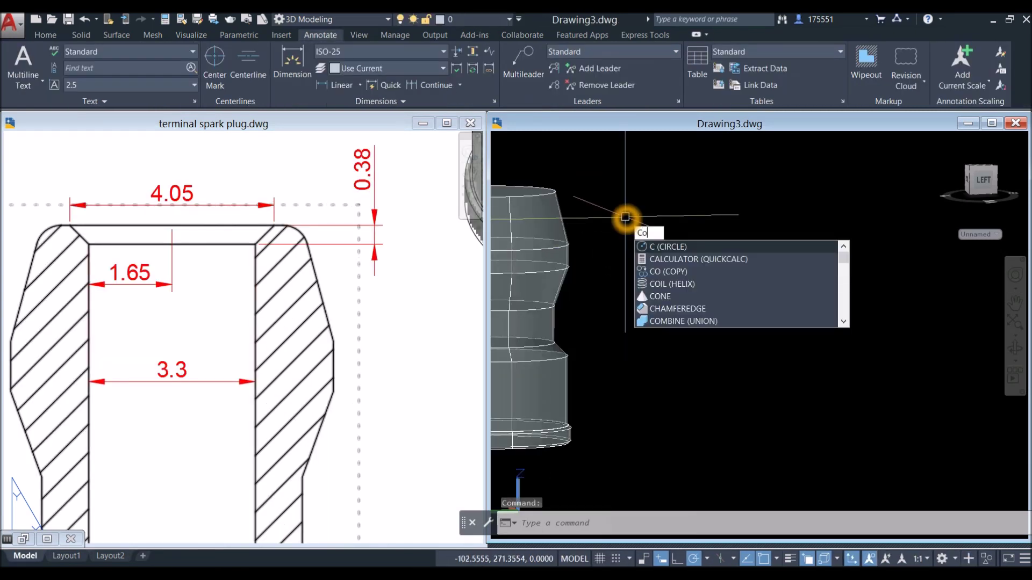
pyautogui.press('Return')
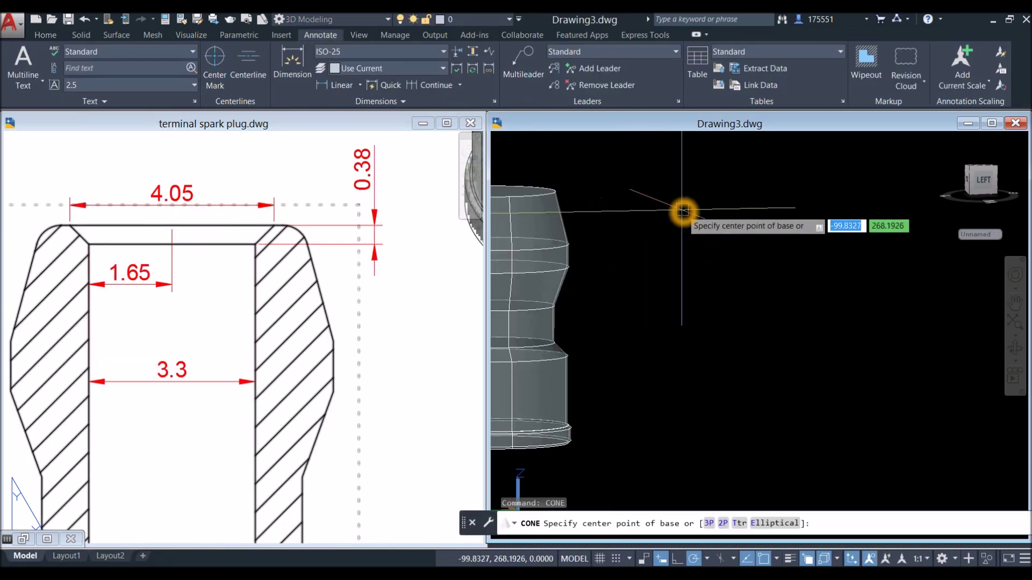
pyautogui.click(683, 211)
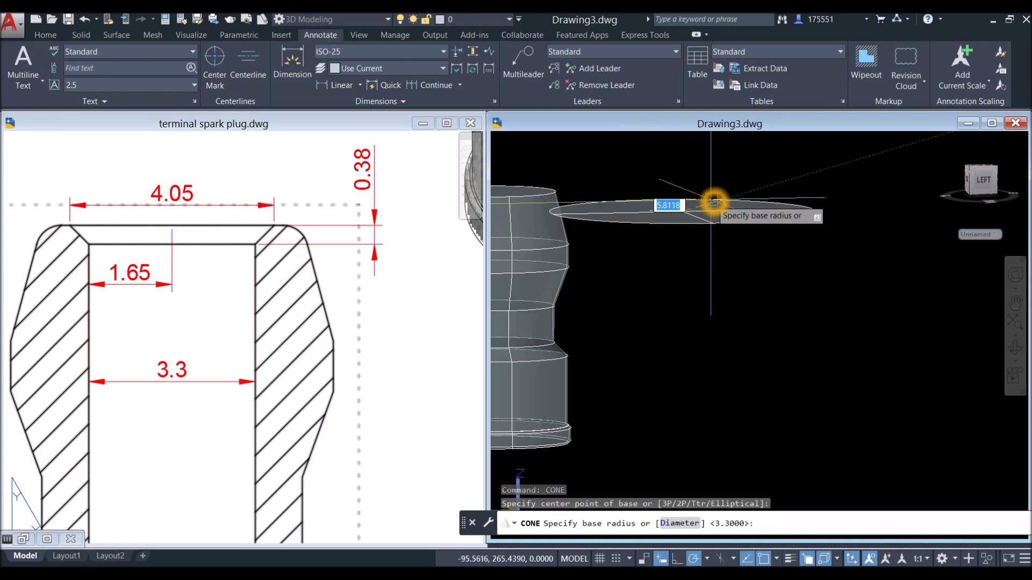
pyautogui.write('d')
pyautogui.press('Return')
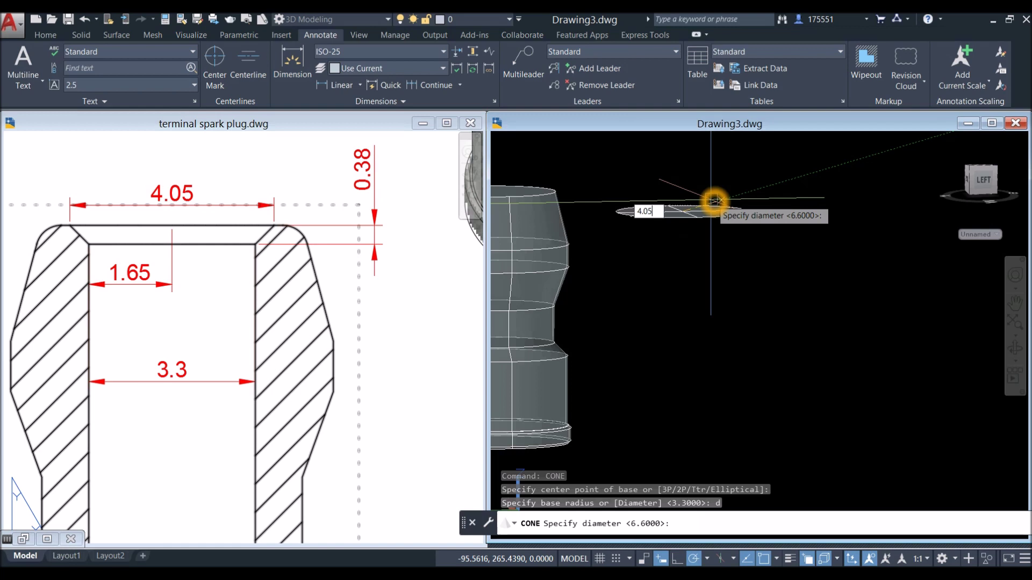
pyautogui.press('Return')
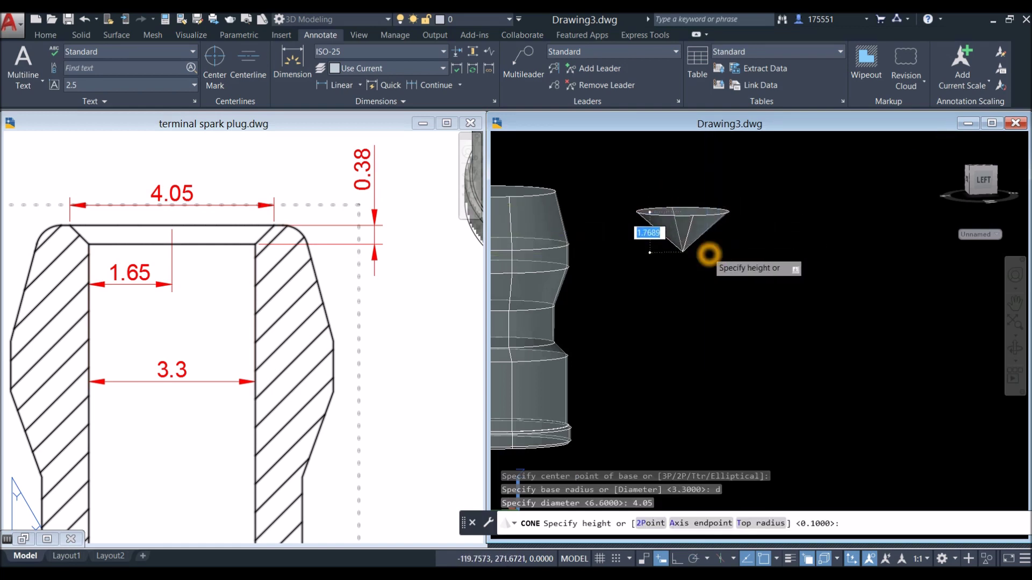
# Step: Complete the cone downward as a frustum with top radius 1.65 and height 0.38
pyautogui.rightClick(708, 254)
pyautogui.click(750, 329)
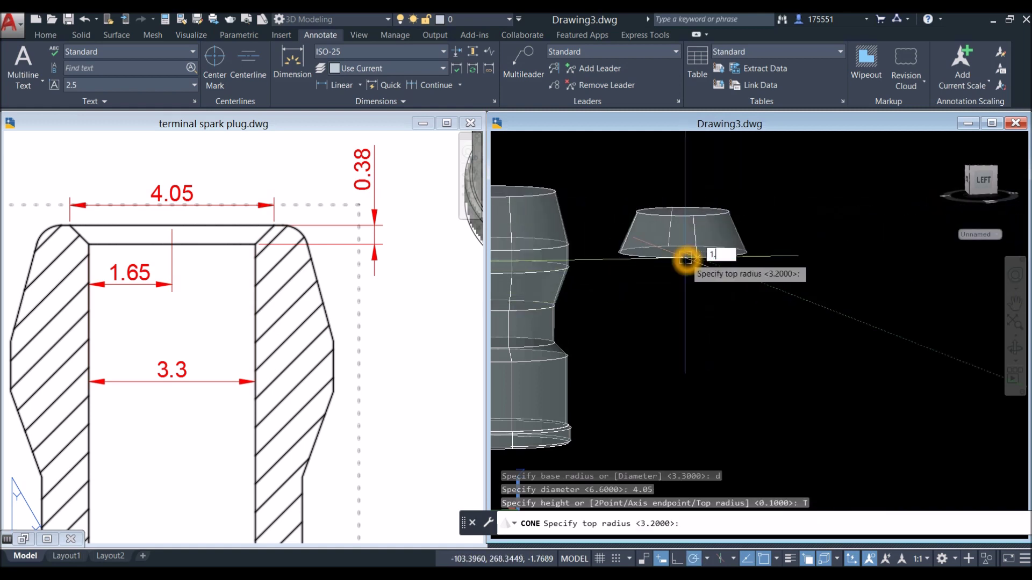
pyautogui.write('1.65')
pyautogui.press('Return')
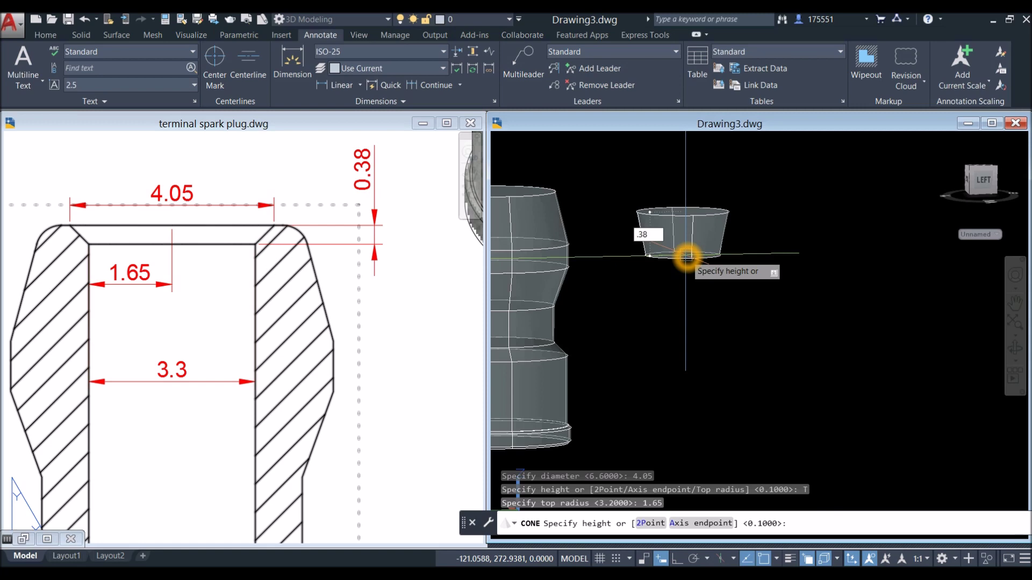
pyautogui.write('.38')
pyautogui.press('Return')
# Step: Add a vertical linear dimension in the section view for the 3.3 bore's length, from the chamfer's lower edge to the 4.3 counterbore
pyautogui.click(322, 296)
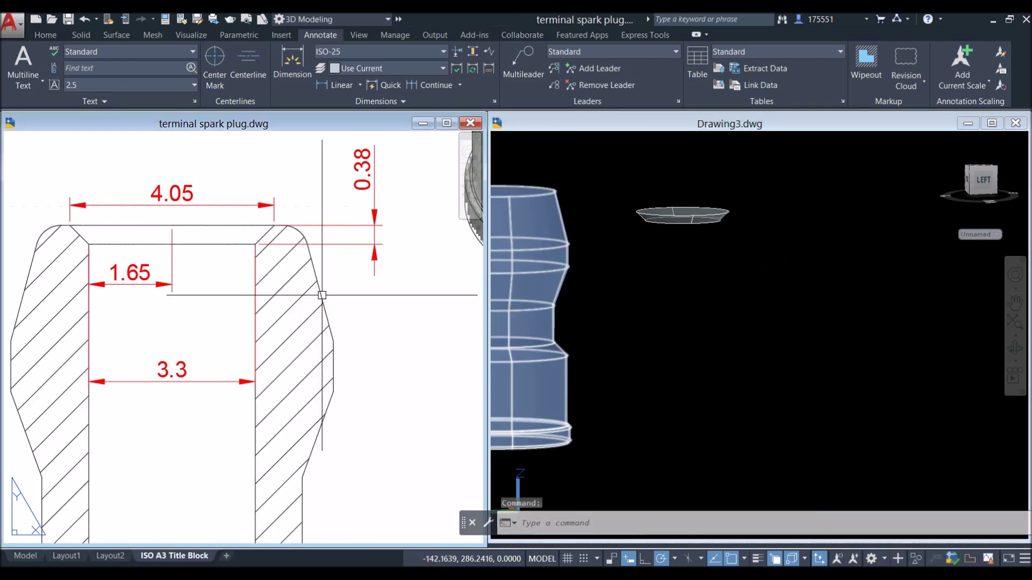
pyautogui.scroll(-3, 322, 295)
pyautogui.scroll(1, 290, 200)
pyautogui.doubleClick(290, 200)
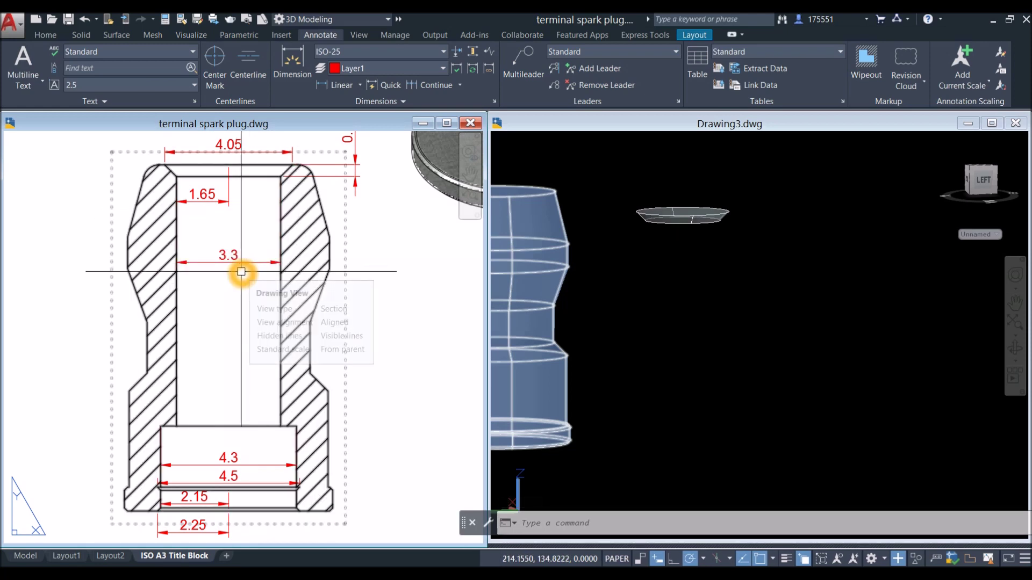
pyautogui.scroll(-2, 245, 263)
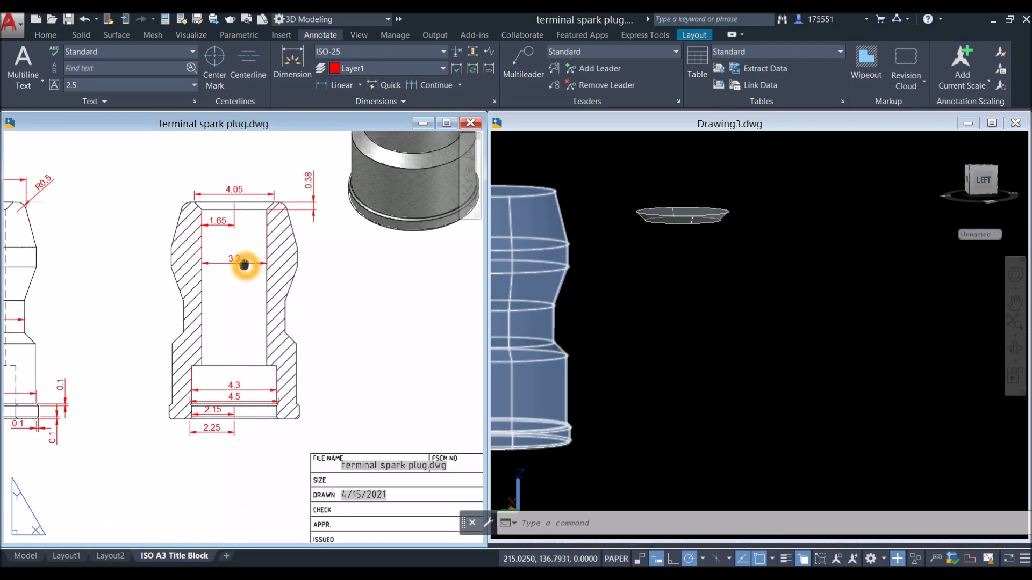
pyautogui.click(244, 264)
pyautogui.click(333, 85)
pyautogui.scroll(2, 263, 223)
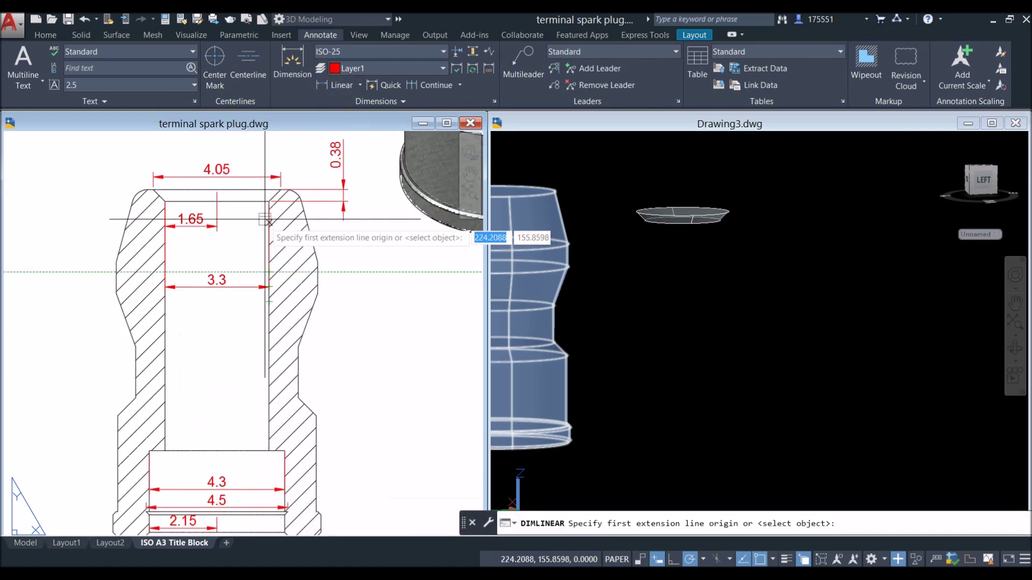
pyautogui.click(235, 201)
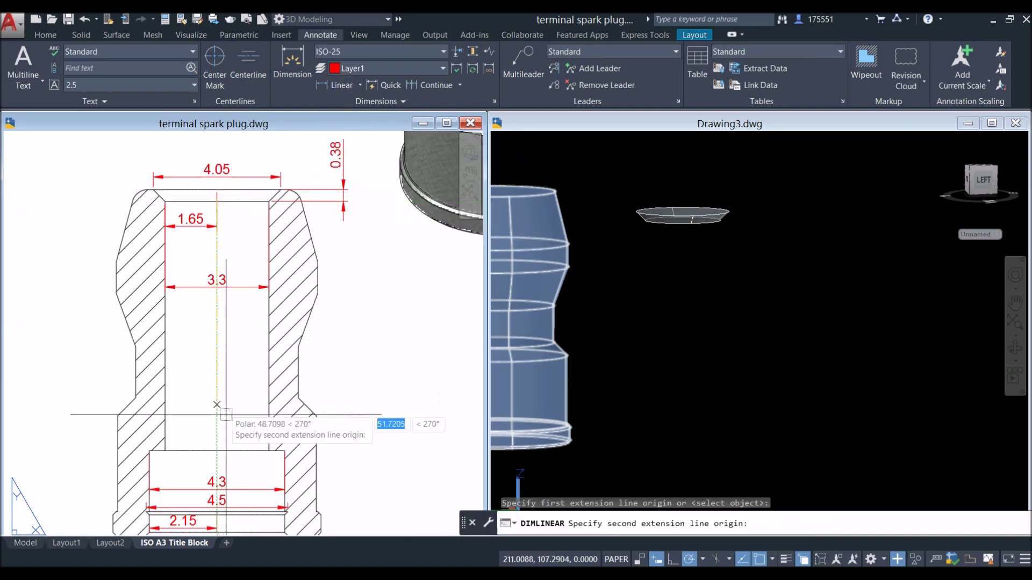
pyautogui.click(217, 449)
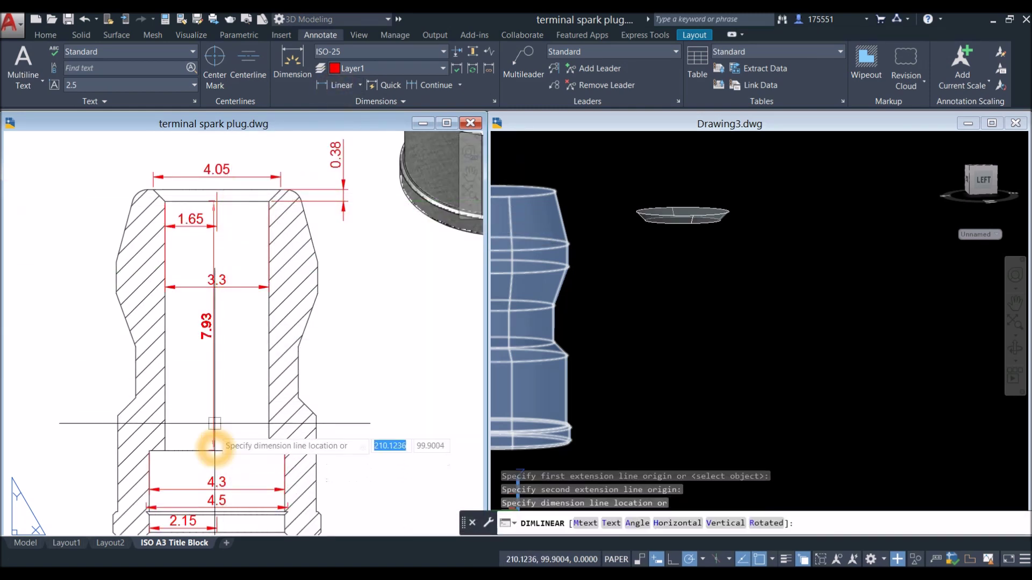
pyautogui.click(238, 383)
# Step: Add a 7.93 high cylinder below the 0.38 high frustum, centred on its lower face and matching its edge radius
pyautogui.click(760, 299)
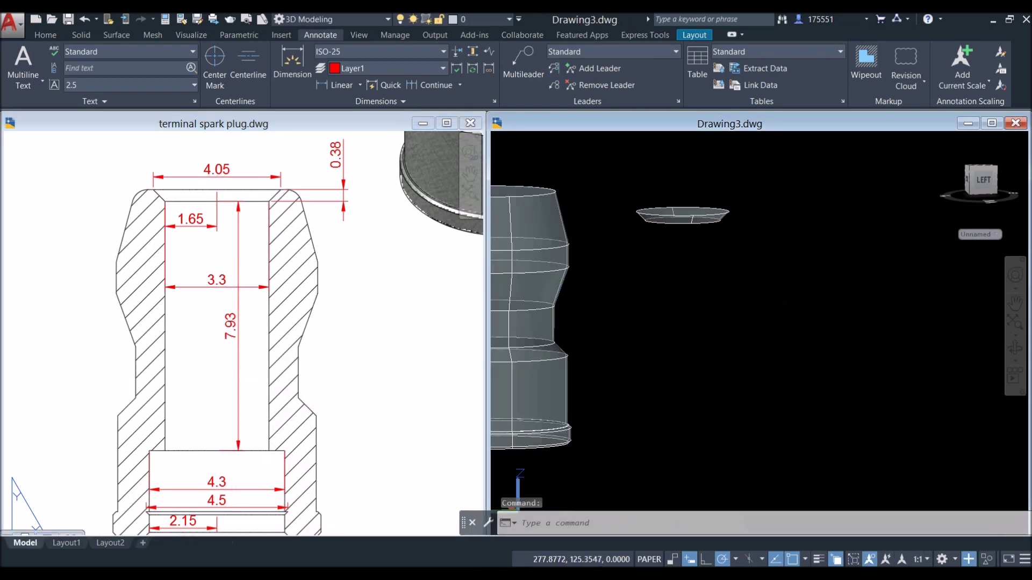
pyautogui.write('cify')
pyautogui.press('Return')
pyautogui.keyDown('shift'); pyautogui.moveTo(699, 244); pyautogui.dragTo(704, 212, button='middle'); pyautogui.keyUp('shift')
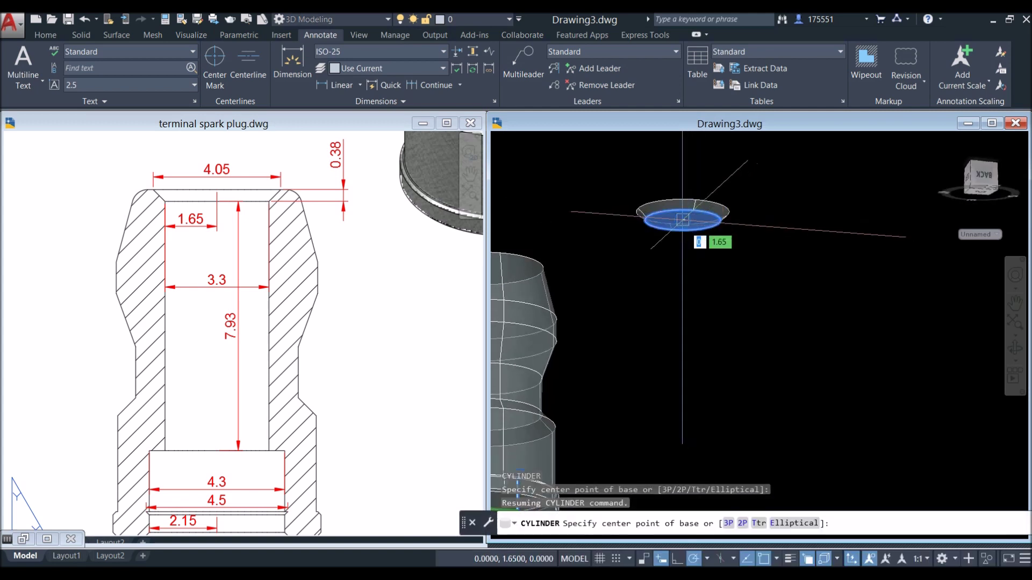
pyautogui.click(682, 221)
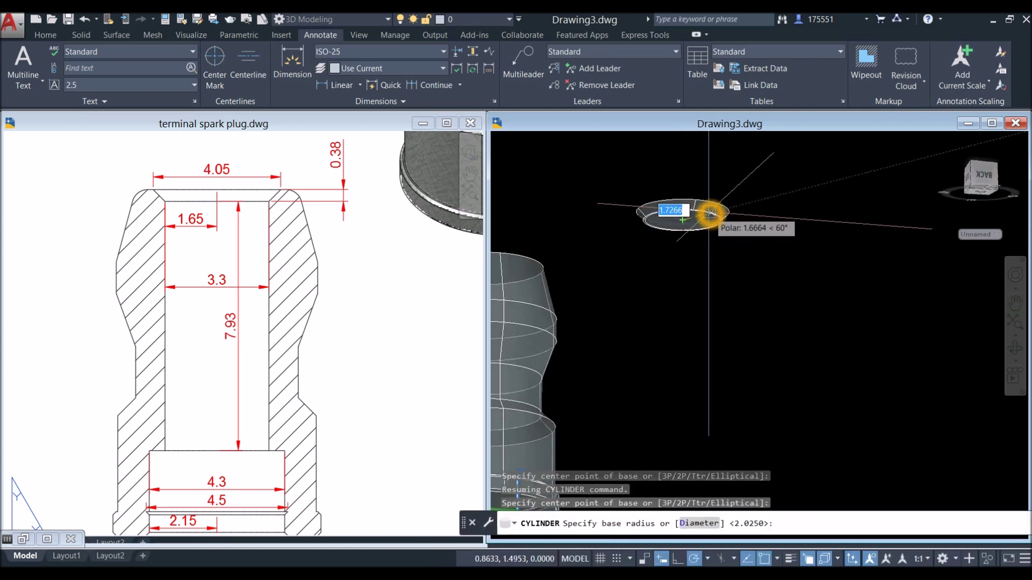
pyautogui.click(718, 218)
pyautogui.moveTo(687, 301); pyautogui.dragTo(648, 242, button='middle')
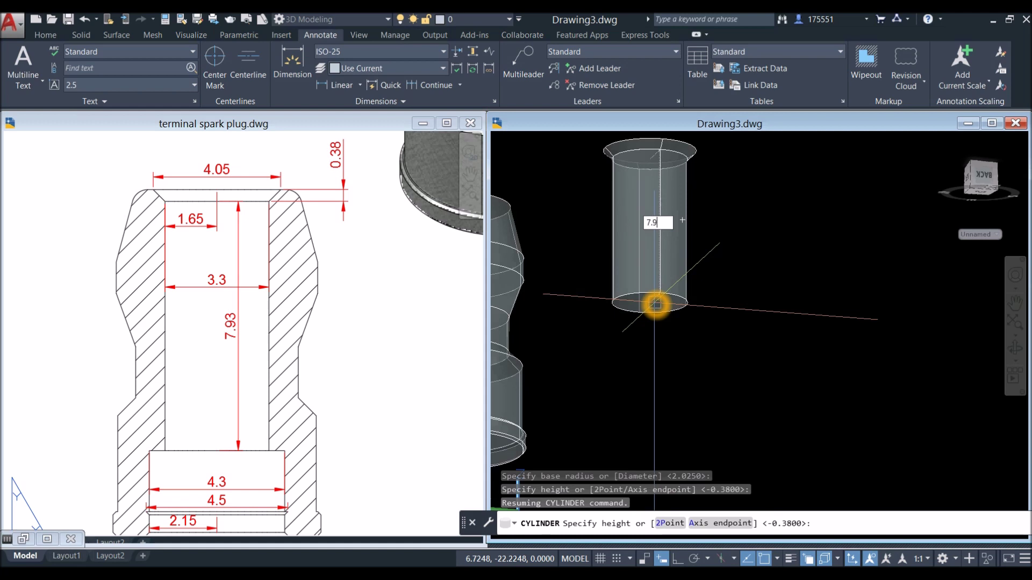
pyautogui.press('Return')
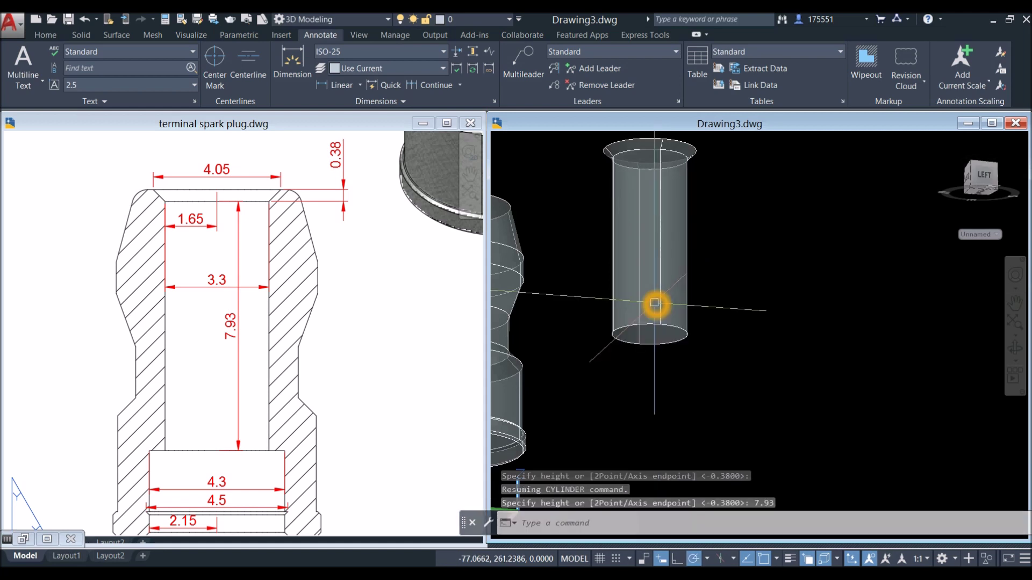
# Step: Add a vertical linear dimension outside the section view, from the 4.3 counterbore's upper corner down to the start of the 4.5 chamfer
pyautogui.click(301, 349)
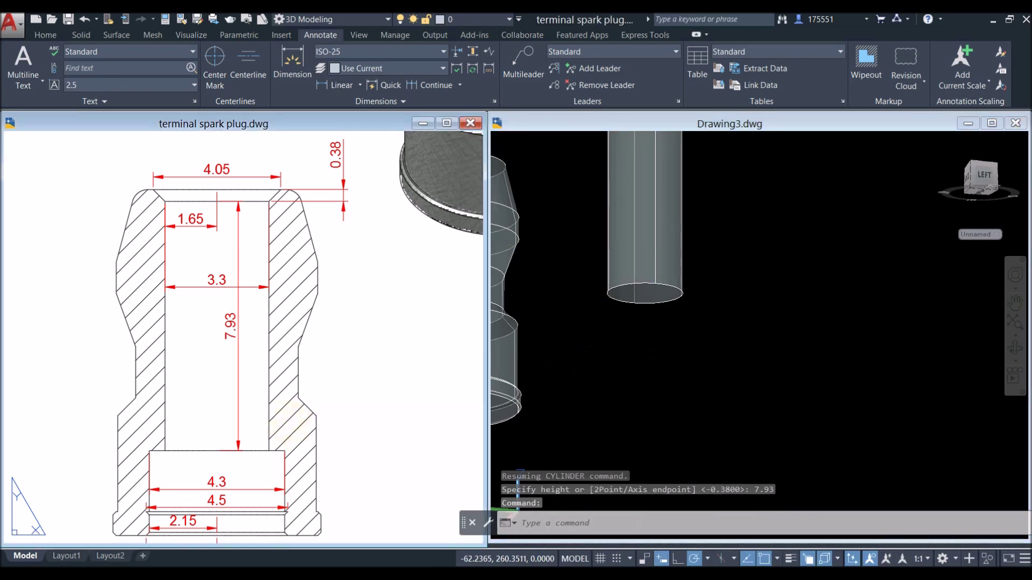
pyautogui.scroll(-2, 301, 349)
pyautogui.moveTo(301, 349); pyautogui.dragTo(308, 303, button='middle')
pyautogui.scroll(4, 271, 403)
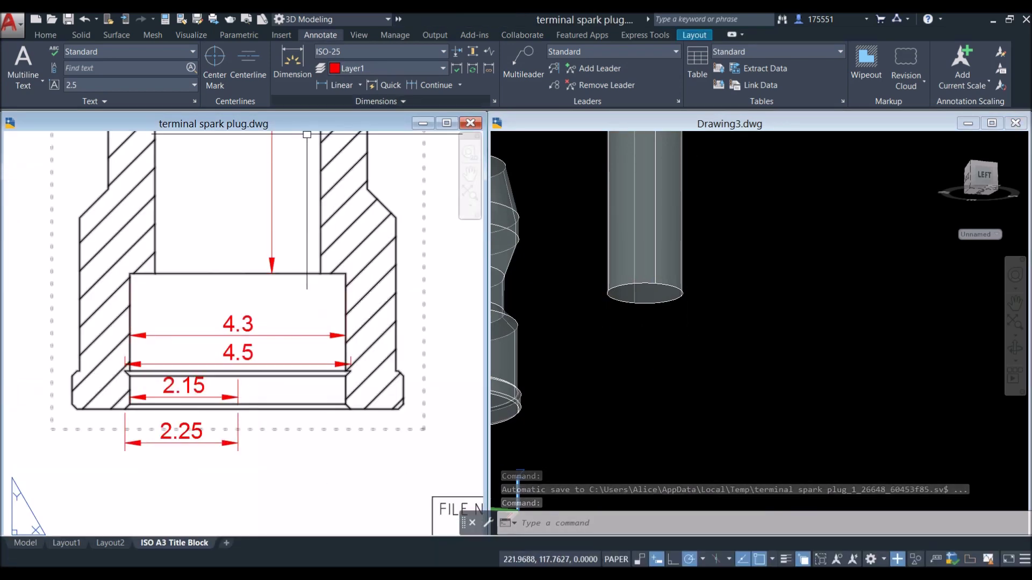
pyautogui.click(338, 84)
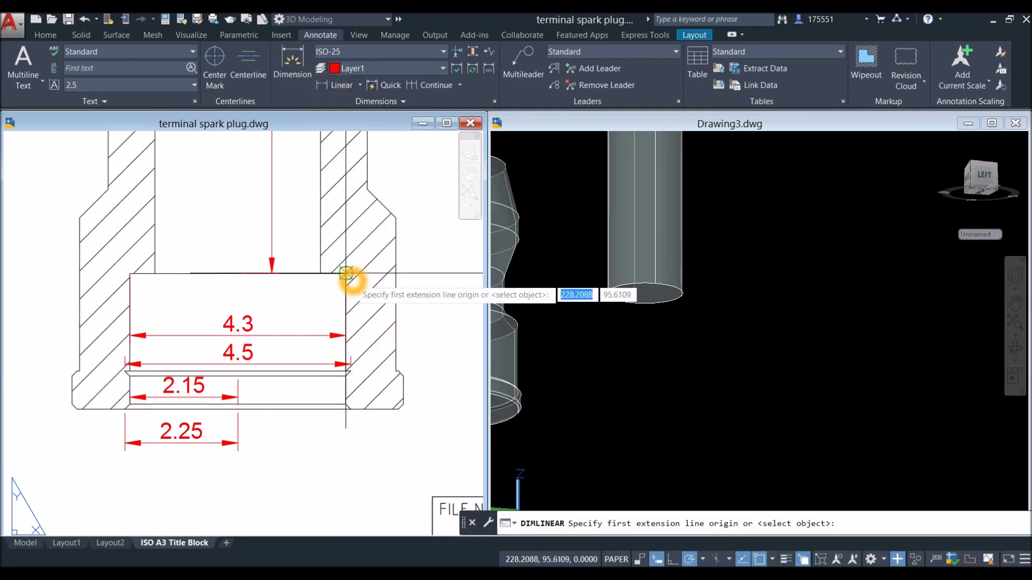
pyautogui.keyDown('shift'); pyautogui.rightClick(347, 273); pyautogui.keyUp('shift')
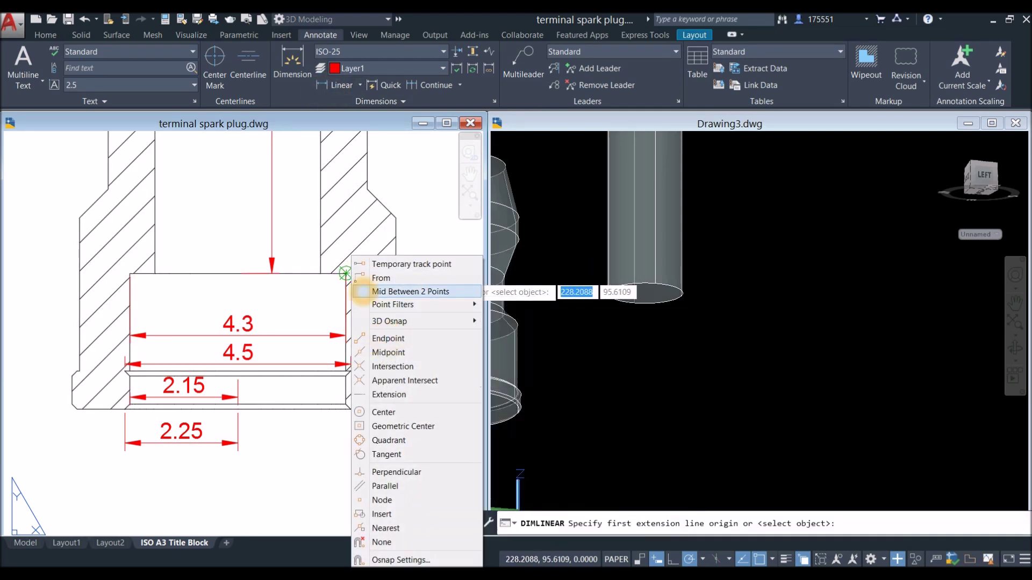
pyautogui.click(388, 338)
pyautogui.click(346, 273)
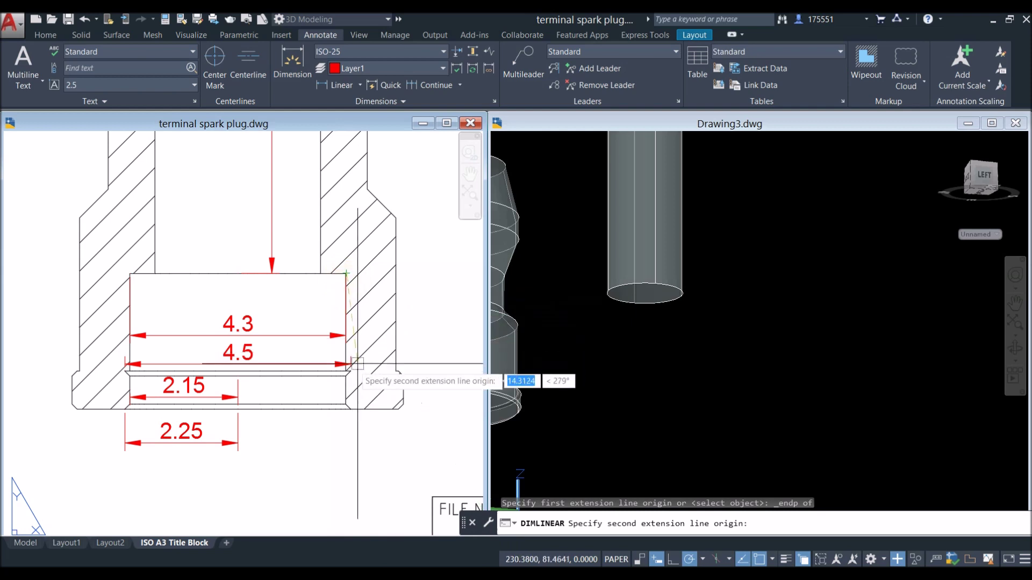
pyautogui.scroll(6, 347, 369)
pyautogui.click(414, 367)
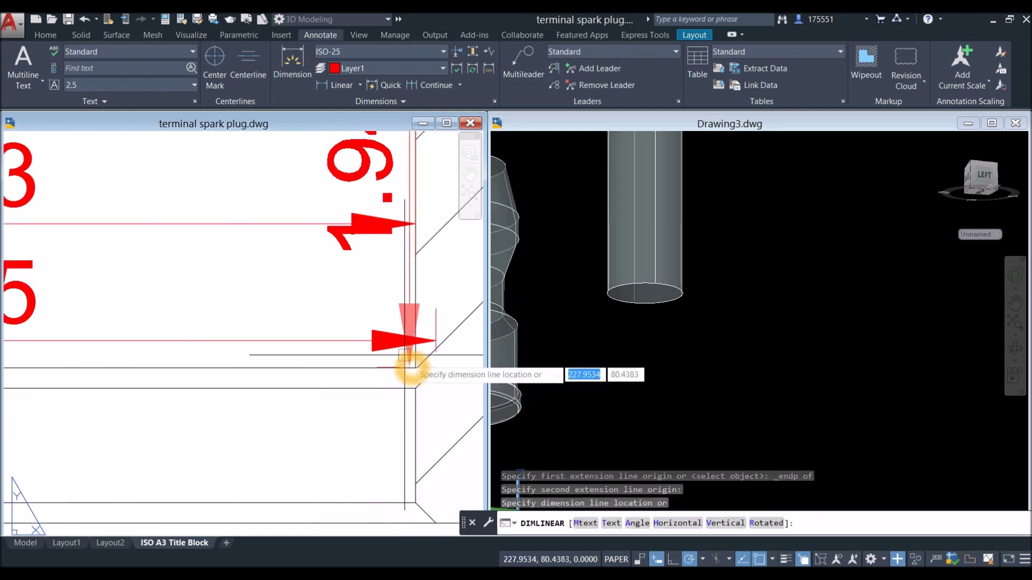
pyautogui.scroll(-5, 410, 364)
pyautogui.moveTo(396, 350); pyautogui.dragTo(208, 303, button='middle')
pyautogui.click(357, 322)
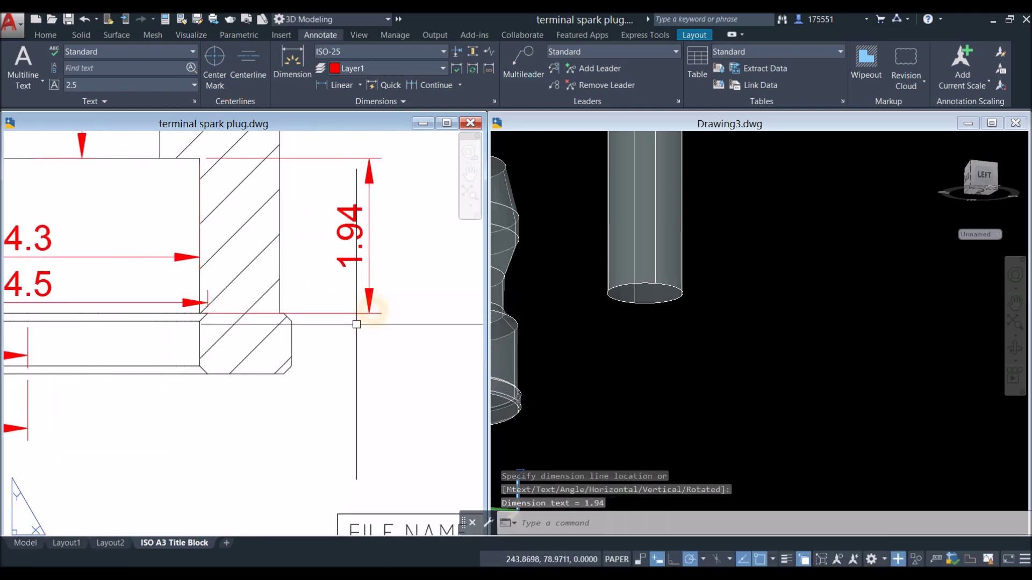
# Step: Add a cylinder of diameter 4.3 and height 1.94 below the 7.93 high cylinder, centred on its lower face
pyautogui.scroll(-4, 335, 347)
pyautogui.moveTo(341, 350); pyautogui.dragTo(358, 364, button='middle')
pyautogui.click(652, 359)
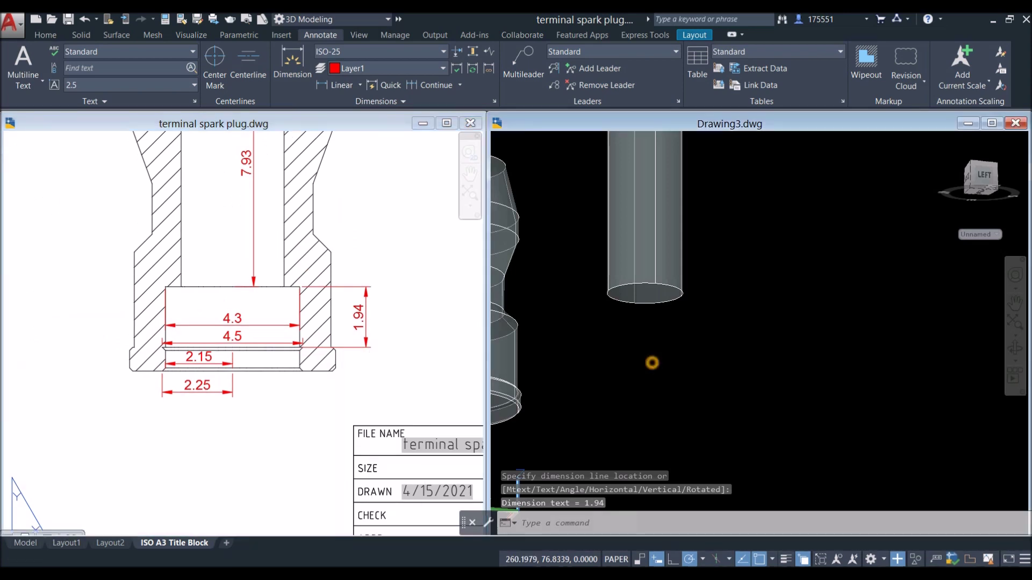
pyautogui.write('cYL')
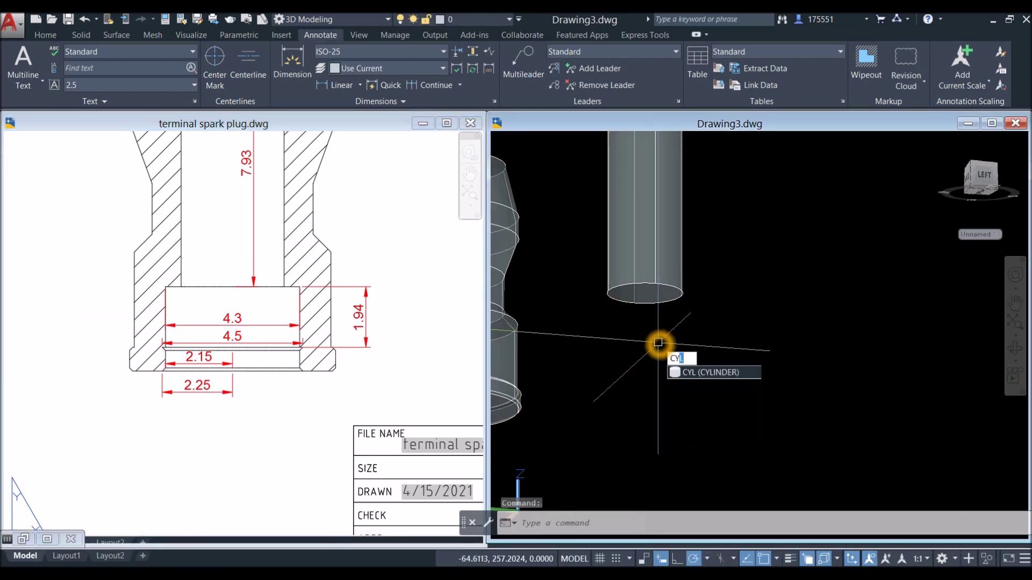
pyautogui.press('Return')
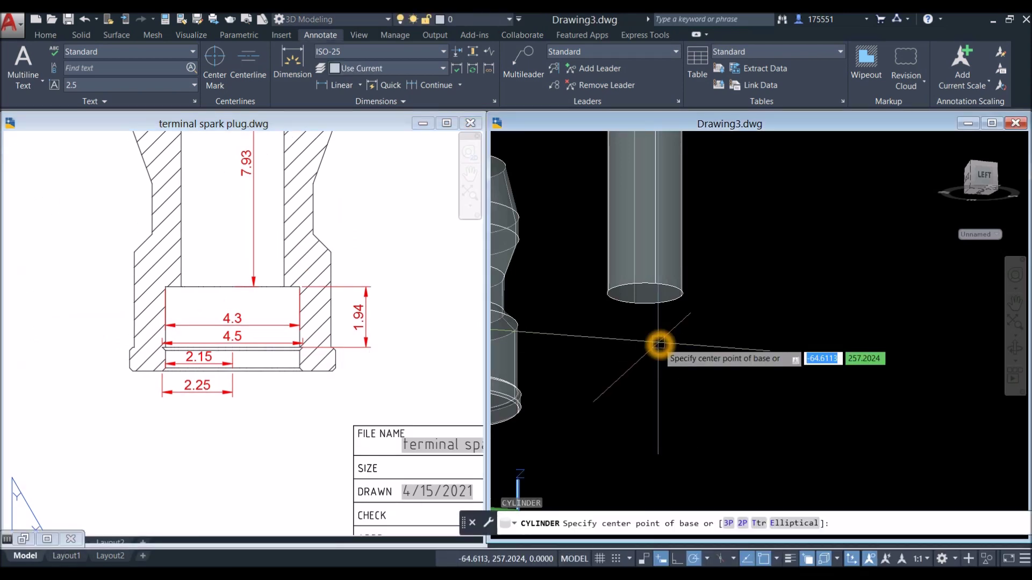
pyautogui.click(648, 297)
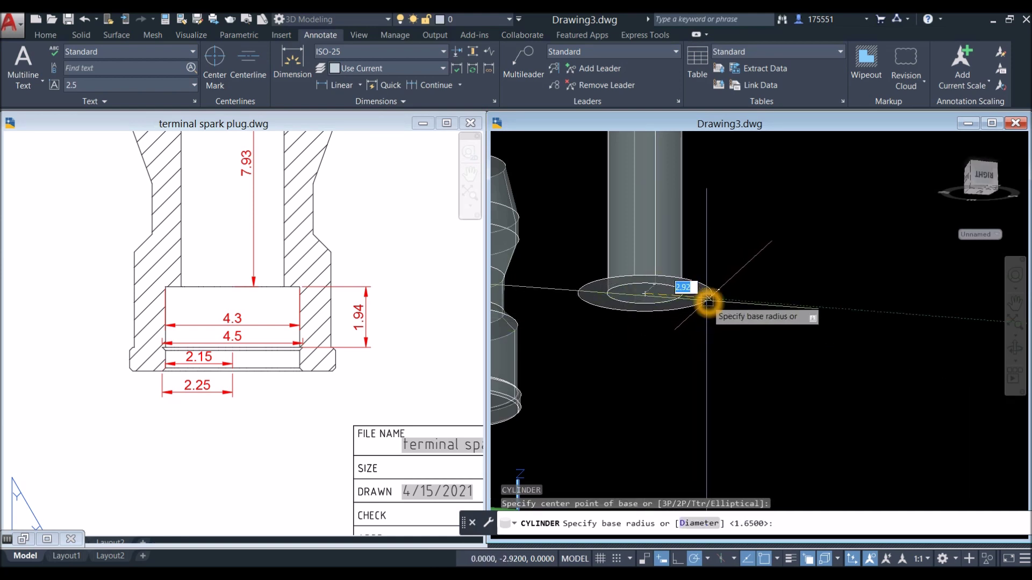
pyautogui.press('Return')
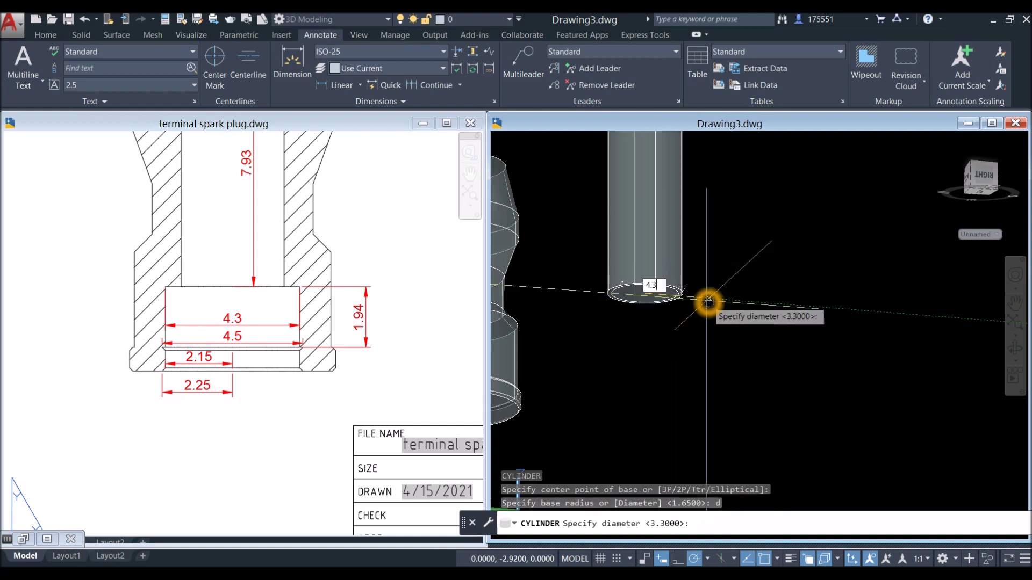
pyautogui.write('4.3')
pyautogui.press('Return')
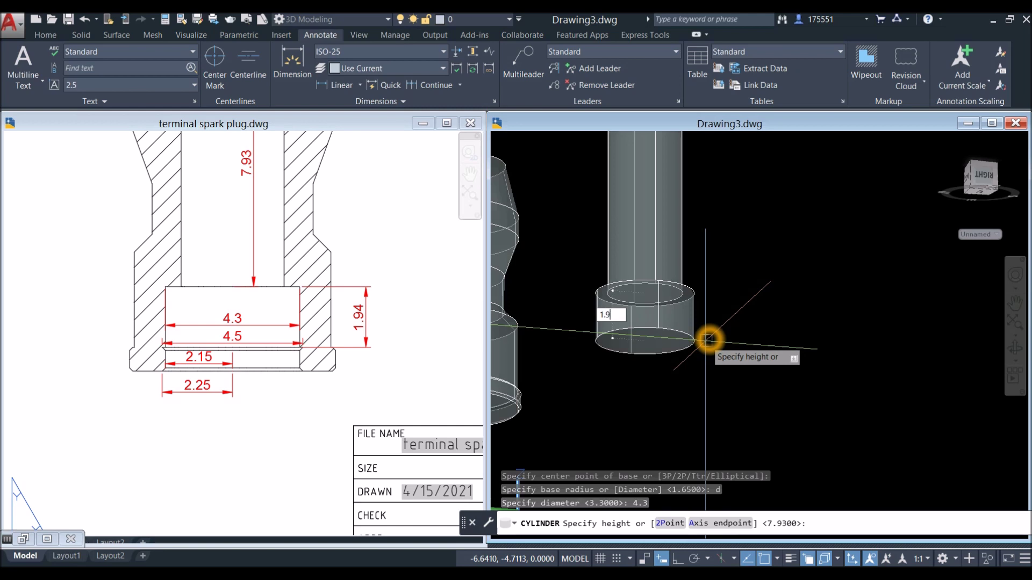
pyautogui.press('Return')
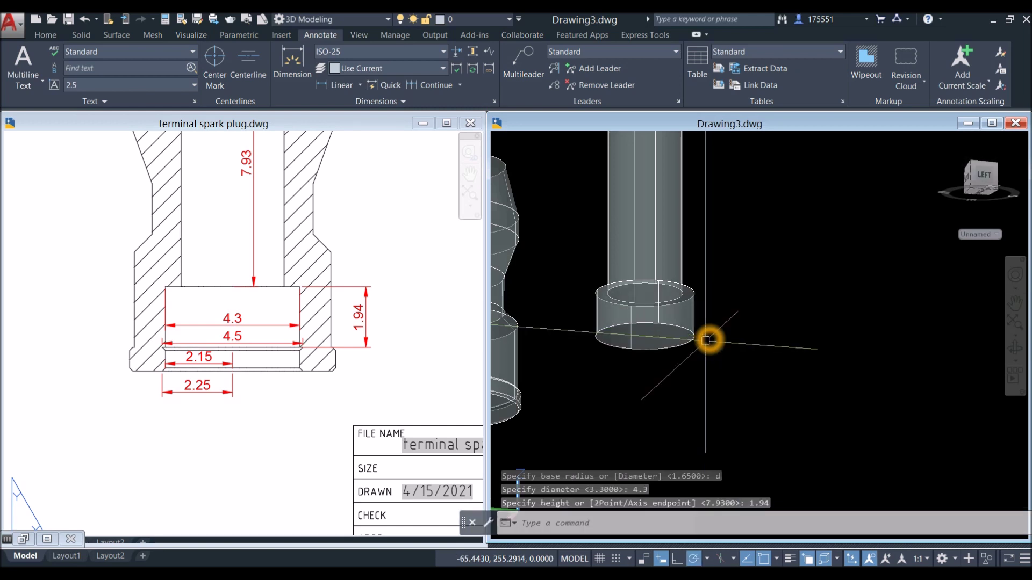
# Step: Add a vertical linear dimension in the section view for the height of the 4.5 chamfer below the 4.3 counterbore
pyautogui.click(250, 357)
pyautogui.scroll(4, 307, 357)
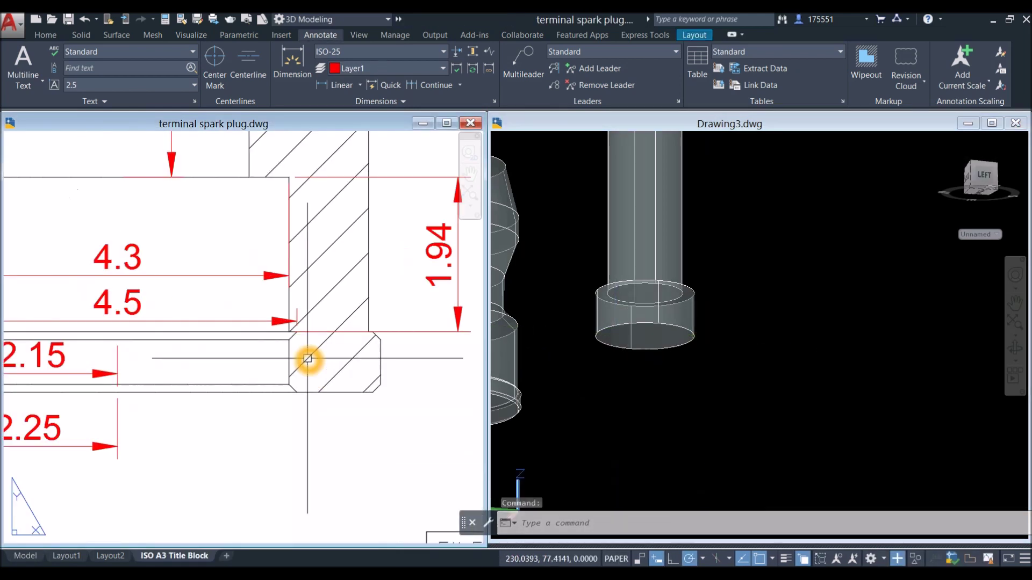
pyautogui.scroll(-2, 294, 340)
pyautogui.moveTo(292, 338); pyautogui.dragTo(299, 339, button='middle')
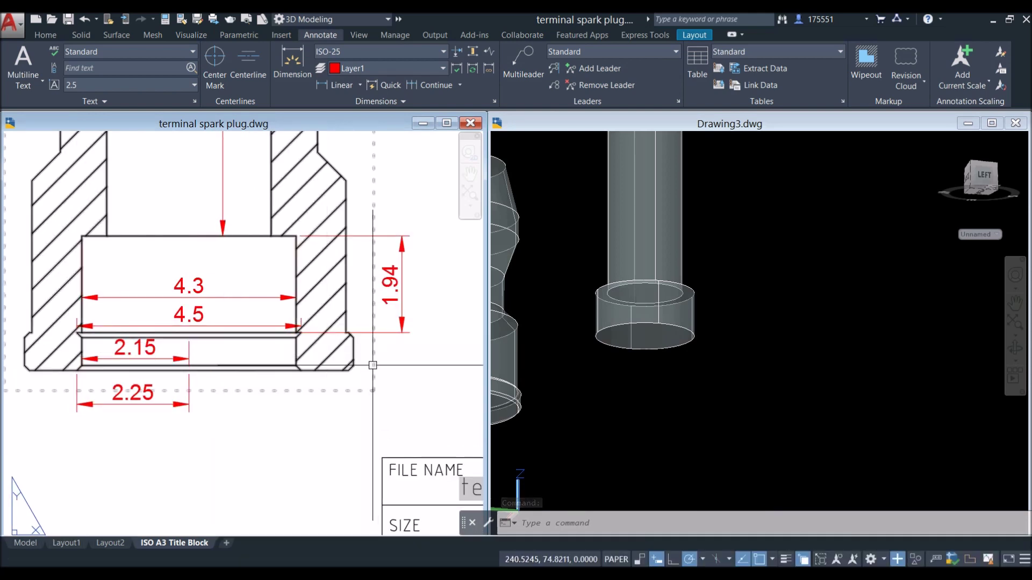
pyautogui.click(685, 407)
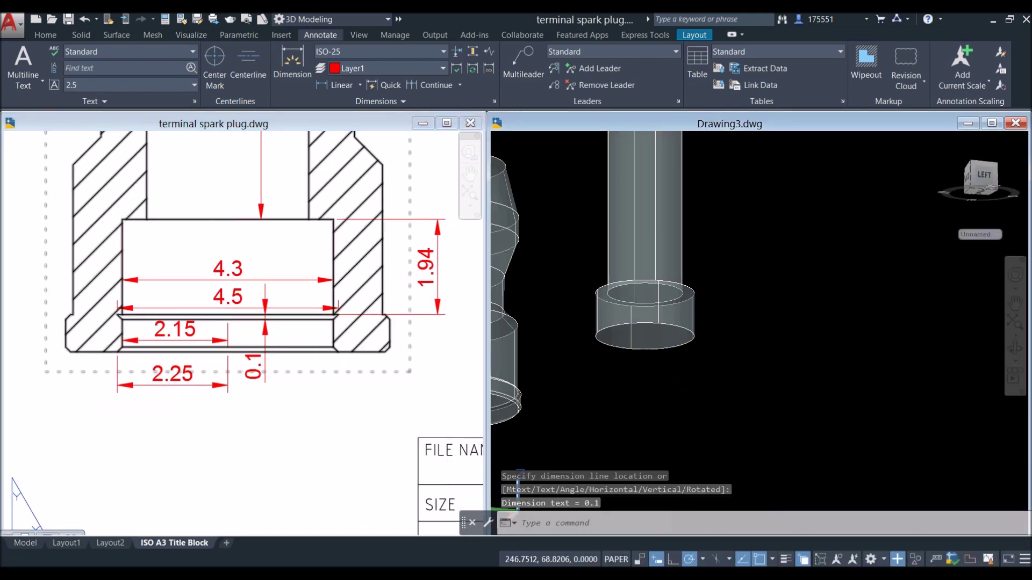
# Step: Add a frustum below the 1.94 high cylinder, centred on its lower face, with base diameter 4.5, top radius 2.15 and height 0.1
pyautogui.click(687, 379)
pyautogui.write('cone')
pyautogui.press('Return')
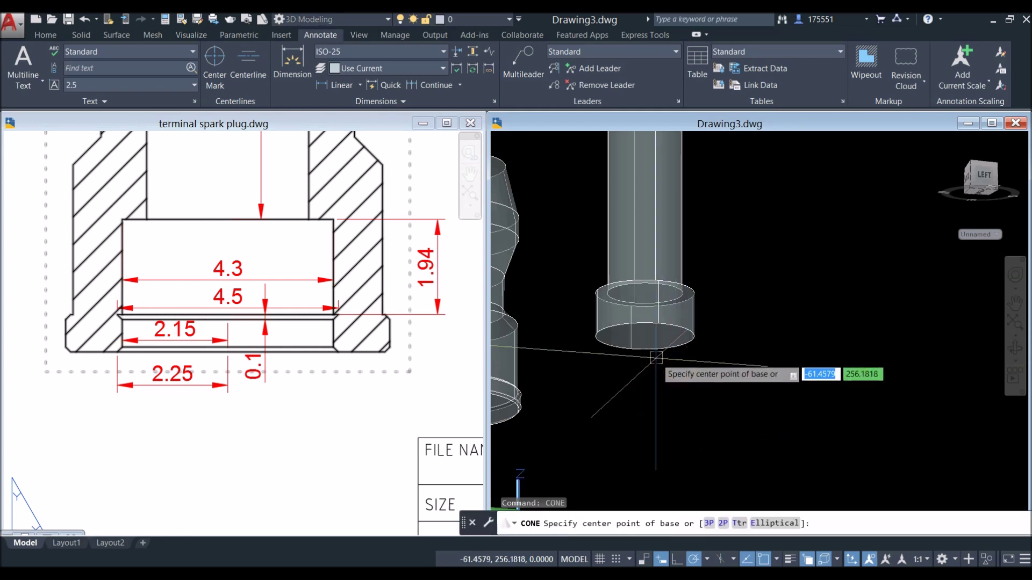
pyautogui.click(651, 344)
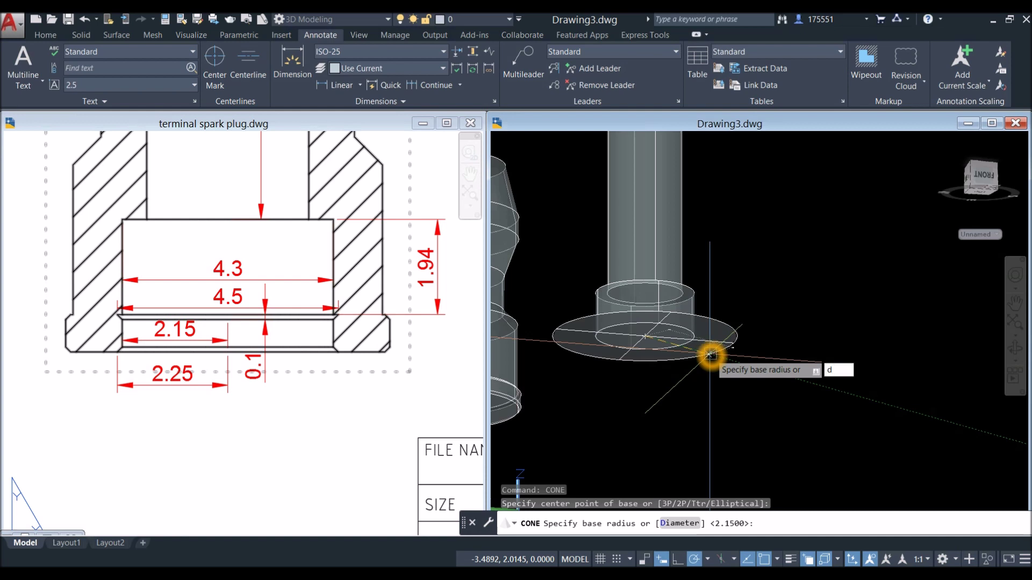
pyautogui.write('d')
pyautogui.press('Return')
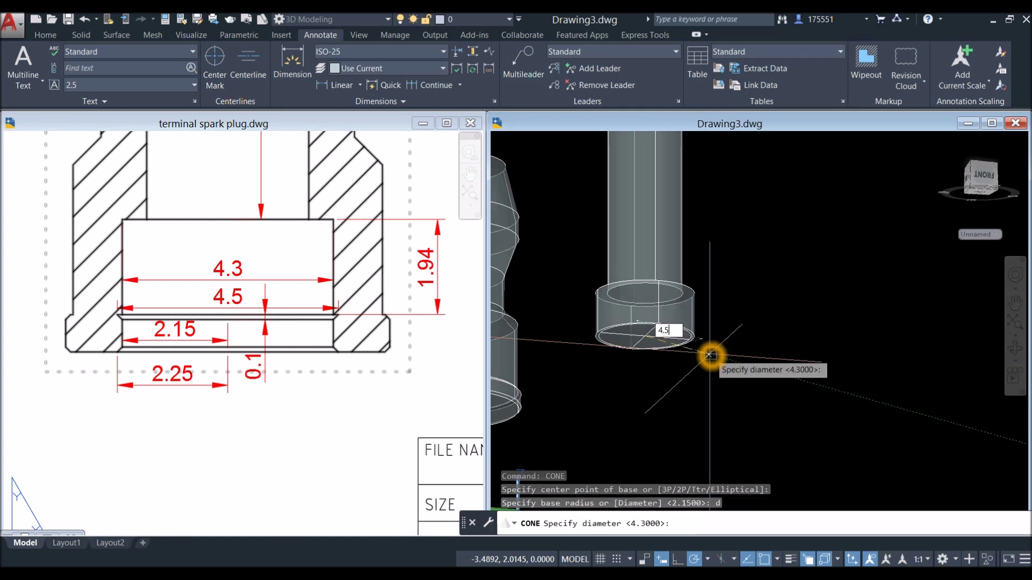
pyautogui.press('Return')
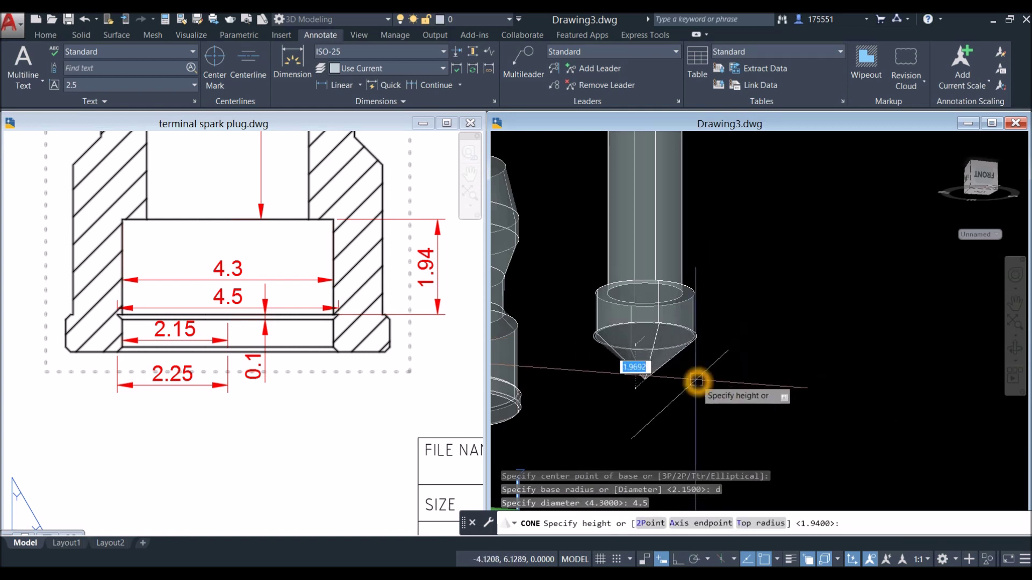
pyautogui.rightClick(697, 382)
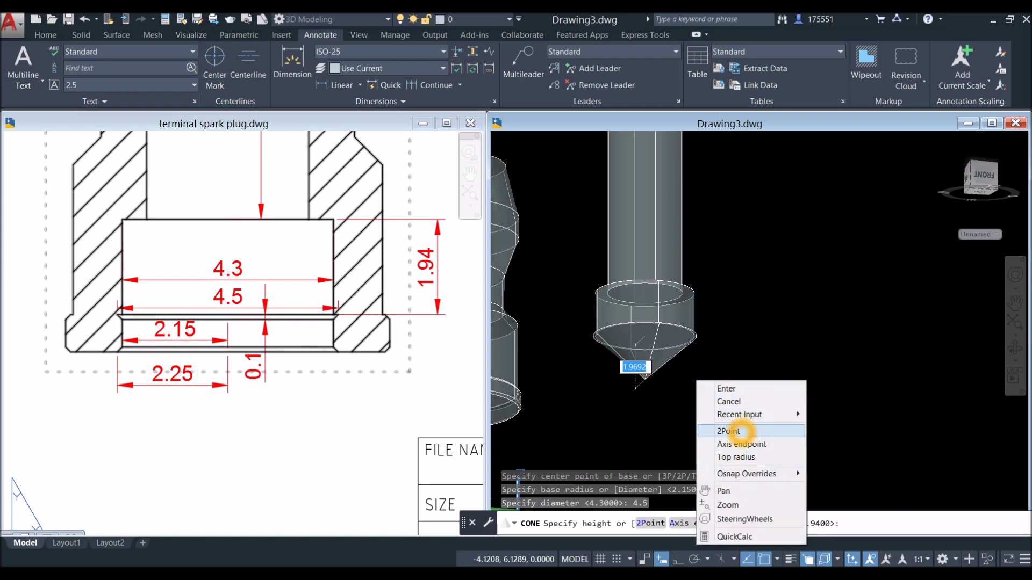
pyautogui.click(736, 457)
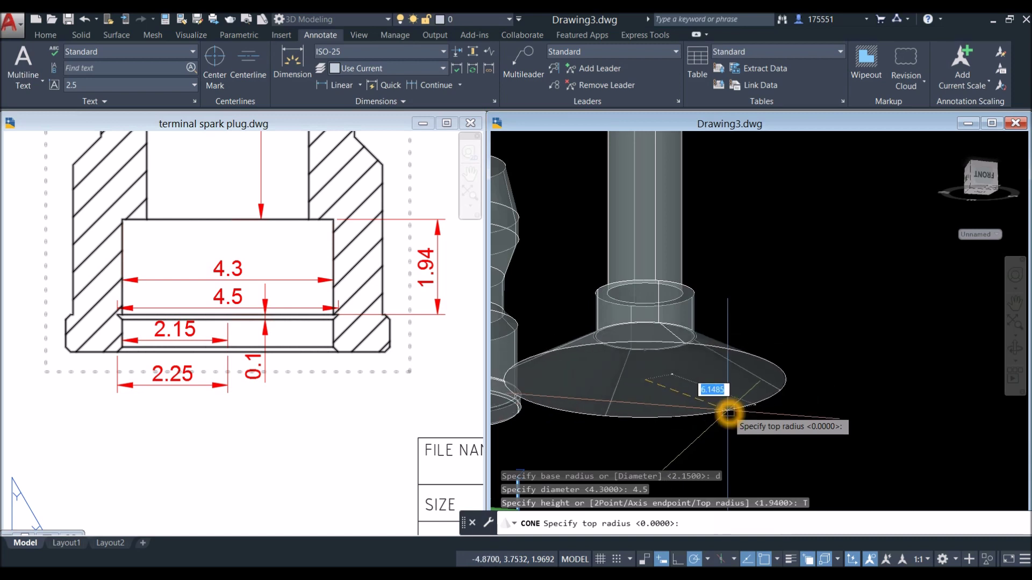
pyautogui.press('Return')
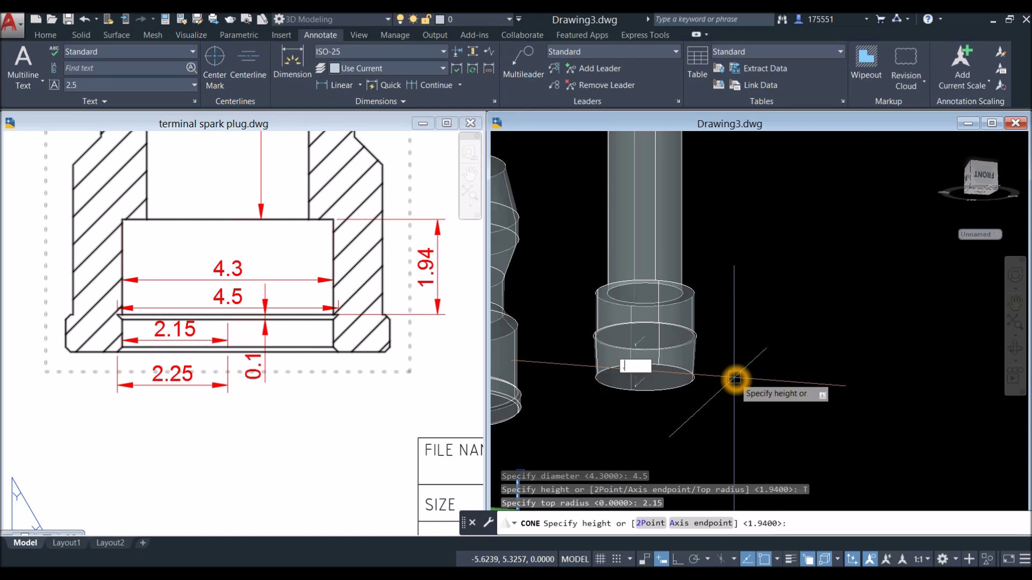
pyautogui.press('Return')
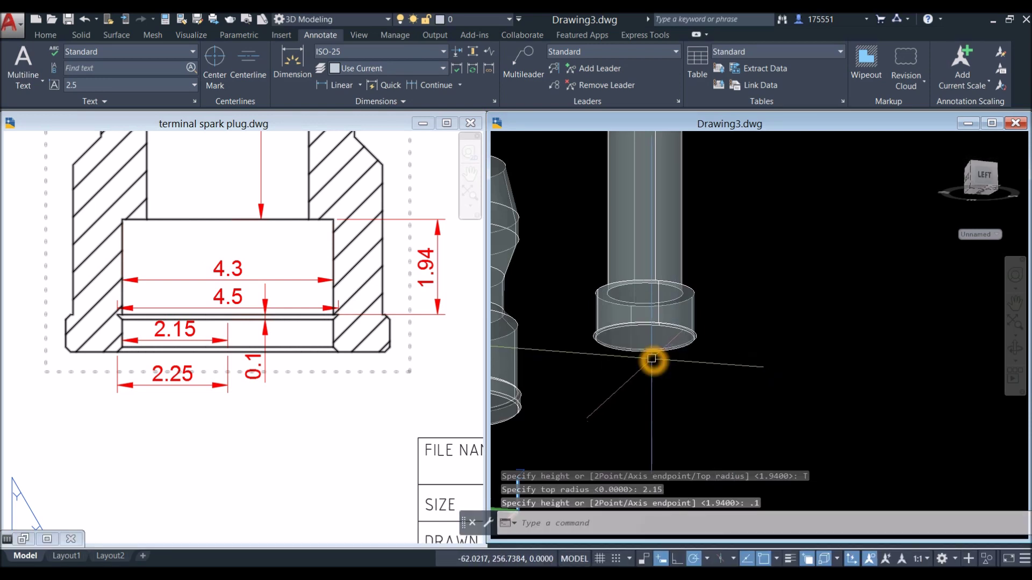
# Step: Add a vertical linear dimension outside the section view for the short straight bore between the two 4.5 chamfers
pyautogui.keyDown('shift'); pyautogui.moveTo(652, 359); pyautogui.dragTo(622, 292, button='middle'); pyautogui.keyUp('shift')
pyautogui.scroll(5, 606, 332)
pyautogui.keyDown('shift'); pyautogui.moveTo(606, 333); pyautogui.dragTo(603, 285, button='middle'); pyautogui.keyUp('shift')
pyautogui.scroll(-3, 607, 317)
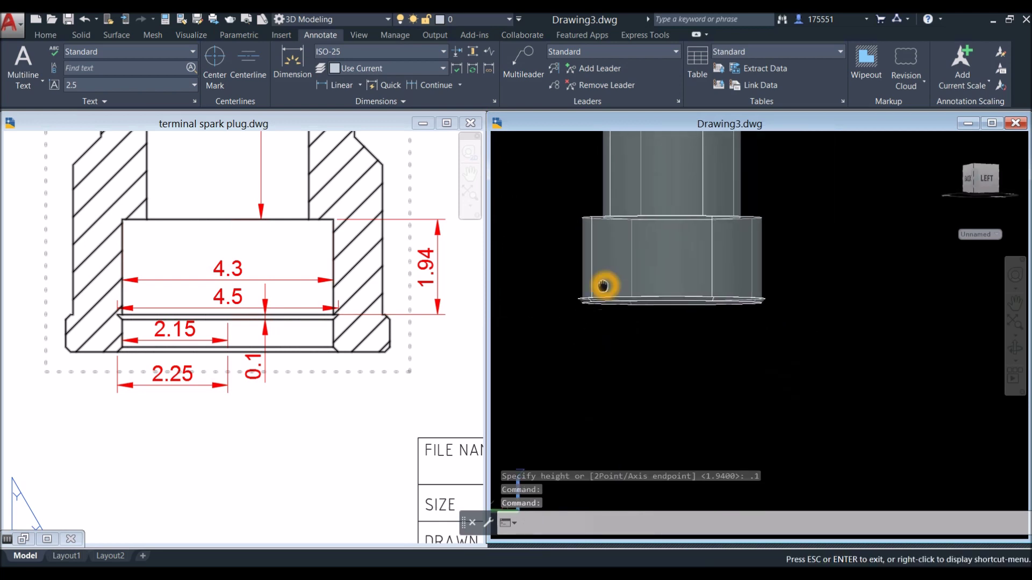
pyautogui.press('Escape')
# Step: Add a 0.56 high cylinder below the 0.1 high frustum, centred on its lower face and matching its lower edge radius
pyautogui.keyDown('shift'); pyautogui.moveTo(640, 353); pyautogui.dragTo(678, 364, button='middle'); pyautogui.keyUp('shift')
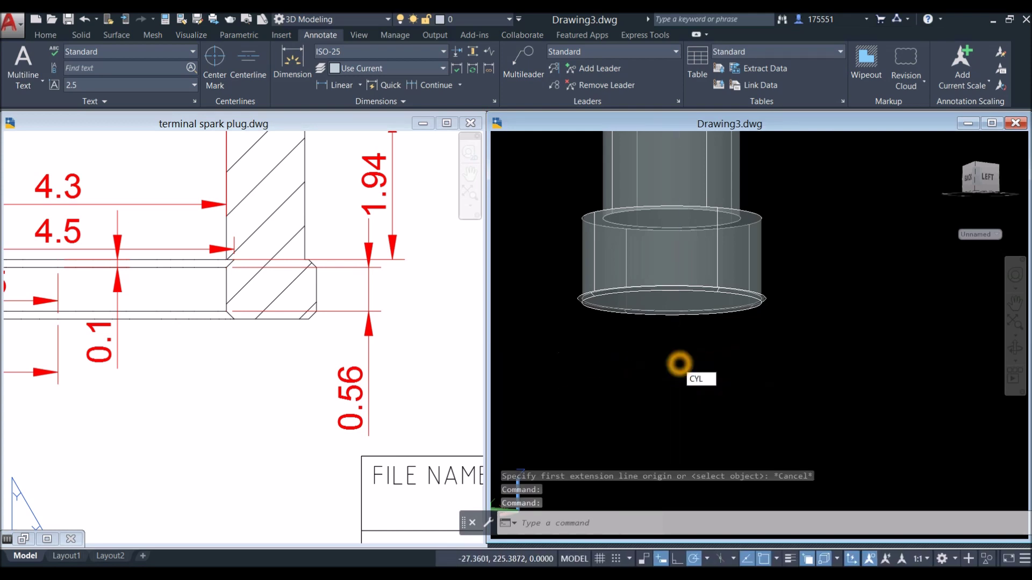
pyautogui.press('Return')
pyautogui.scroll(3, 670, 310)
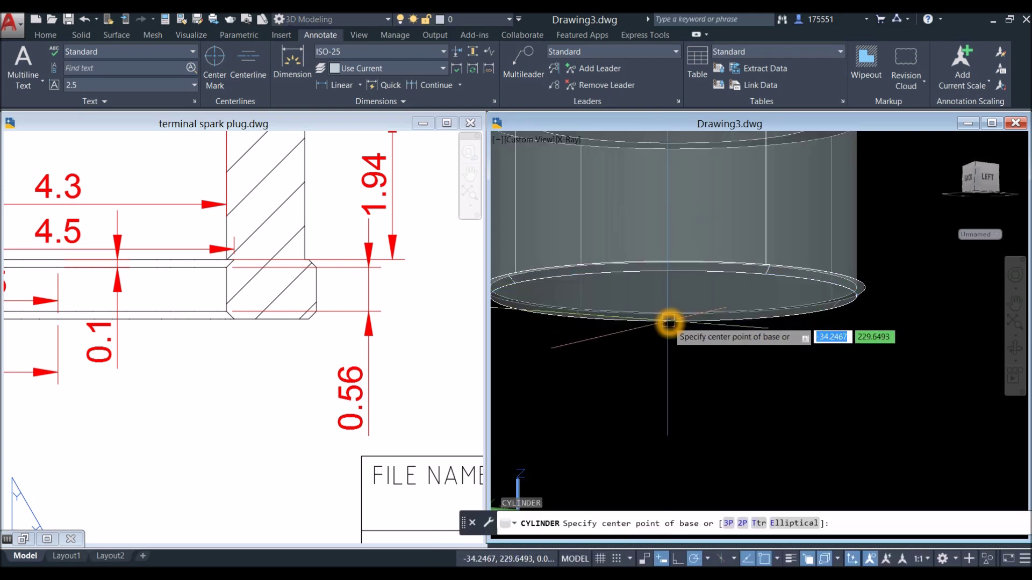
pyautogui.click(669, 323)
pyautogui.moveTo(572, 314); pyautogui.dragTo(618, 300, button='middle')
pyautogui.click(555, 292)
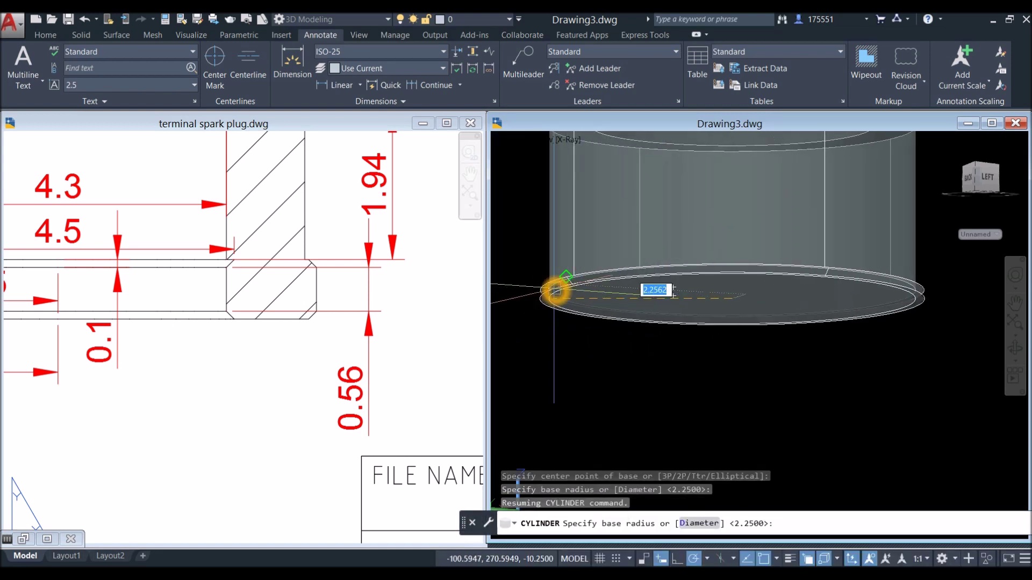
pyautogui.click(561, 291)
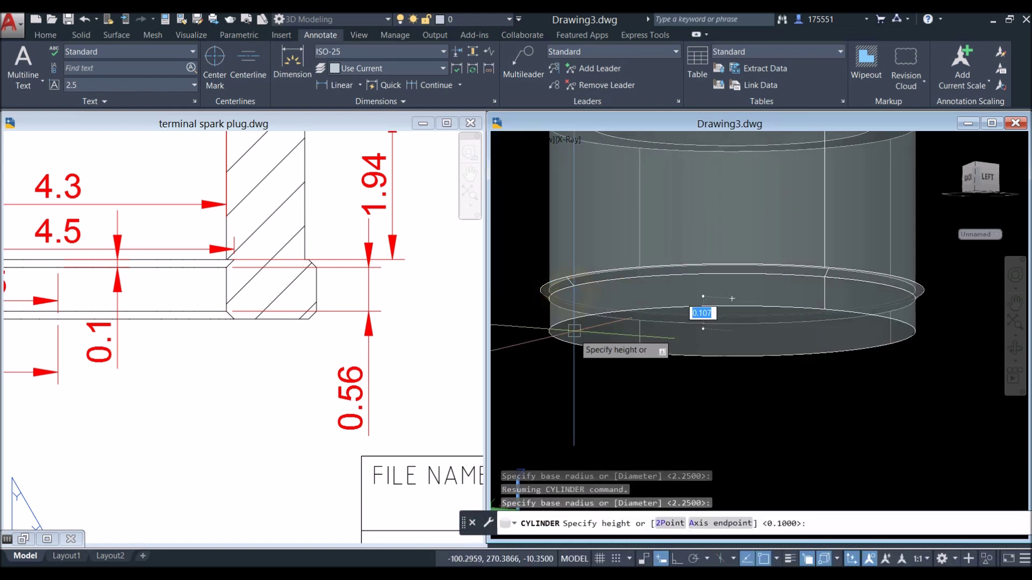
pyautogui.scroll(-2, 575, 358)
pyautogui.keyDown('shift'); pyautogui.moveTo(565, 346); pyautogui.dragTo(572, 366, button='middle'); pyautogui.keyUp('shift')
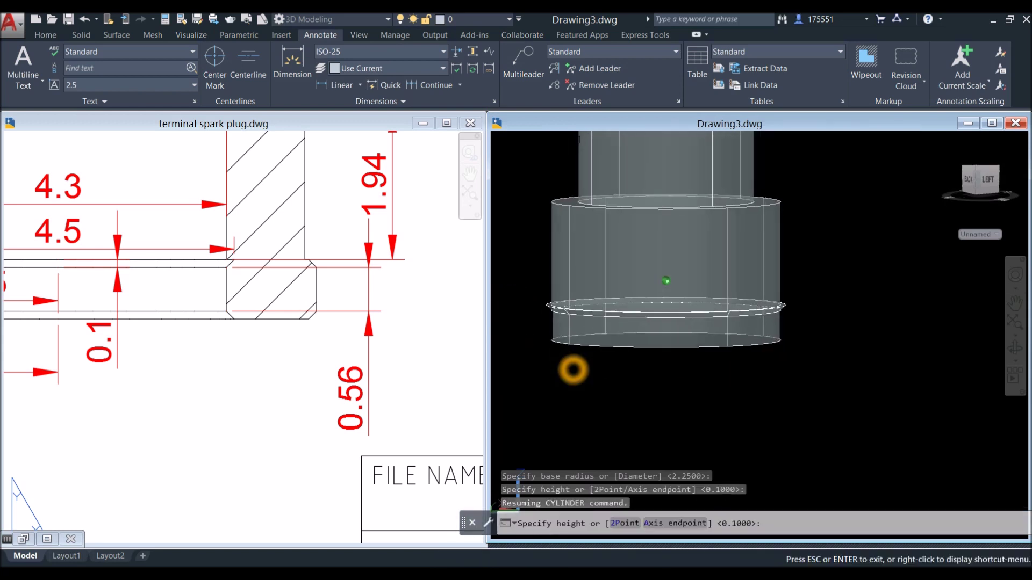
pyautogui.scroll(-2, 573, 360)
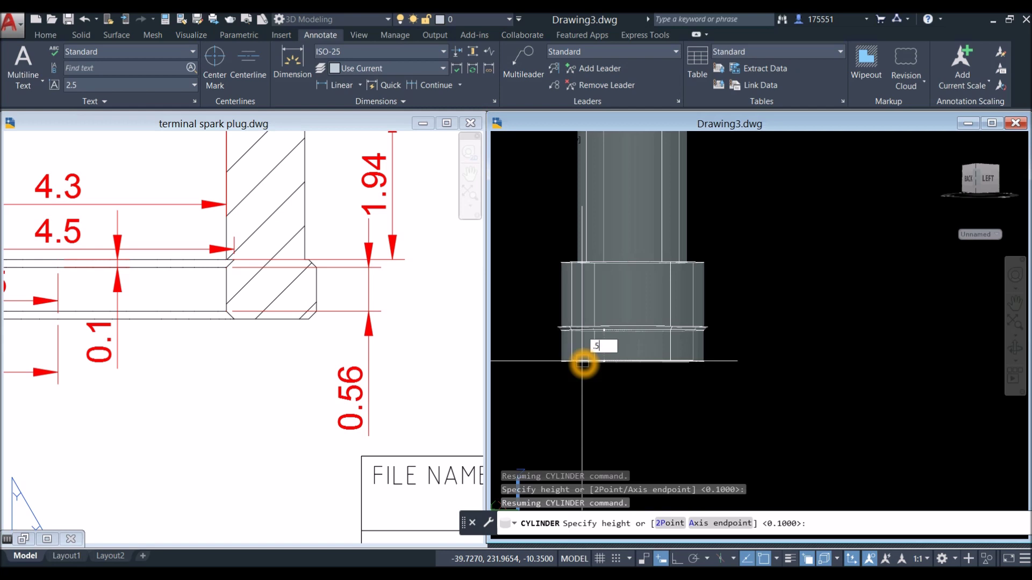
pyautogui.press('Return')
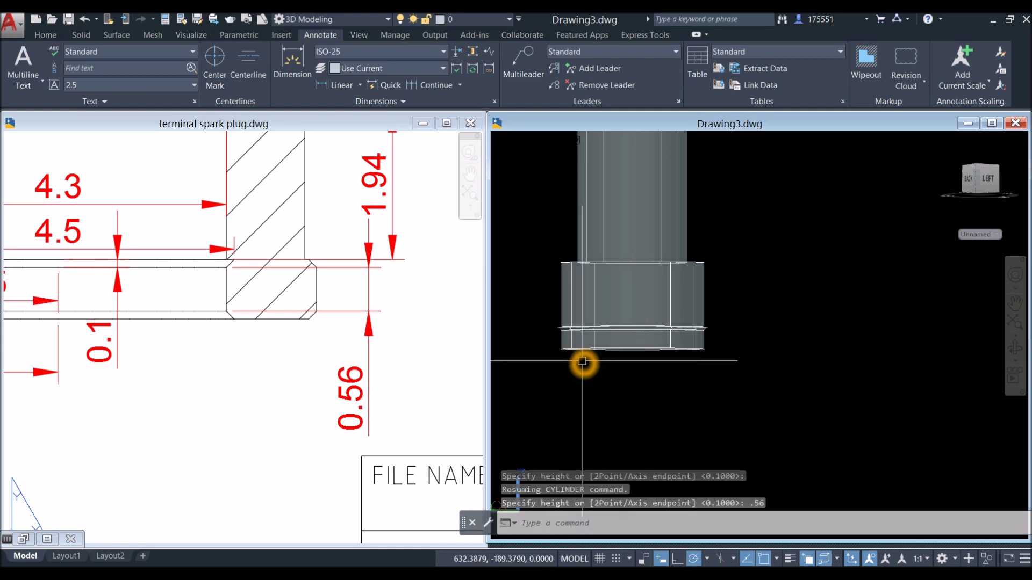
pyautogui.moveTo(582, 361); pyautogui.dragTo(582, 364, button='middle')
# Step: Start a cone centred on the lower face of the 0.56 high cylinder, with its base radius matching that face's edge
pyautogui.click(203, 369)
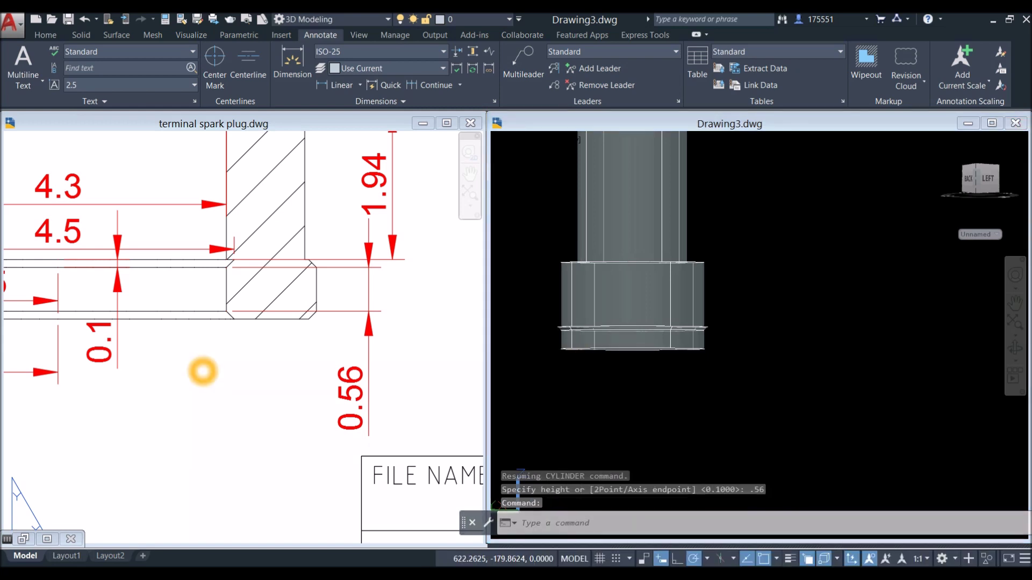
pyautogui.scroll(-2, 227, 347)
pyautogui.click(629, 357)
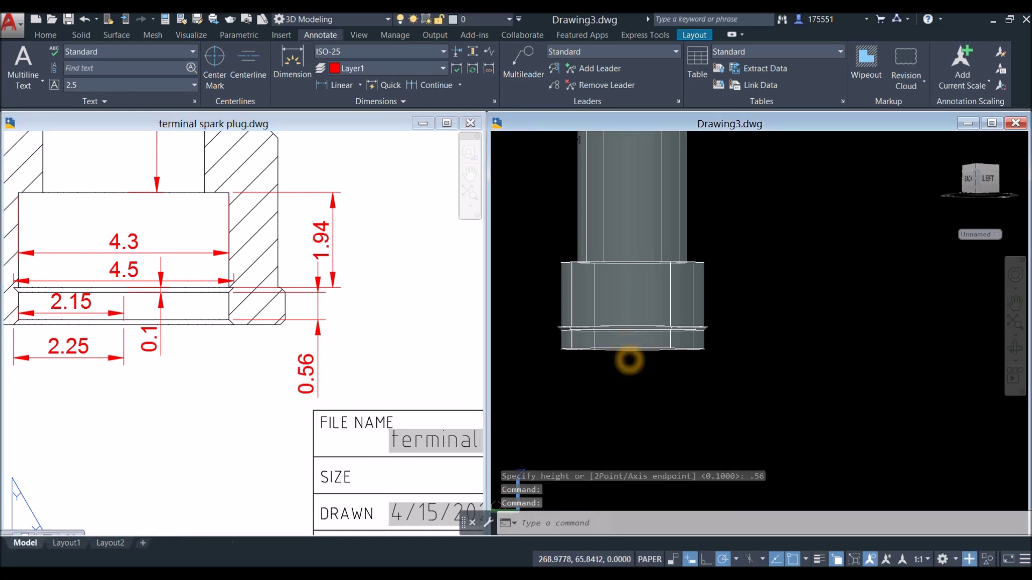
pyautogui.scroll(1, 624, 360)
pyautogui.click(214, 380)
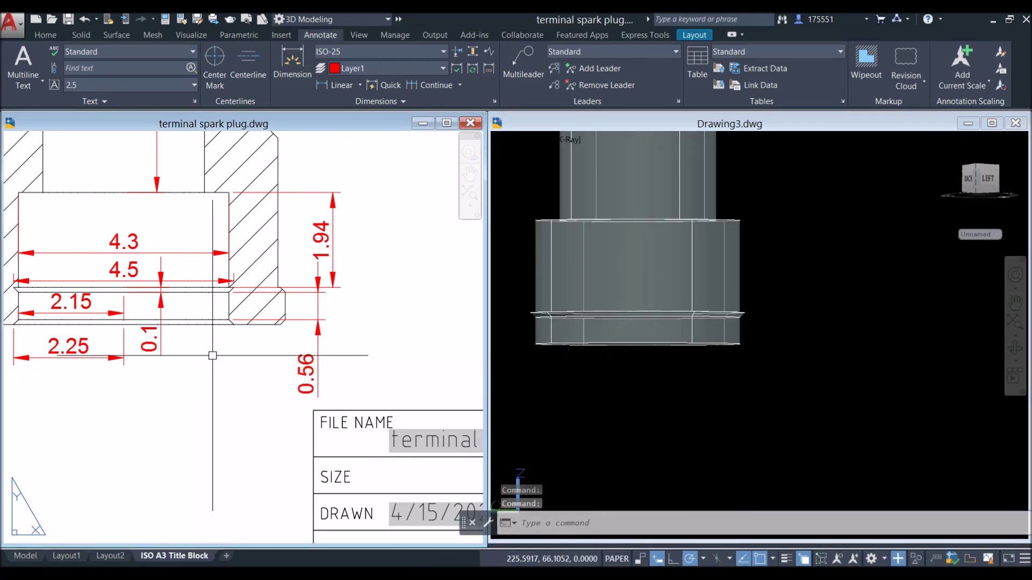
pyautogui.moveTo(215, 352); pyautogui.dragTo(266, 344, button='middle')
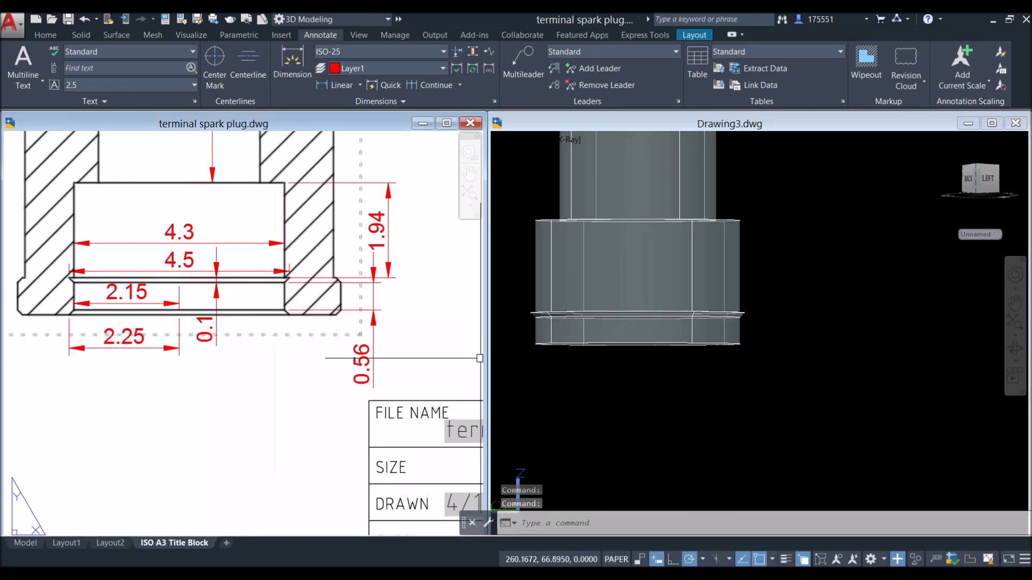
pyautogui.click(614, 368)
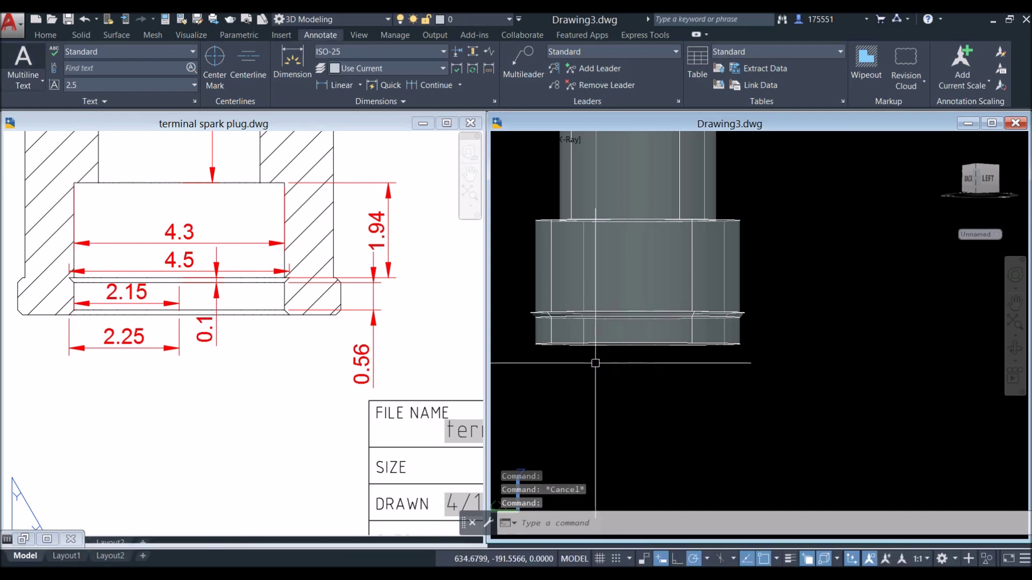
pyautogui.click(46, 35)
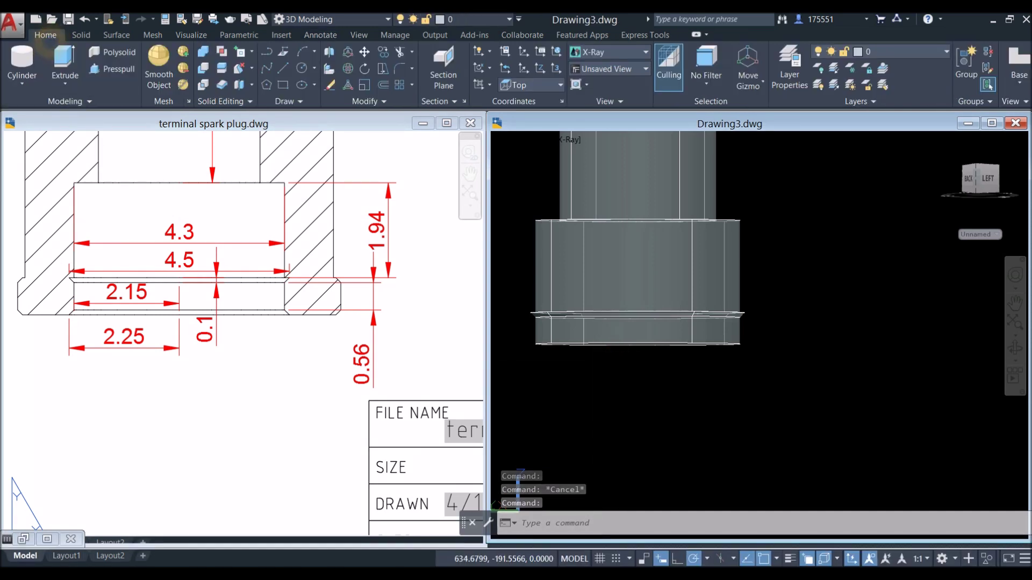
pyautogui.click(35, 90)
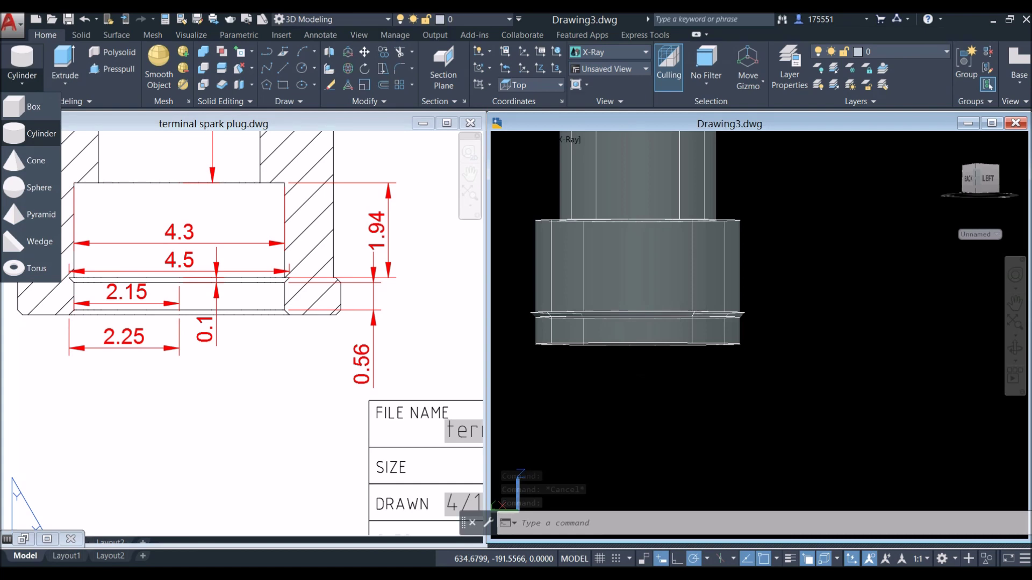
pyautogui.click(35, 157)
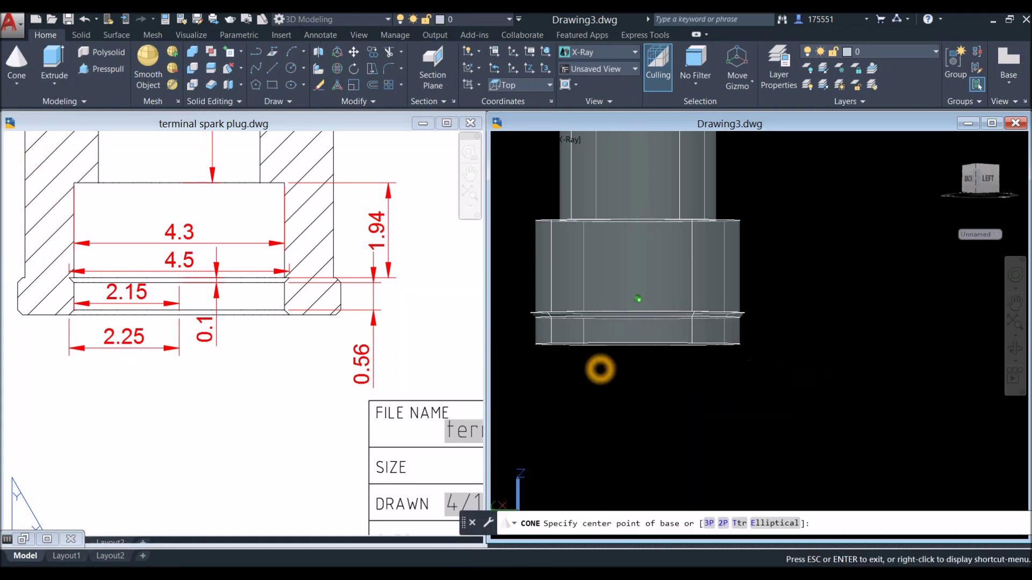
pyautogui.keyDown('shift'); pyautogui.moveTo(599, 368); pyautogui.dragTo(601, 376, button='middle'); pyautogui.keyUp('shift')
pyautogui.click(639, 347)
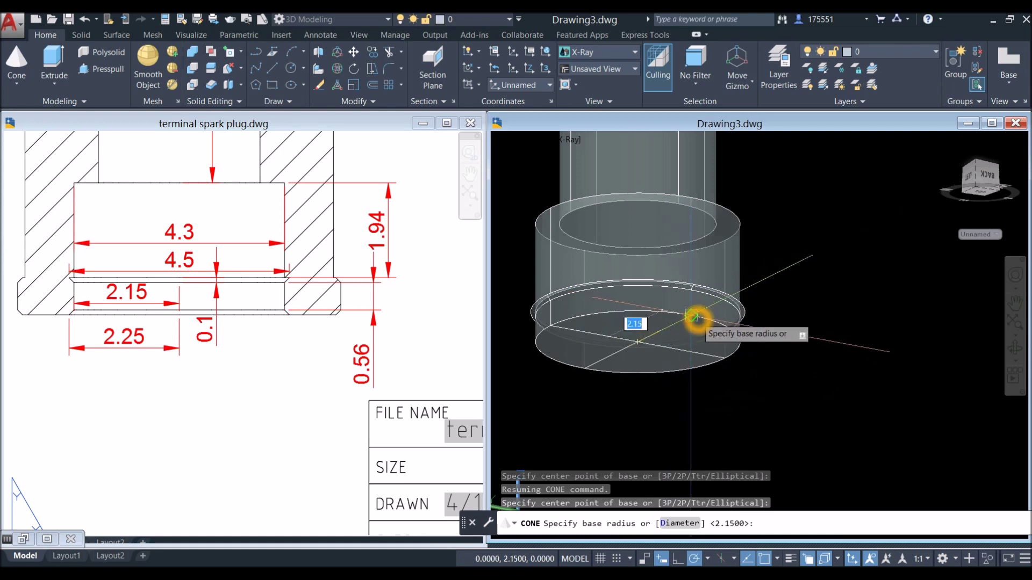
pyautogui.click(697, 320)
# Step: Turn the cone into a downward frustum with top radius 2.25 and height 0.1
pyautogui.keyDown('shift'); pyautogui.moveTo(670, 368); pyautogui.dragTo(676, 404, button='middle'); pyautogui.keyUp('shift')
pyautogui.rightClick(683, 396)
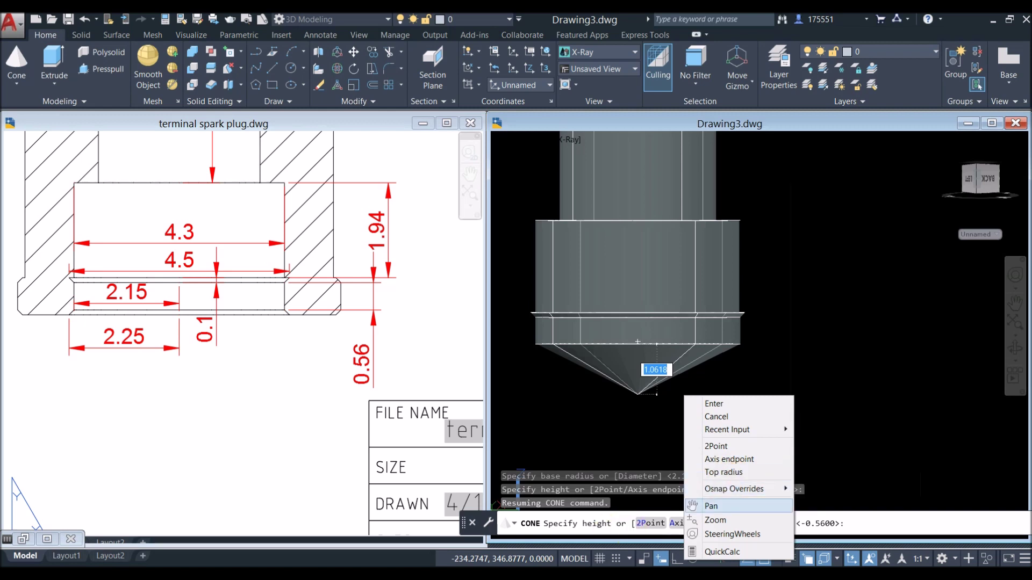
pyautogui.click(779, 372)
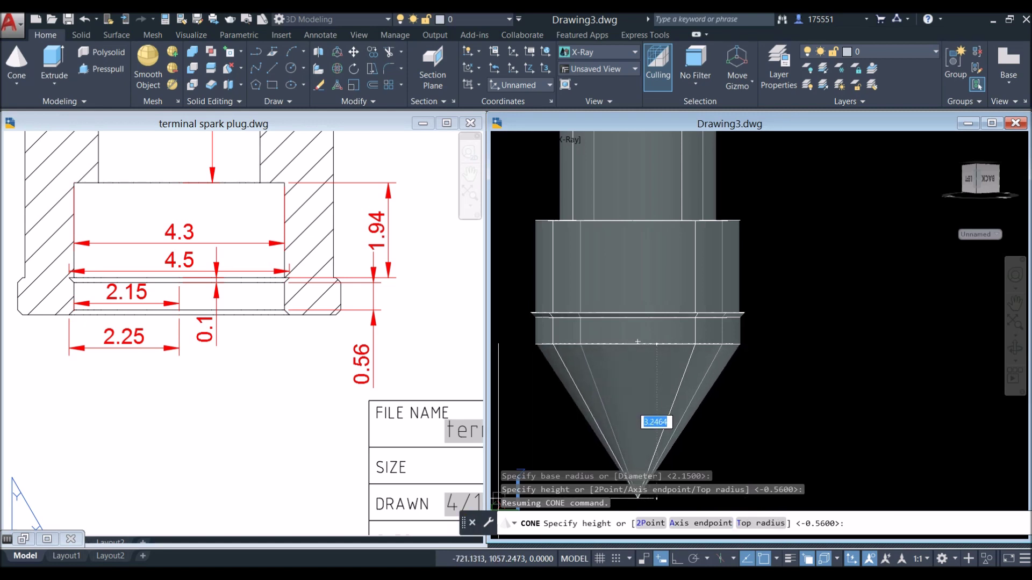
pyautogui.rightClick(783, 384)
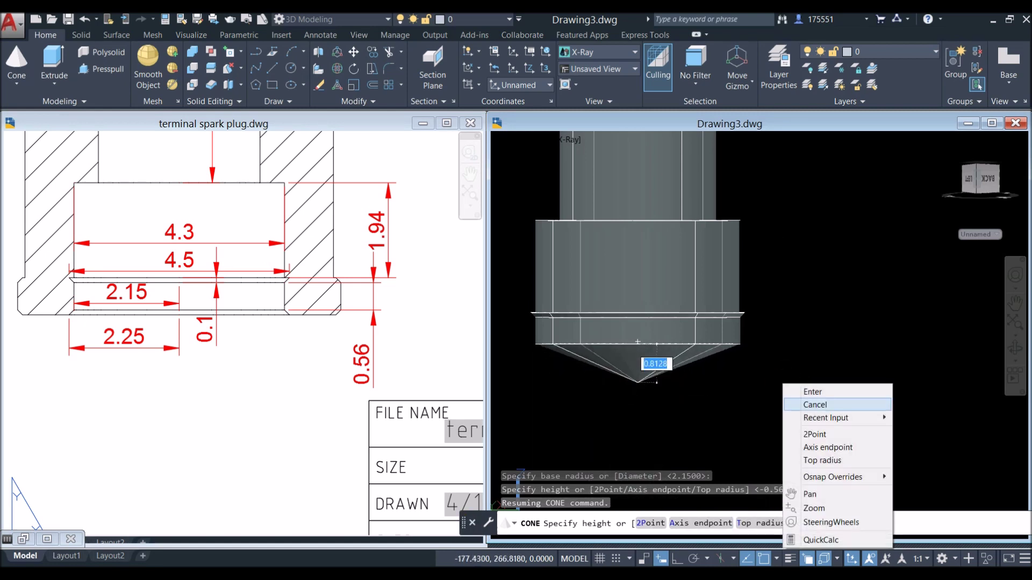
pyautogui.click(815, 460)
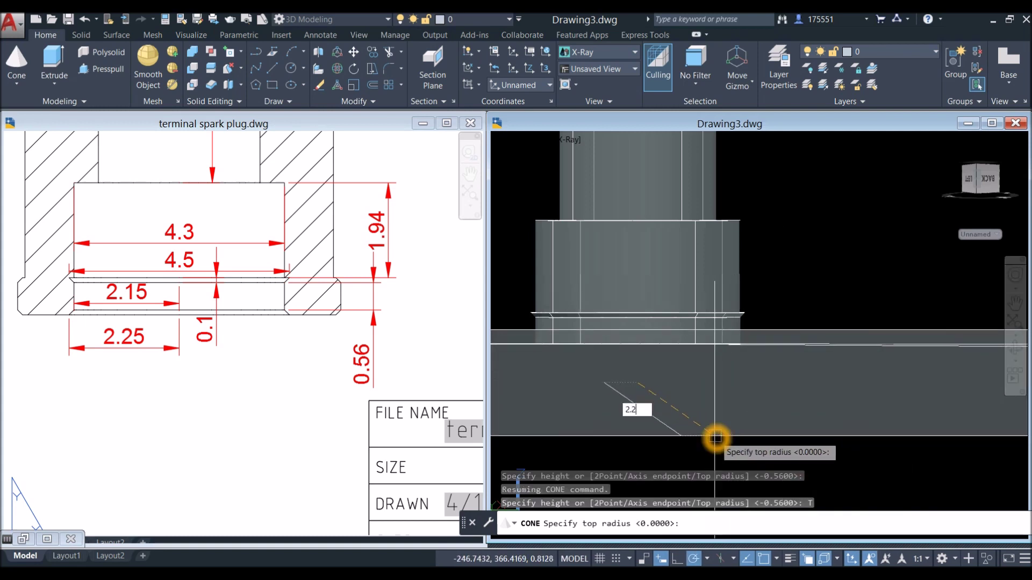
pyautogui.press('Return')
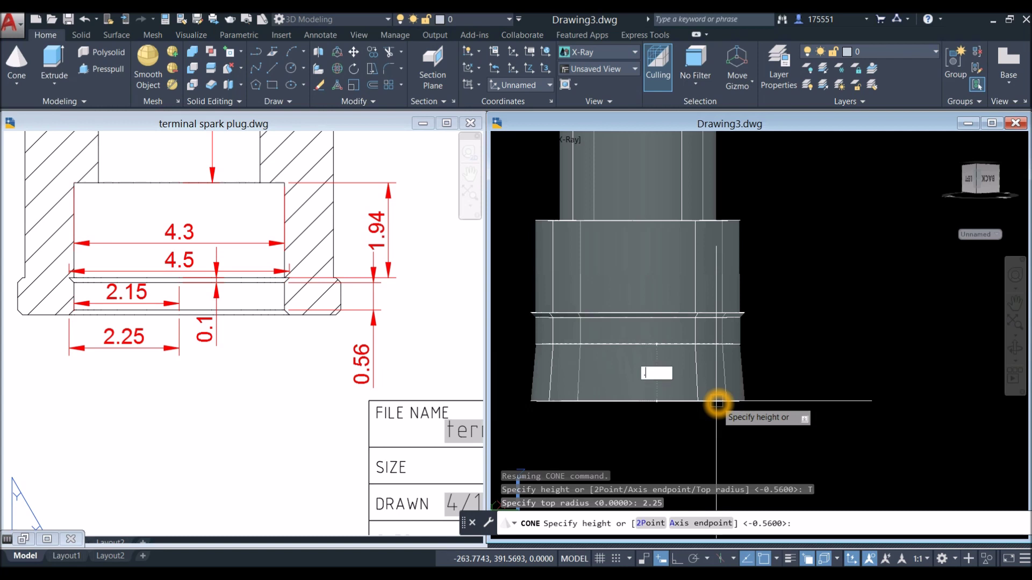
pyautogui.write('.1')
pyautogui.press('Return')
pyautogui.click(265, 373)
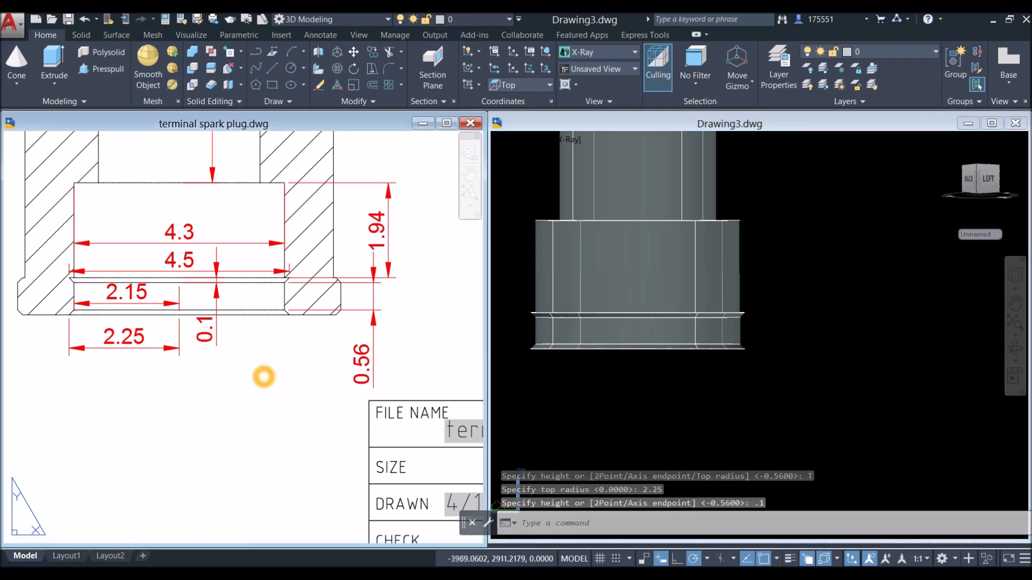
pyautogui.click(320, 34)
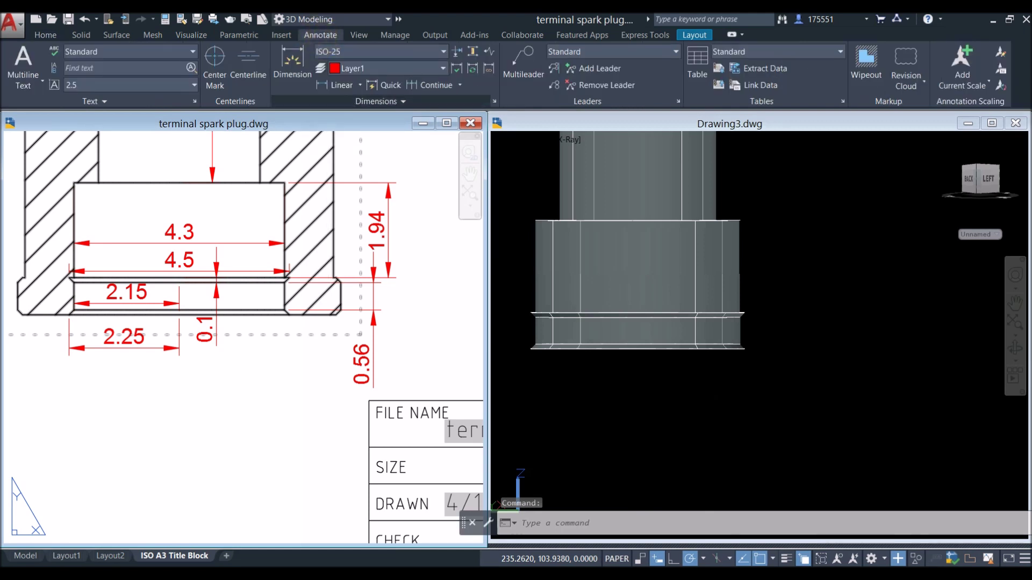
pyautogui.click(338, 85)
pyautogui.scroll(4, 258, 318)
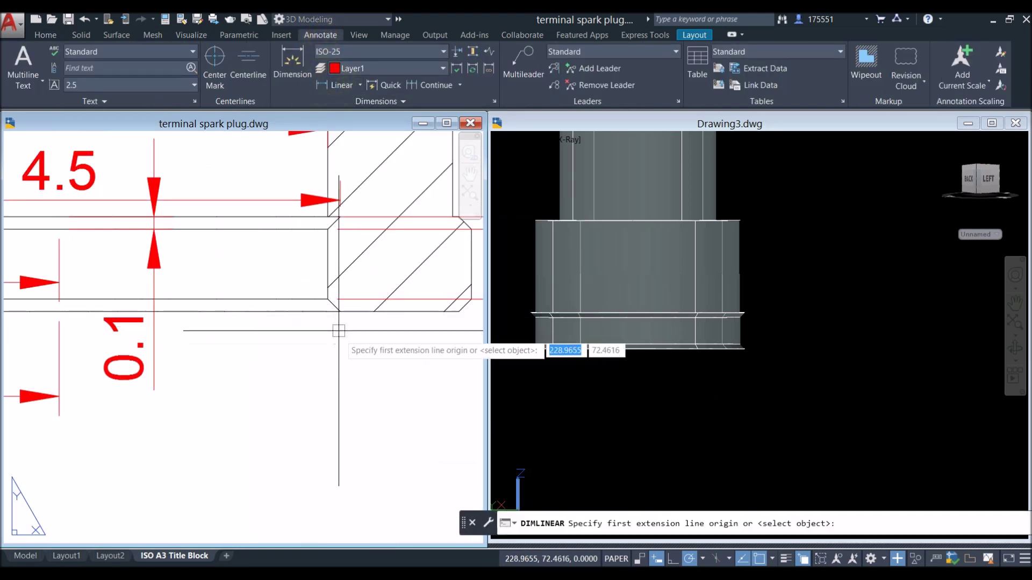
pyautogui.click(327, 302)
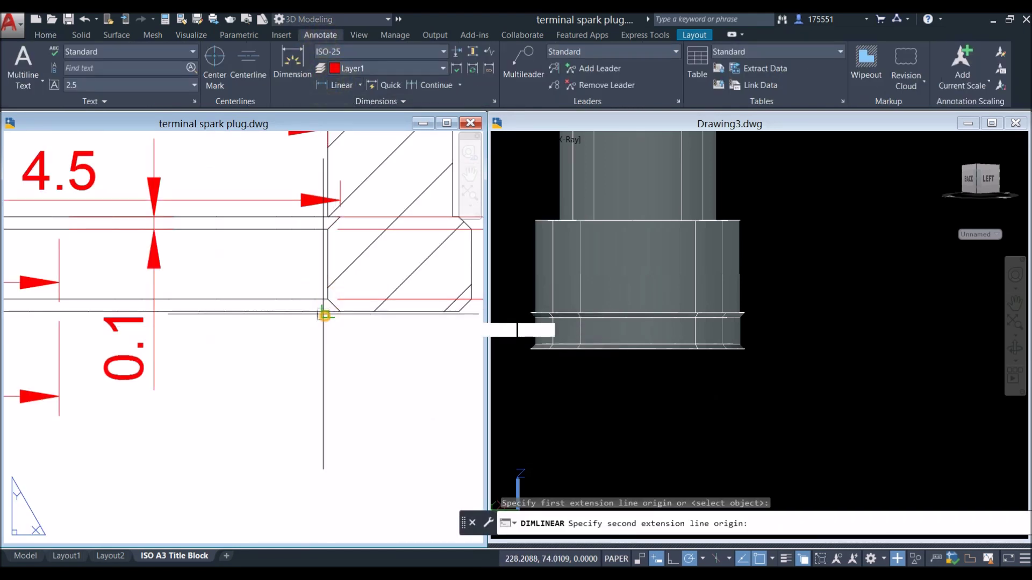
pyautogui.click(327, 312)
pyautogui.click(299, 350)
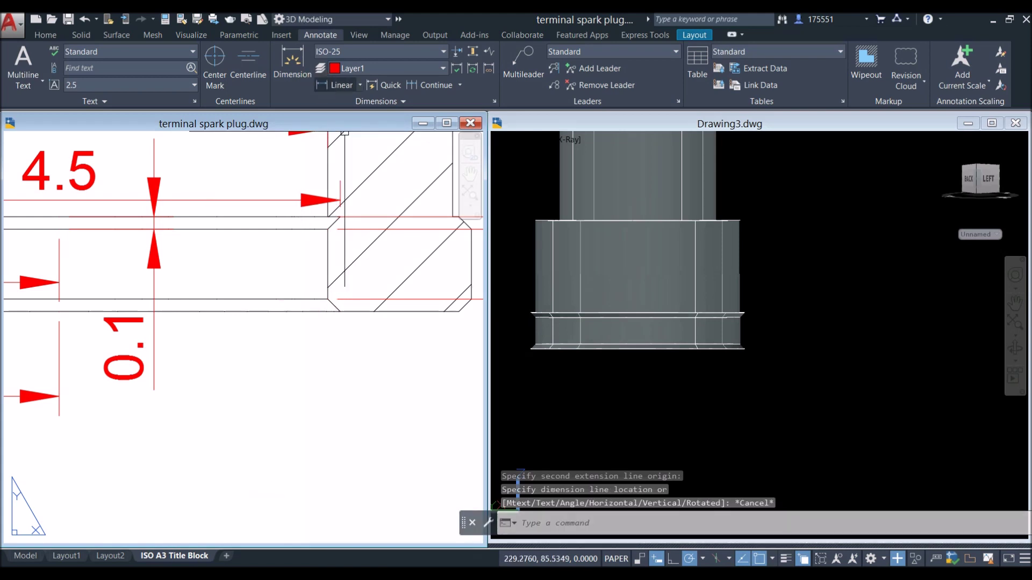
# Step: Add a vertical linear dimension in the section view for the height of the chamfer at the bore's lower opening
pyautogui.click(328, 85)
pyautogui.keyDown('shift'); pyautogui.rightClick(288, 251); pyautogui.keyUp('shift')
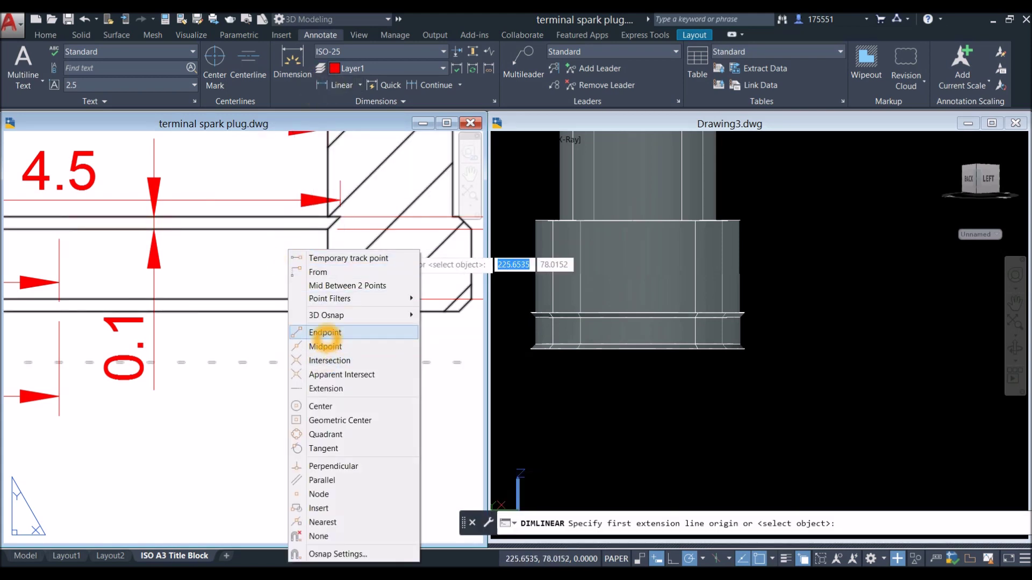
pyautogui.click(325, 332)
pyautogui.click(326, 300)
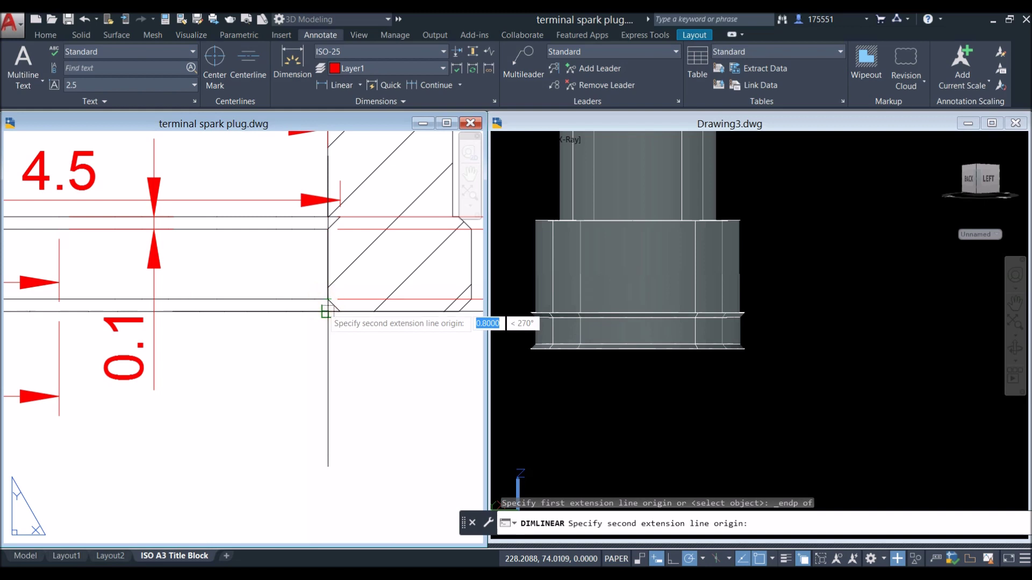
pyautogui.click(326, 313)
pyautogui.click(304, 336)
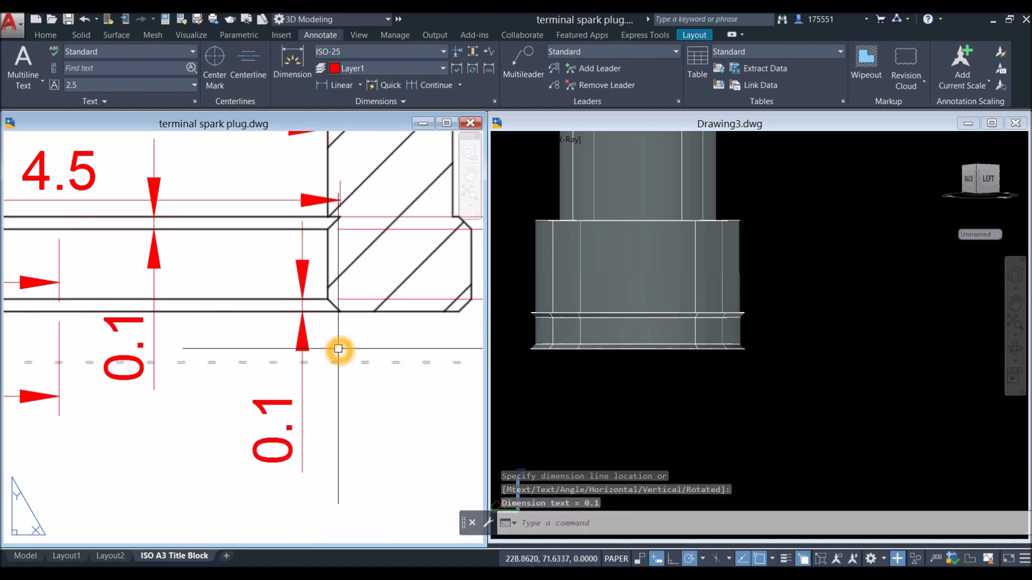
pyautogui.scroll(-3, 339, 350)
# Step: Unite all the stacked bore cylinders and frustums into a single solid
pyautogui.click(661, 373)
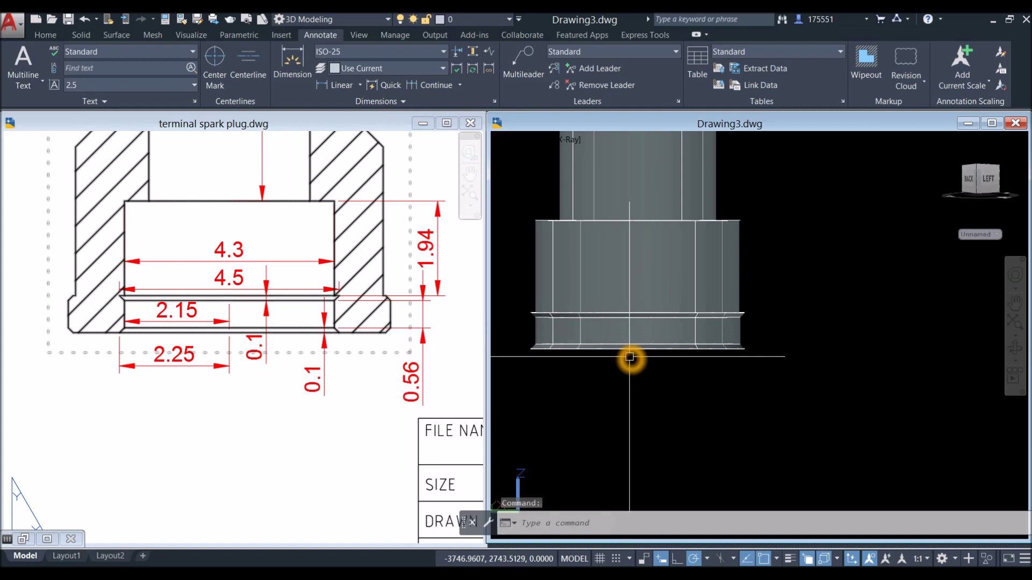
pyautogui.scroll(-3, 598, 340)
pyautogui.keyDown('shift'); pyautogui.moveTo(598, 340); pyautogui.dragTo(652, 346, button='middle'); pyautogui.keyUp('shift')
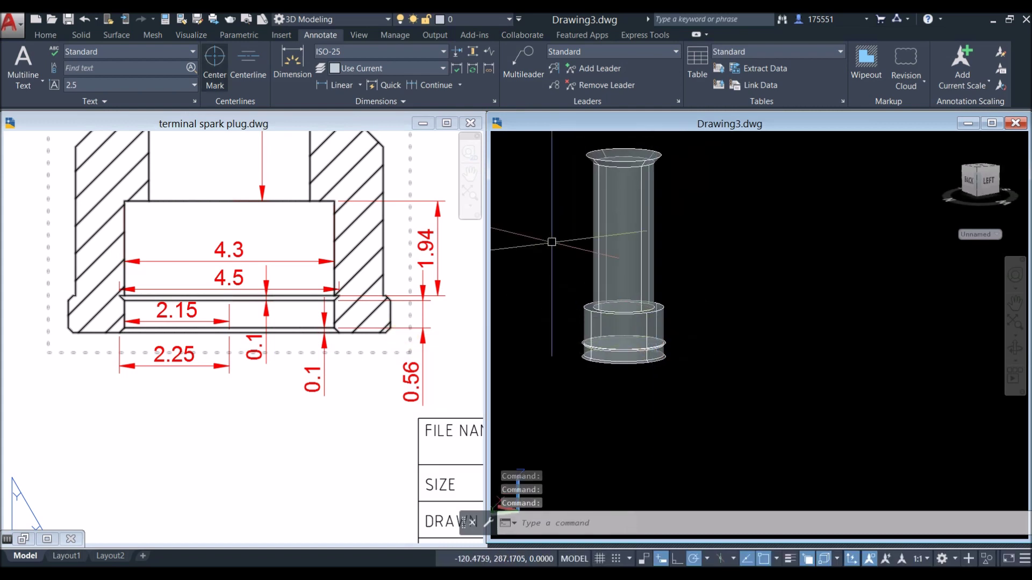
pyautogui.click(81, 34)
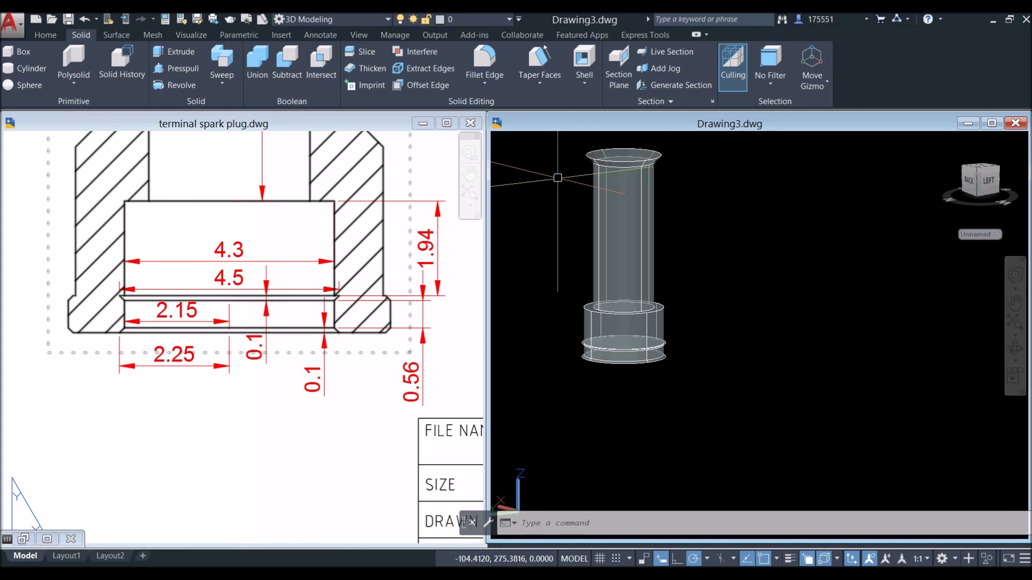
pyautogui.click(47, 34)
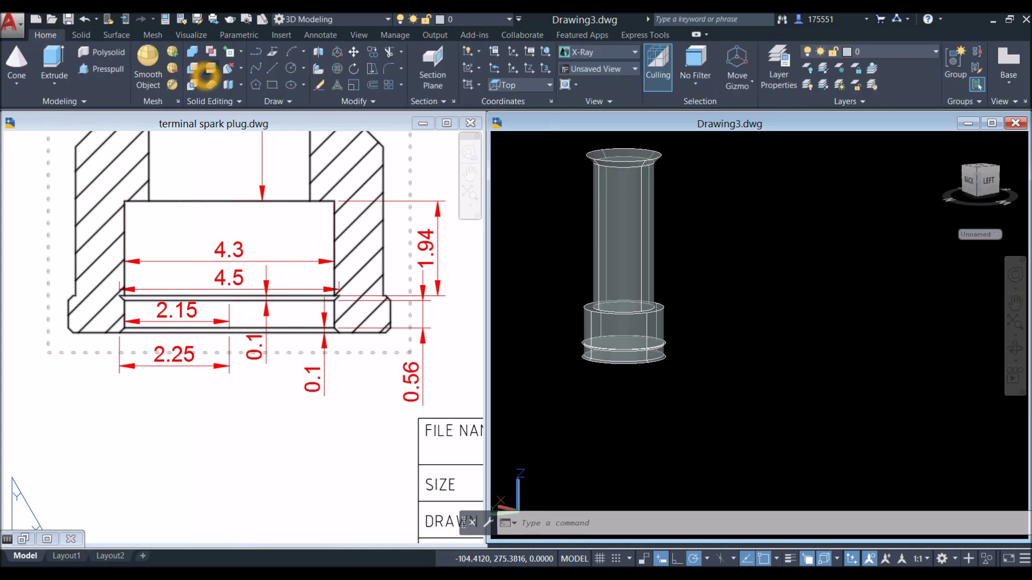
pyautogui.moveTo(672, 208); pyautogui.dragTo(676, 209, button='middle')
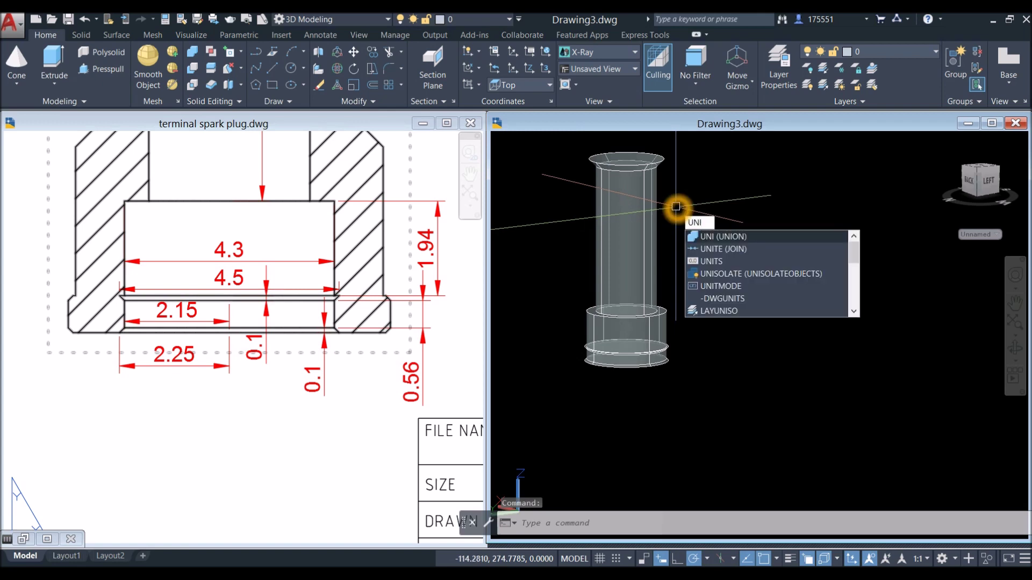
pyautogui.press('Return')
pyautogui.click(712, 407)
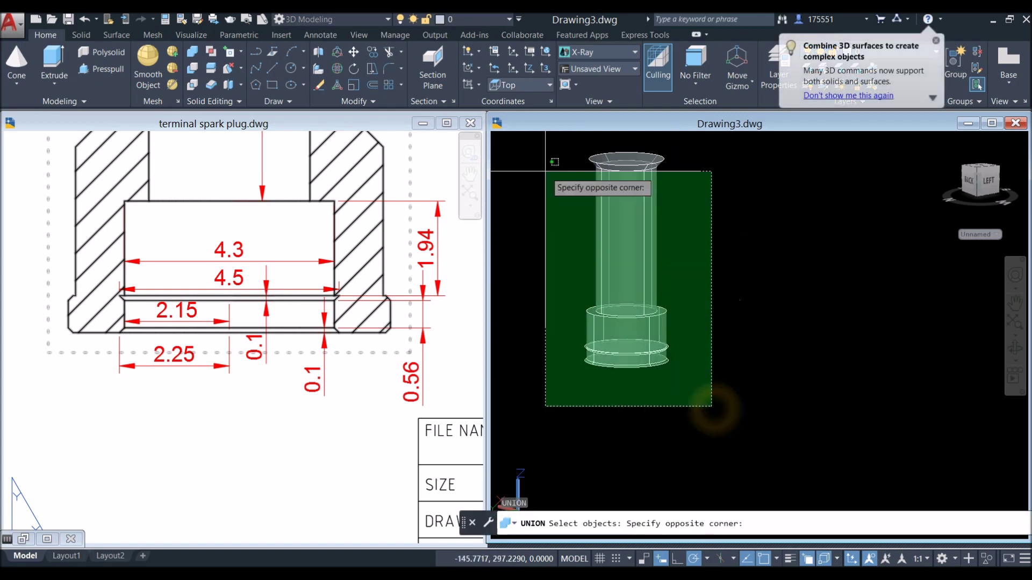
pyautogui.click(517, 134)
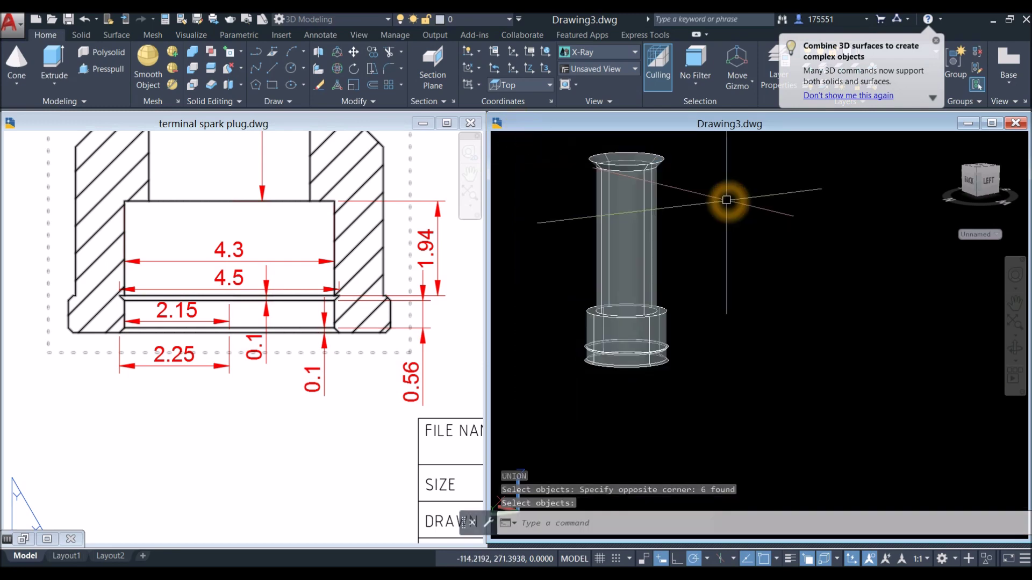
pyautogui.press('Return')
pyautogui.press('Escape')
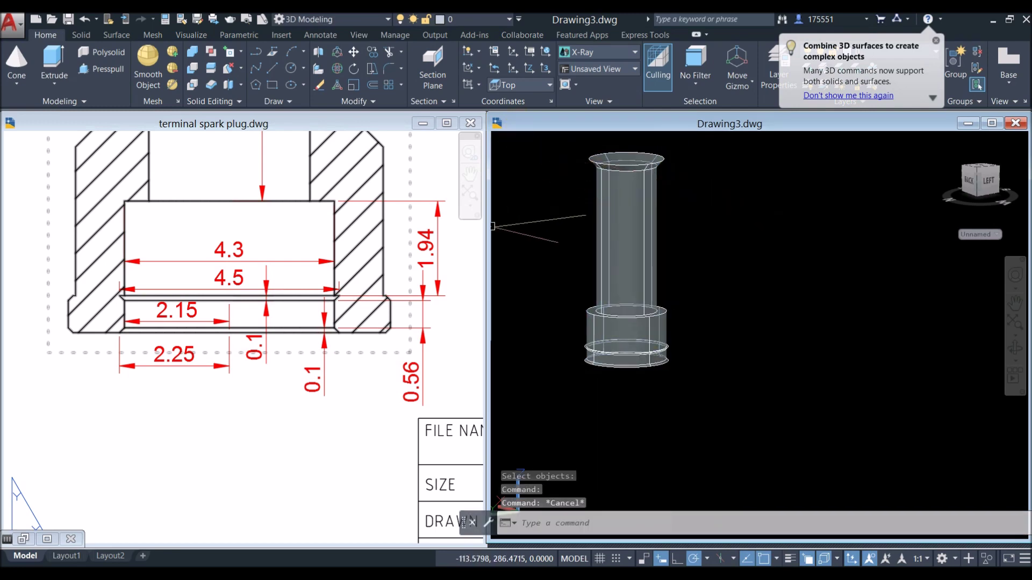
# Step: Show the terminal nut's full dimensioned views, narrow the terminal spark plug.dwg window and widen the Drawing3.dwg window into the freed space
pyautogui.click(376, 198)
pyautogui.scroll(-3, 376, 199)
pyautogui.moveTo(387, 193)
pyautogui.mouseDown(button='middle')
pyautogui.moveTo(343, 322)
pyautogui.moveTo(294, 362)
pyautogui.moveTo(383, 347)
pyautogui.mouseUp(button='middle')
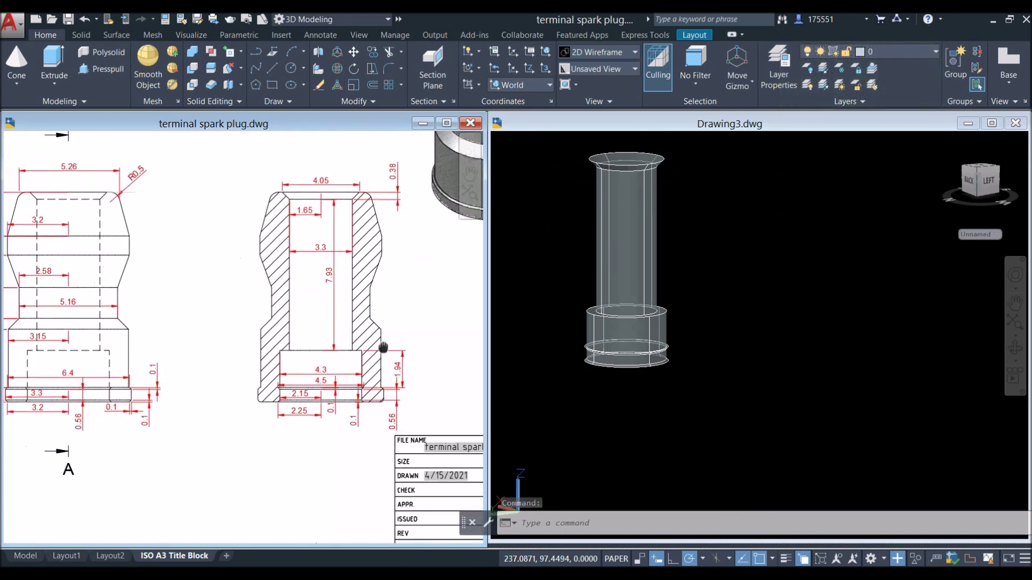
pyautogui.scroll(-2, 308, 277)
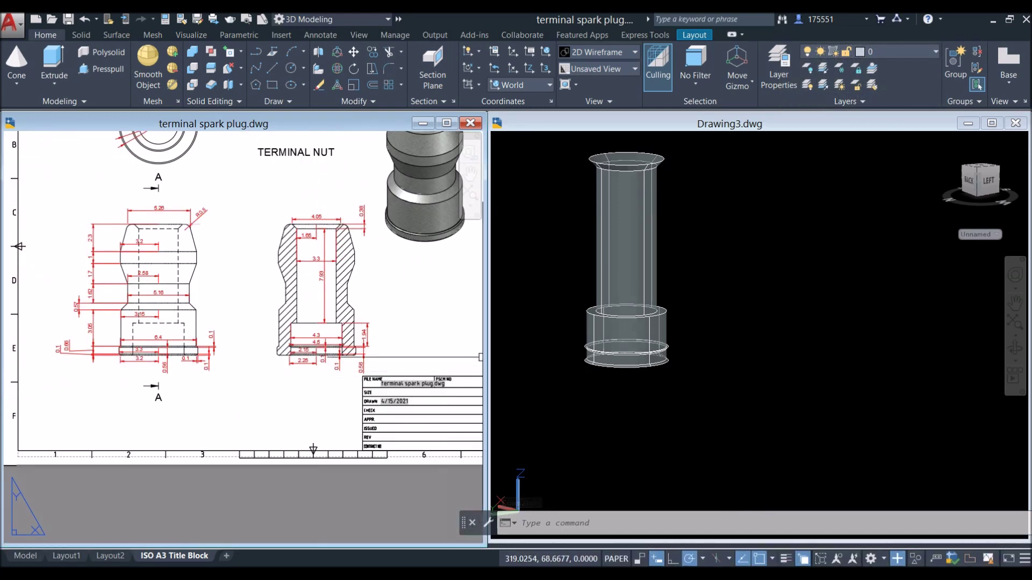
pyautogui.moveTo(486, 352); pyautogui.dragTo(403, 352)
pyautogui.moveTo(490, 325); pyautogui.dragTo(408, 328)
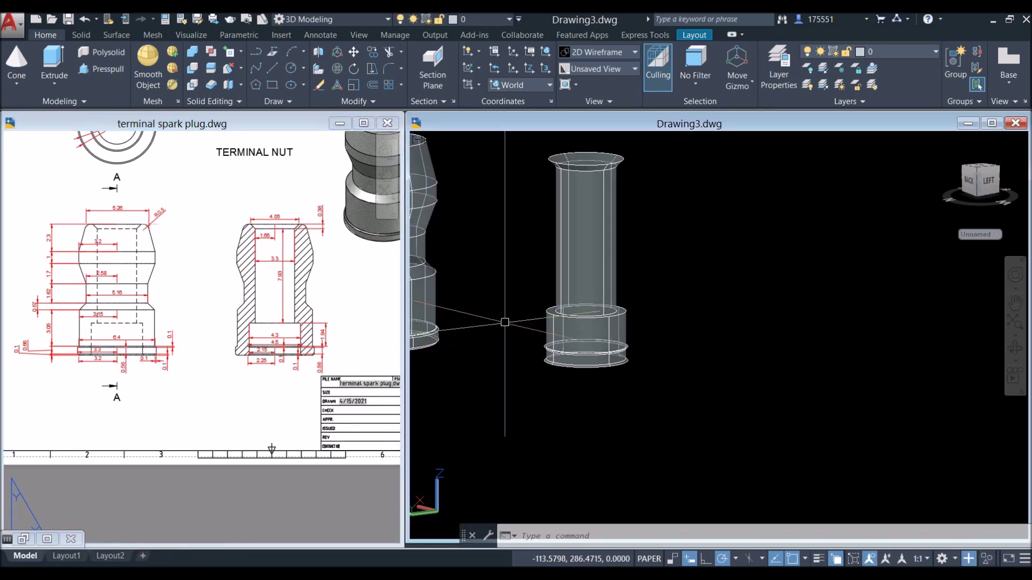
# Step: Move the united bore solid from its top-face centre to the centre of the outer body's top face
pyautogui.scroll(-4, 618, 322)
pyautogui.click(619, 300)
pyautogui.rightClick(670, 210)
pyautogui.click(699, 293)
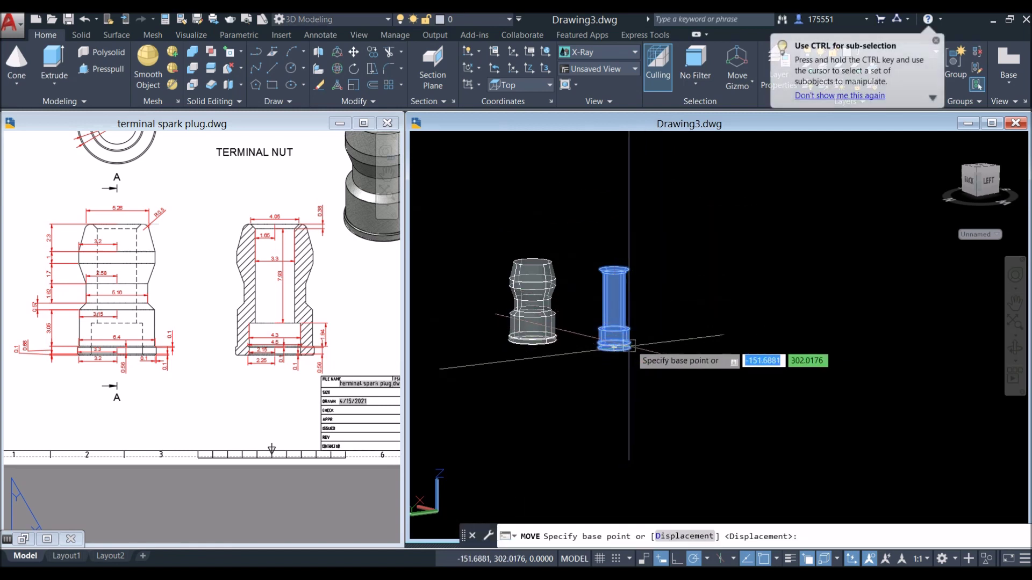
pyautogui.scroll(5, 636, 267)
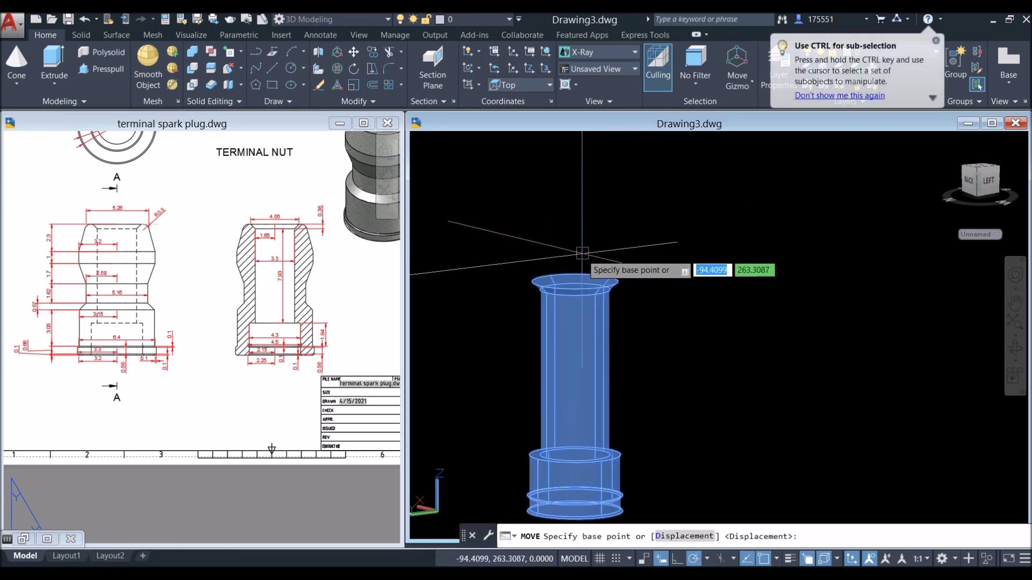
pyautogui.scroll(2, 574, 286)
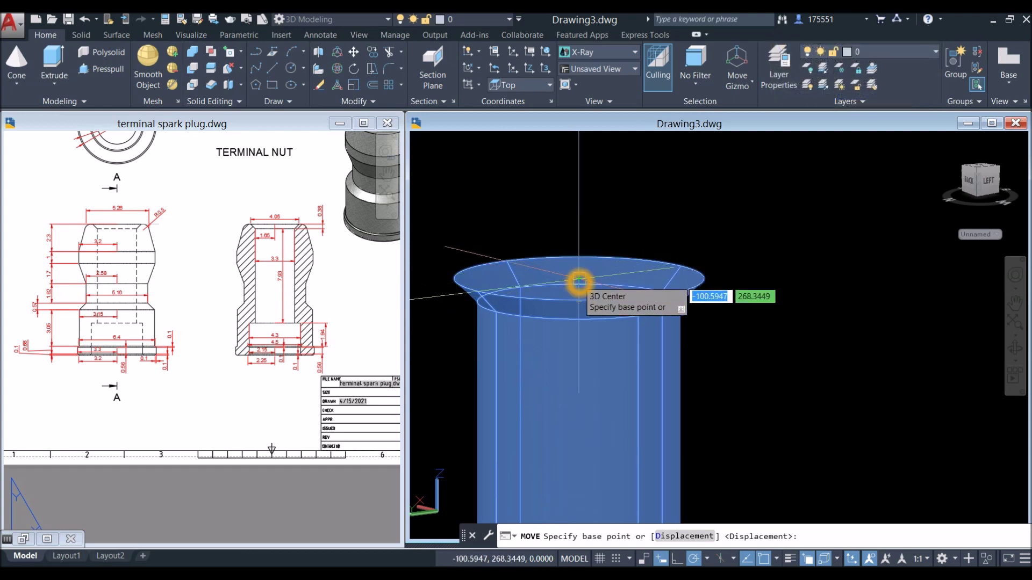
pyautogui.click(579, 281)
pyautogui.scroll(-5, 580, 280)
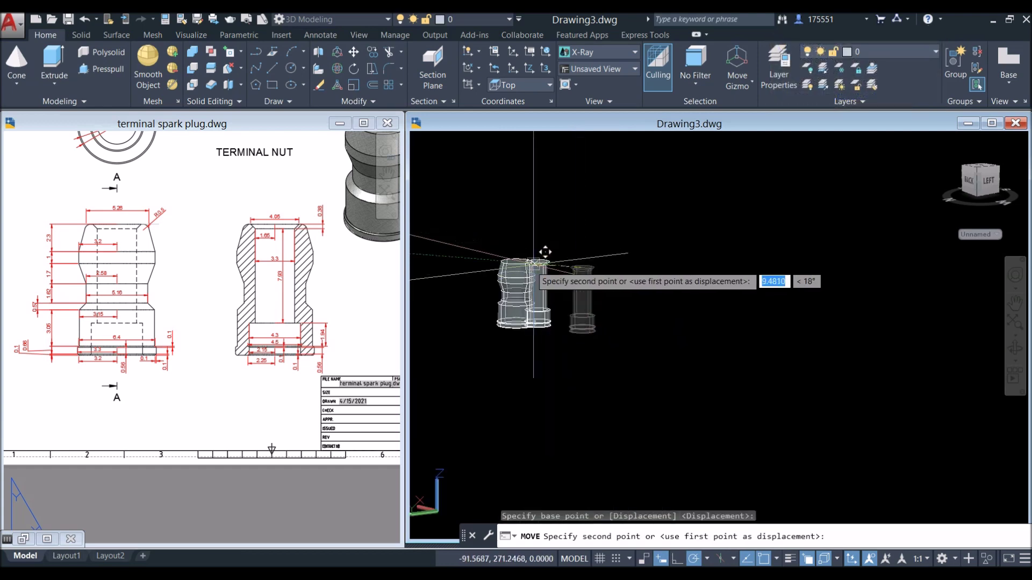
pyautogui.scroll(4, 538, 256)
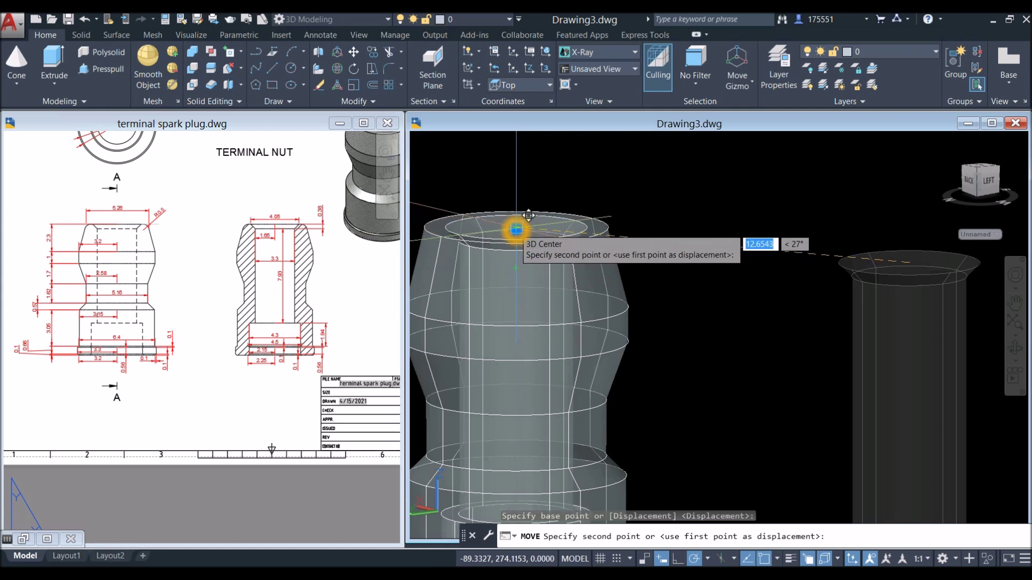
pyautogui.click(516, 230)
pyautogui.scroll(-5, 524, 218)
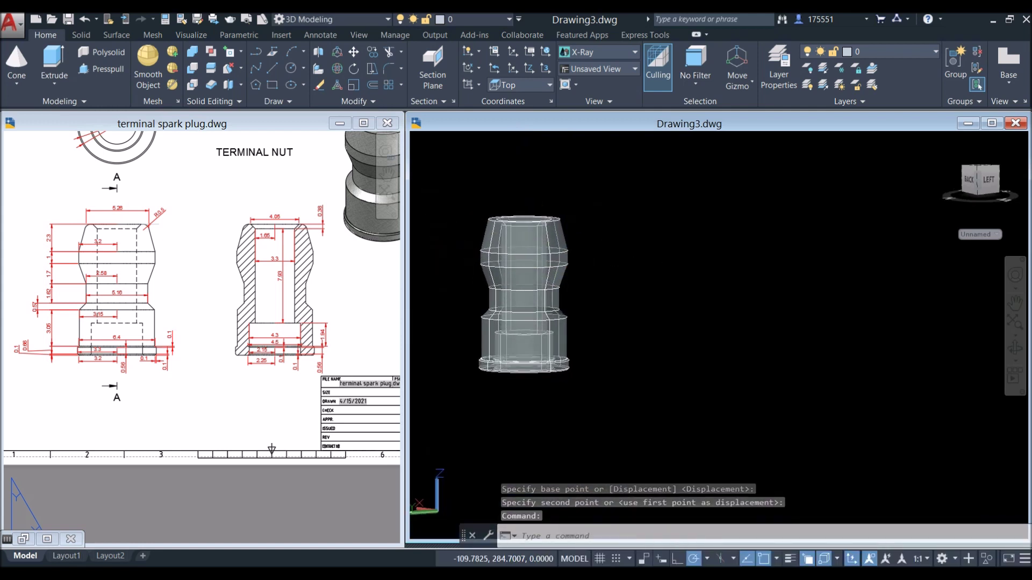
# Step: Switch to the Front view and inspect how the bore solid sits inside the outer body
pyautogui.click(449, 141)
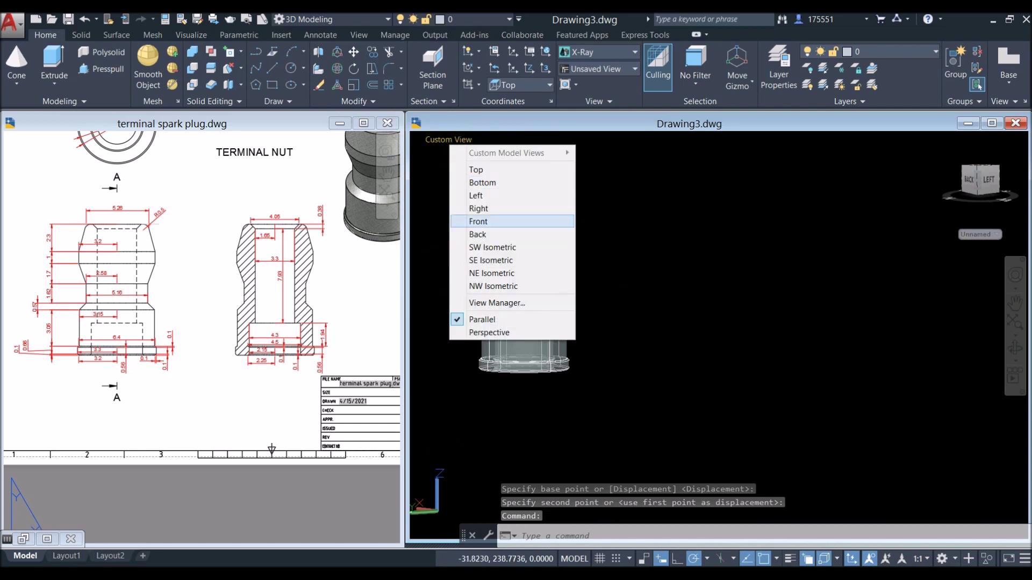
pyautogui.click(478, 221)
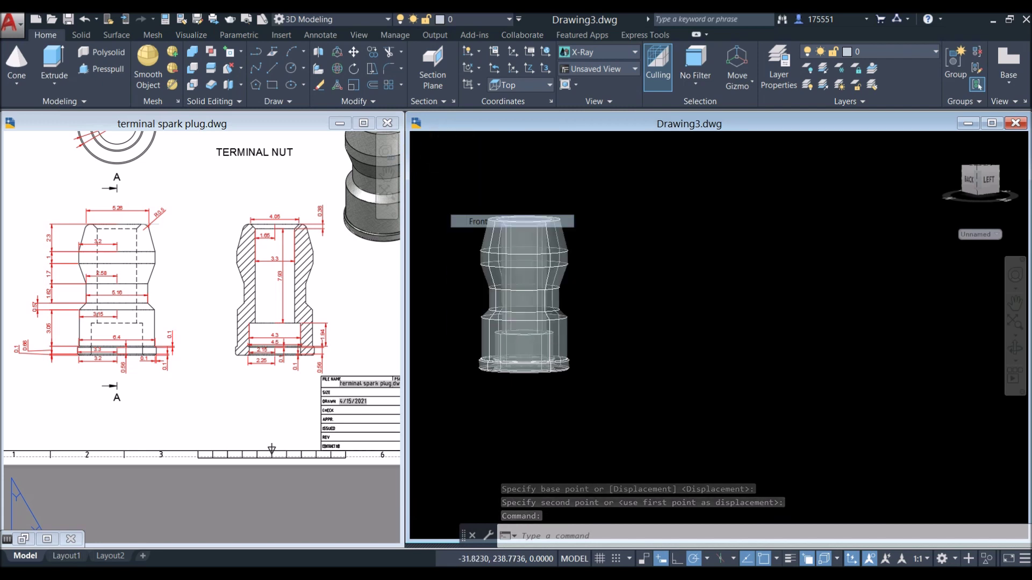
pyautogui.moveTo(734, 261); pyautogui.dragTo(639, 220, button='middle')
pyautogui.press('Escape')
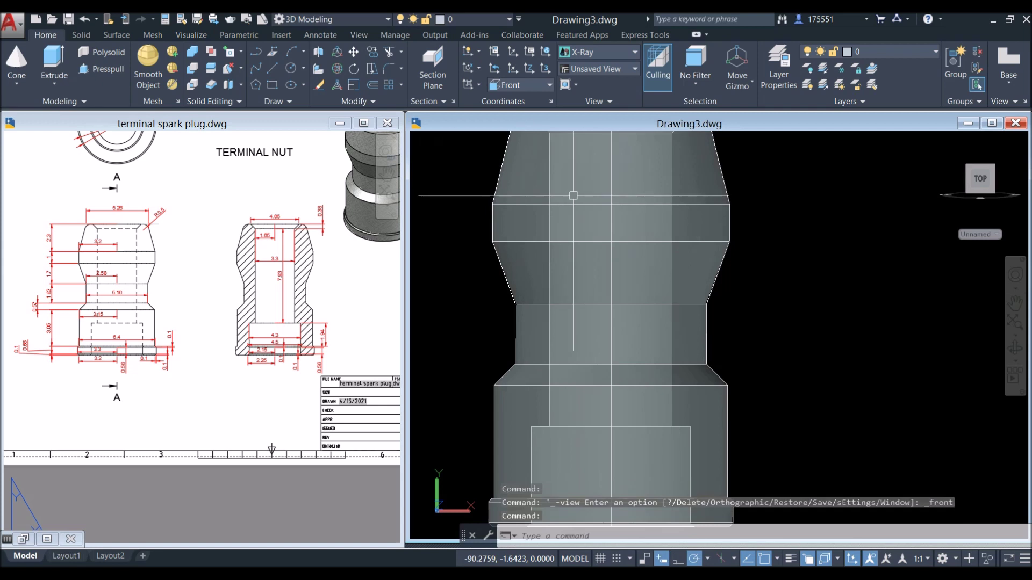
pyautogui.scroll(-5, 640, 220)
pyautogui.click(572, 220)
pyautogui.click(591, 203)
pyautogui.keyDown('shift'); pyautogui.moveTo(591, 204); pyautogui.dragTo(596, 242, button='middle'); pyautogui.keyUp('shift')
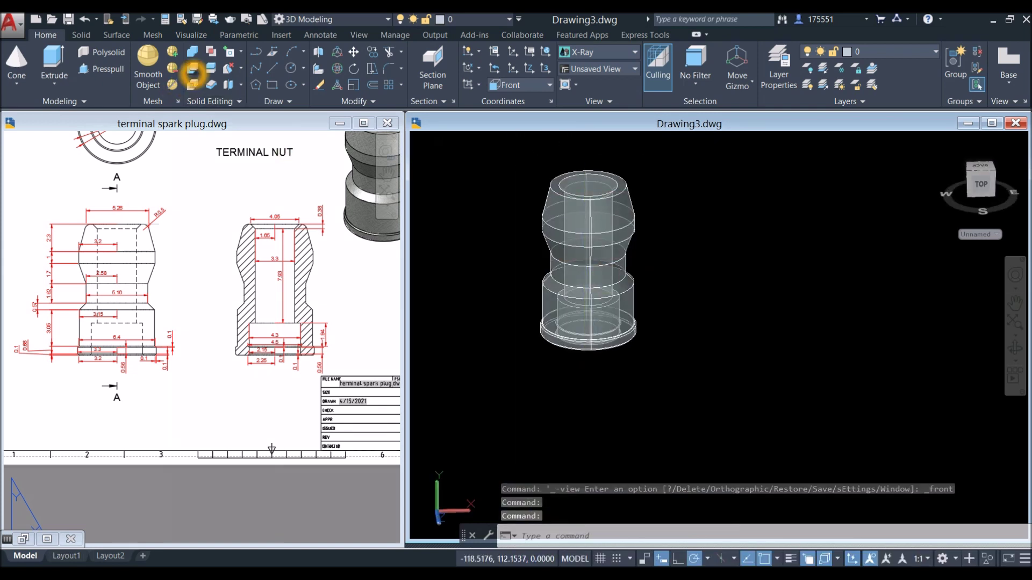
# Step: Subtract the bore solid from the outer body
pyautogui.write('s')
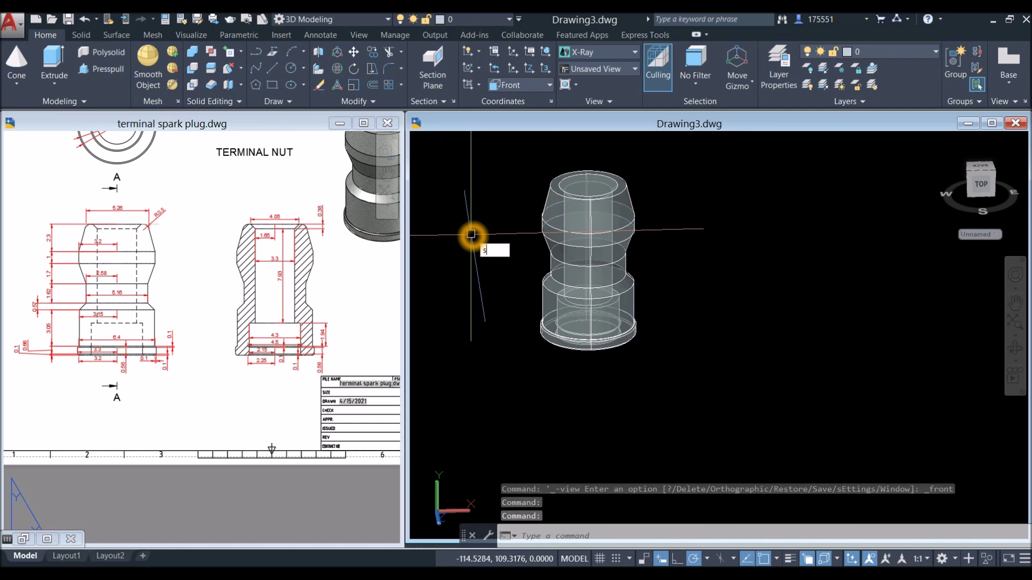
pyautogui.write('u')
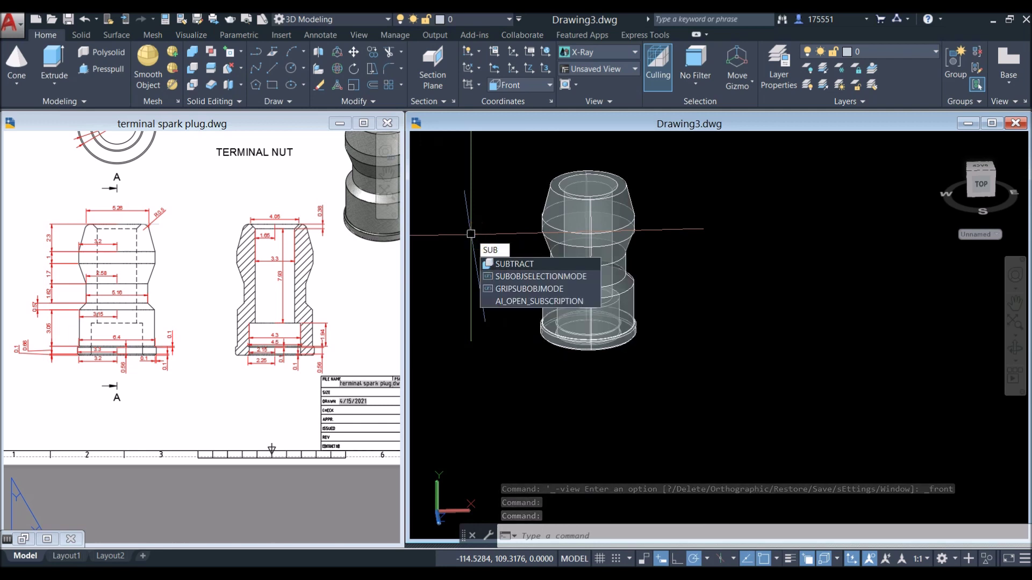
pyautogui.press('BackSpace')
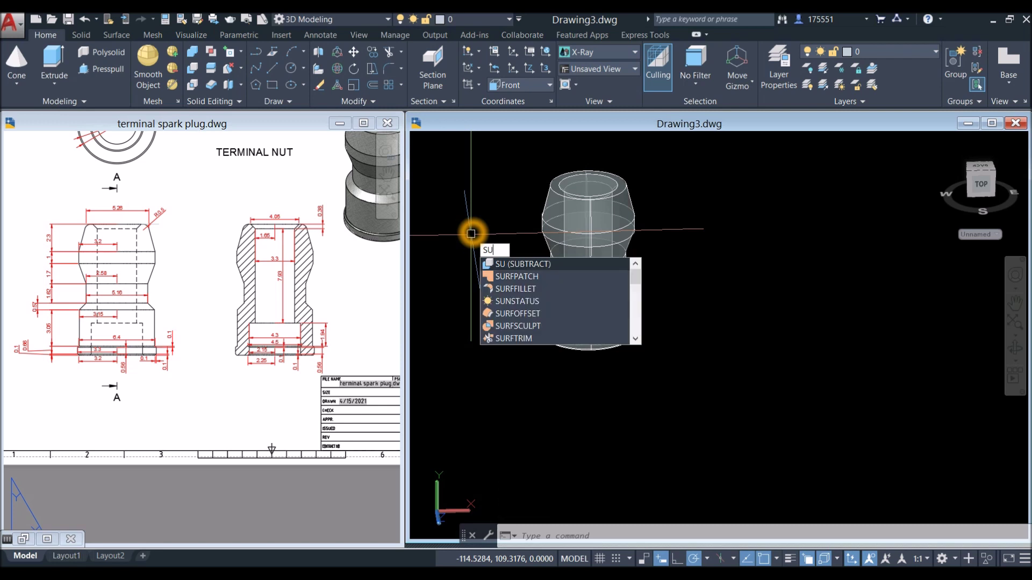
pyautogui.press('Return')
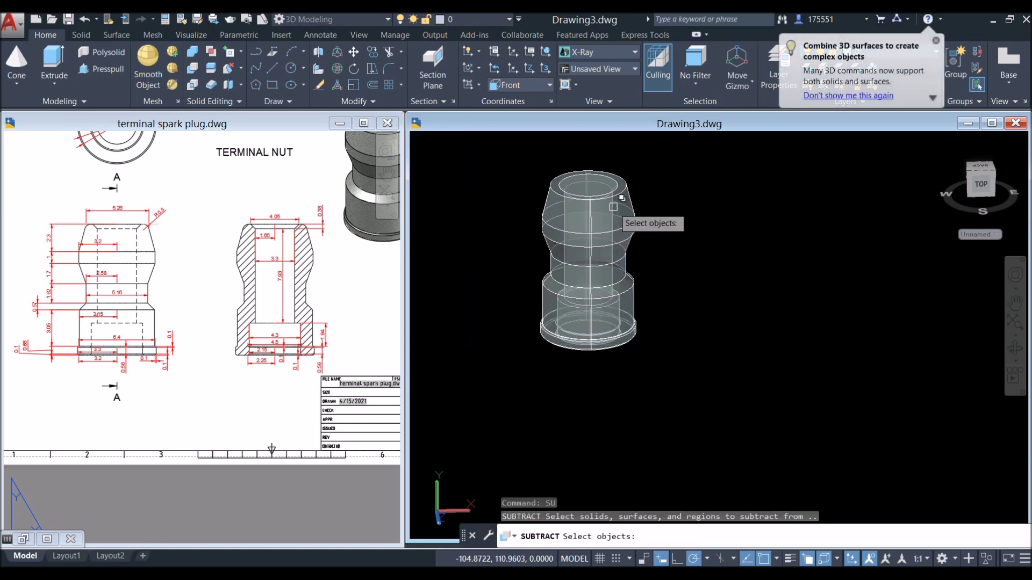
pyautogui.click(625, 204)
pyautogui.press('Return')
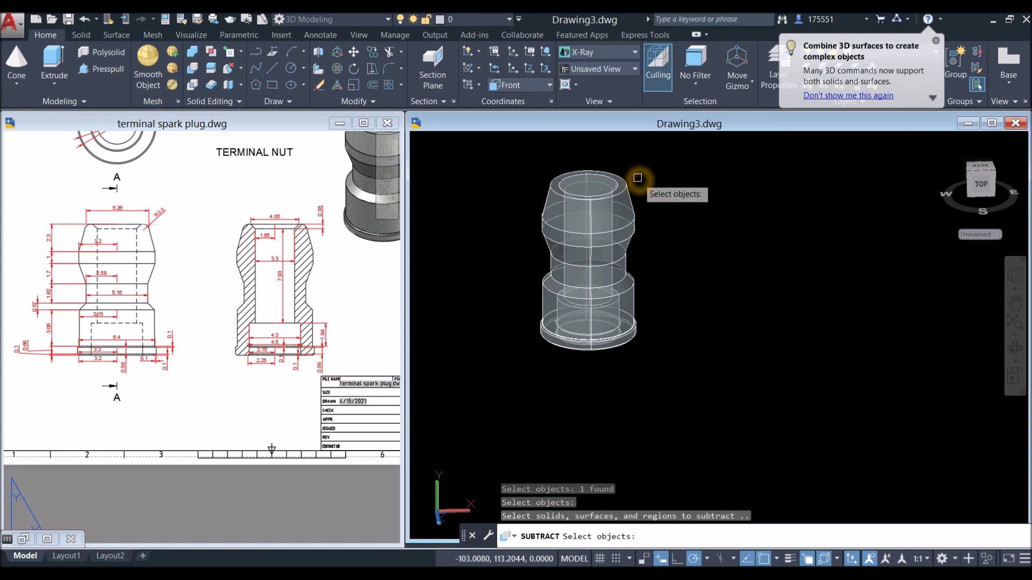
pyautogui.scroll(2, 638, 178)
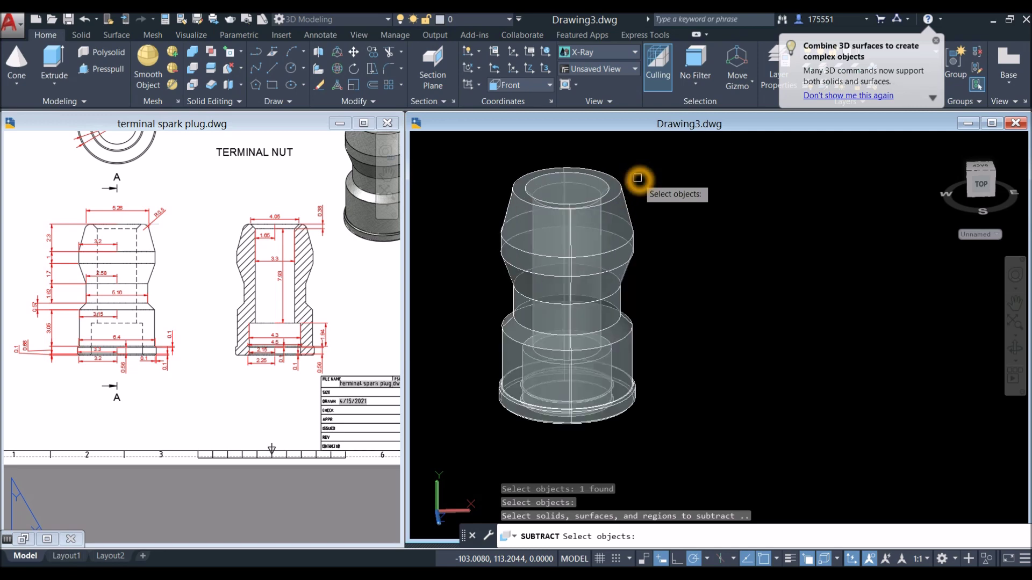
pyautogui.click(560, 186)
pyautogui.press('Return')
pyautogui.press('Return')
pyautogui.rightClick(655, 182)
pyautogui.keyDown('shift'); pyautogui.moveTo(655, 182); pyautogui.dragTo(662, 258, button='middle'); pyautogui.keyUp('shift')
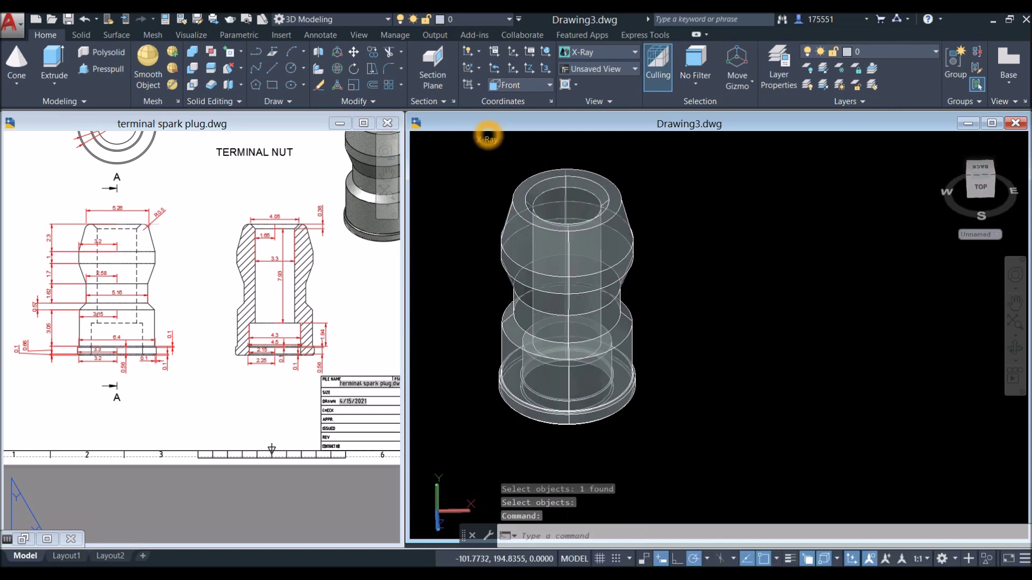
# Step: Set the model's visual style to Conceptual
pyautogui.click(487, 139)
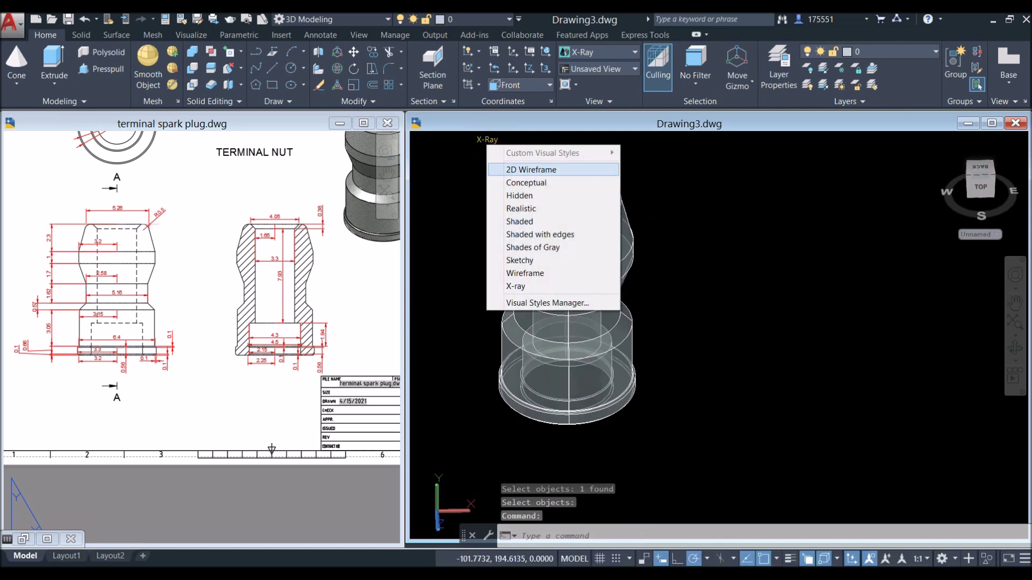
pyautogui.click(511, 180)
pyautogui.moveTo(656, 204)
pyautogui.keyDown('shift'); pyautogui.mouseDown(button='middle')
pyautogui.moveTo(681, 253)
pyautogui.moveTo(678, 236)
pyautogui.moveTo(681, 269)
pyautogui.mouseUp(button='middle'); pyautogui.keyUp('shift')
# Step: Fillet the outer top edge of the terminal nut with a 0.5 radius, as dimensioned in the reference drawing
pyautogui.moveTo(189, 288); pyautogui.dragTo(246, 293, button='middle')
pyautogui.scroll(2, 224, 285)
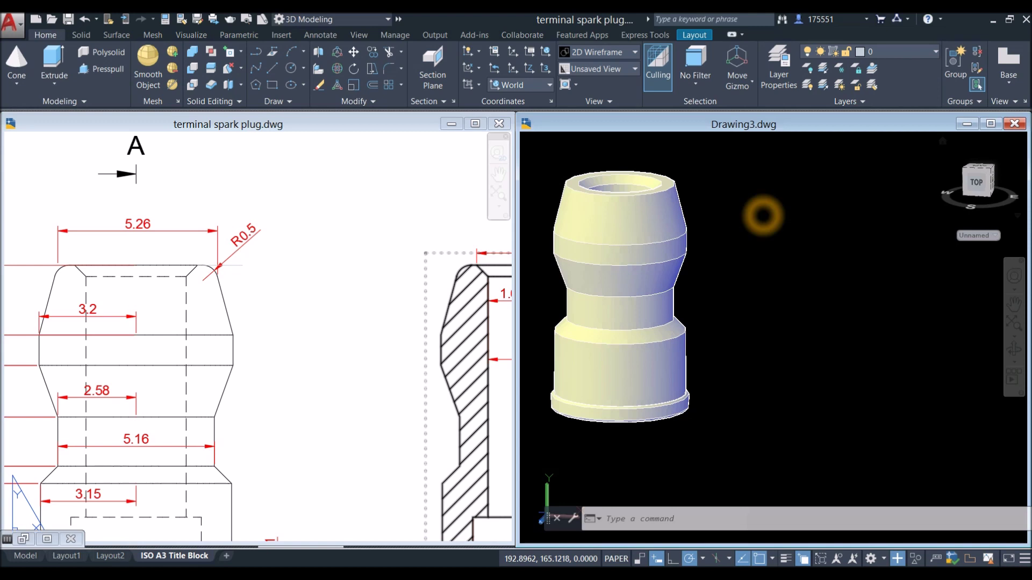
pyautogui.click(760, 215)
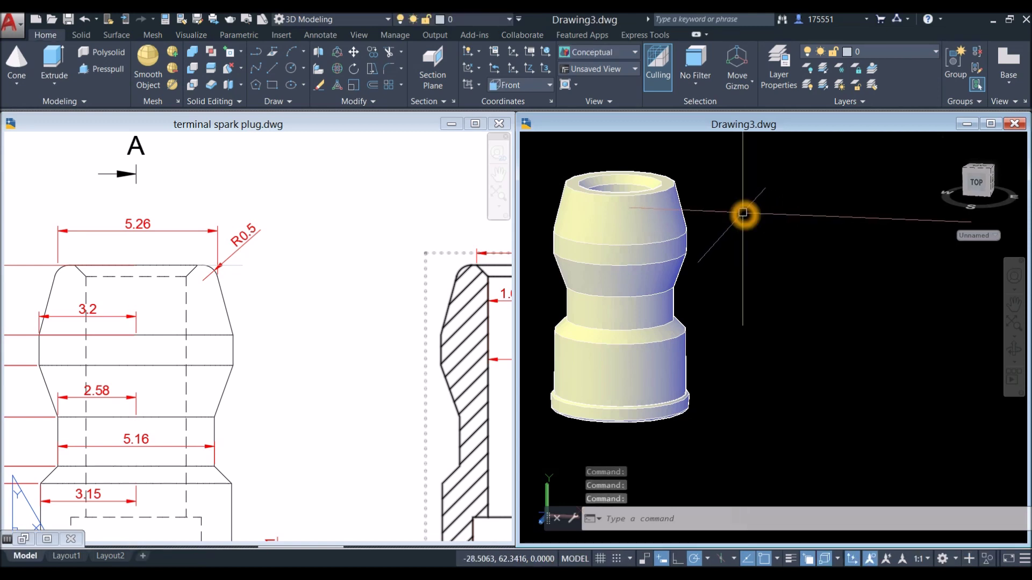
pyautogui.moveTo(742, 213); pyautogui.dragTo(744, 226, button='middle')
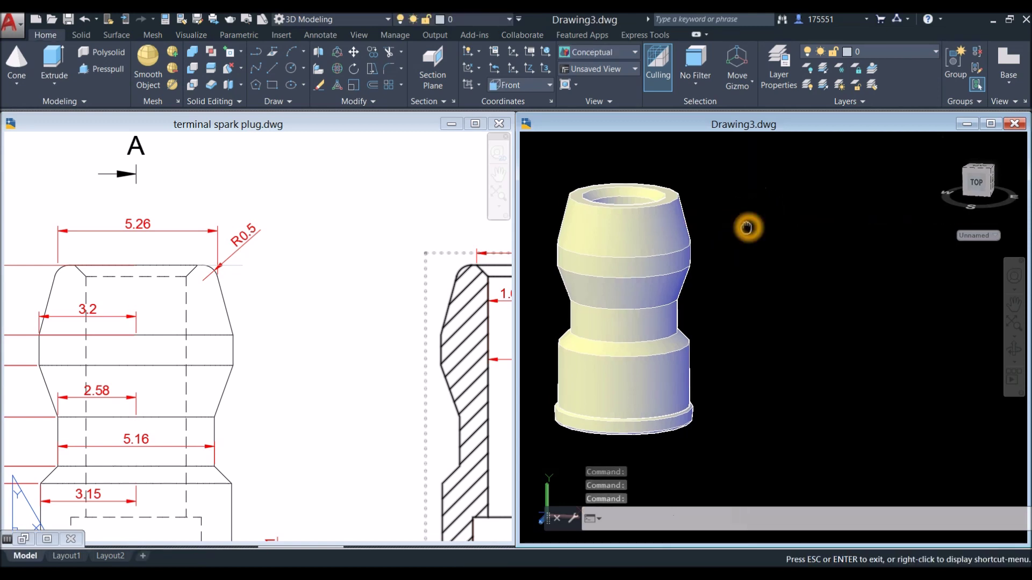
pyautogui.click(72, 36)
pyautogui.click(483, 57)
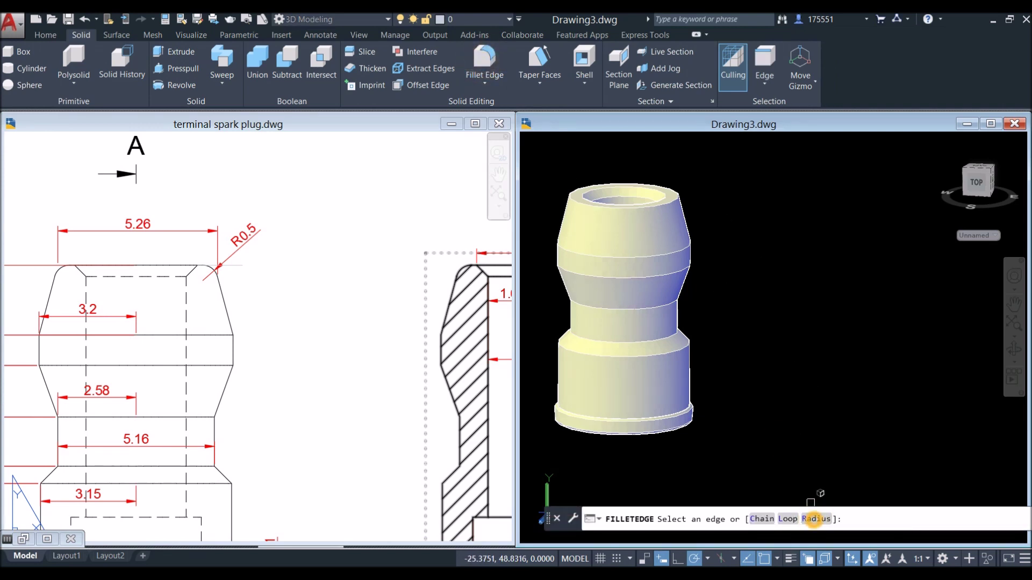
pyautogui.click(816, 519)
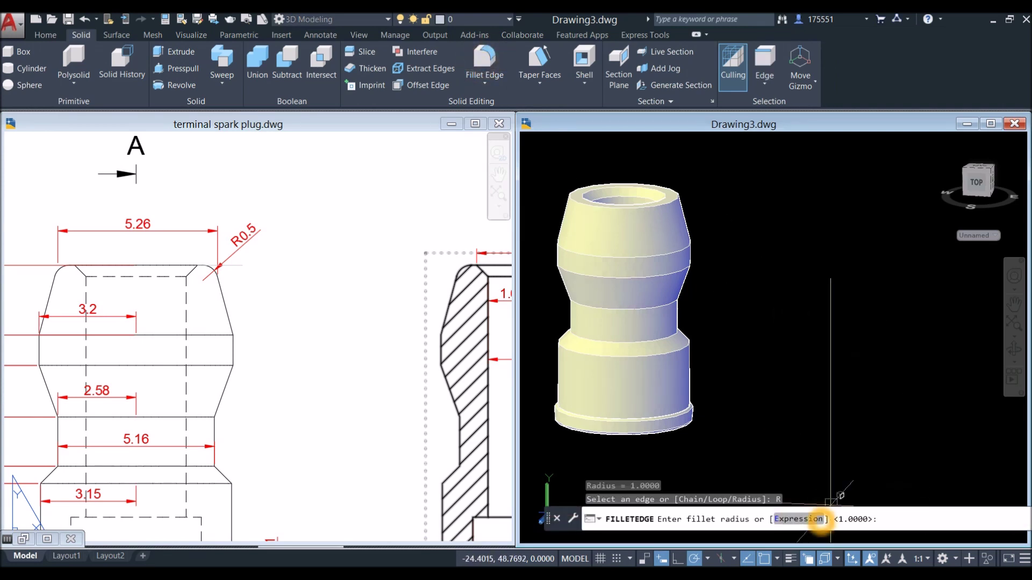
pyautogui.write('.5')
pyautogui.press('Return')
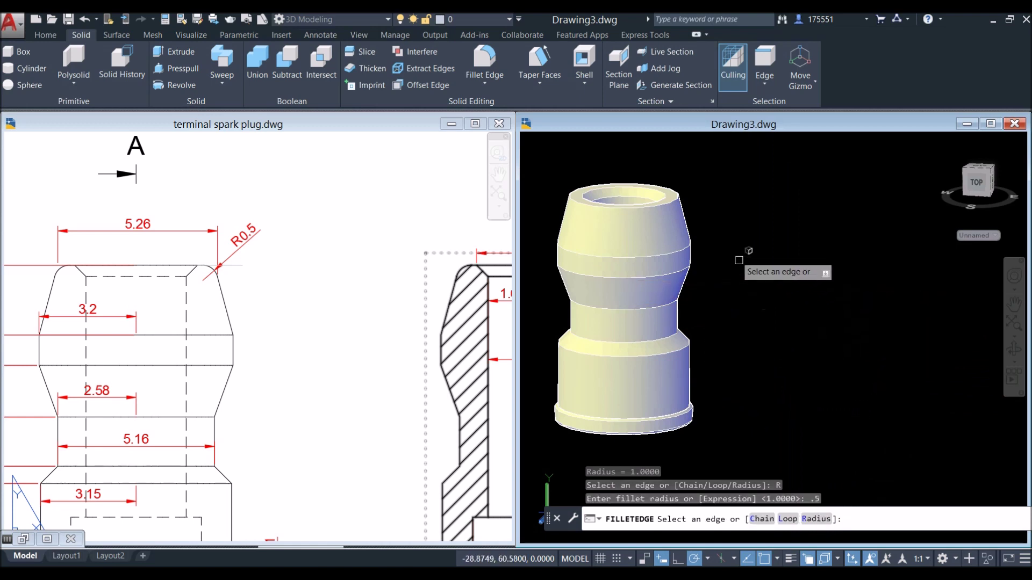
pyautogui.click(691, 189)
pyautogui.rightClick(692, 191)
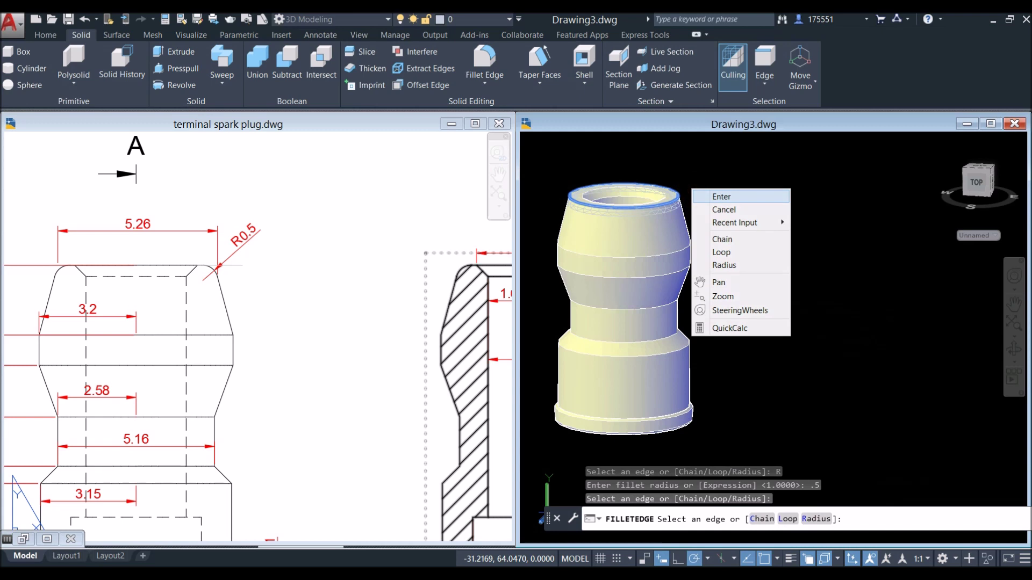
pyautogui.click(710, 197)
pyautogui.rightClick(706, 198)
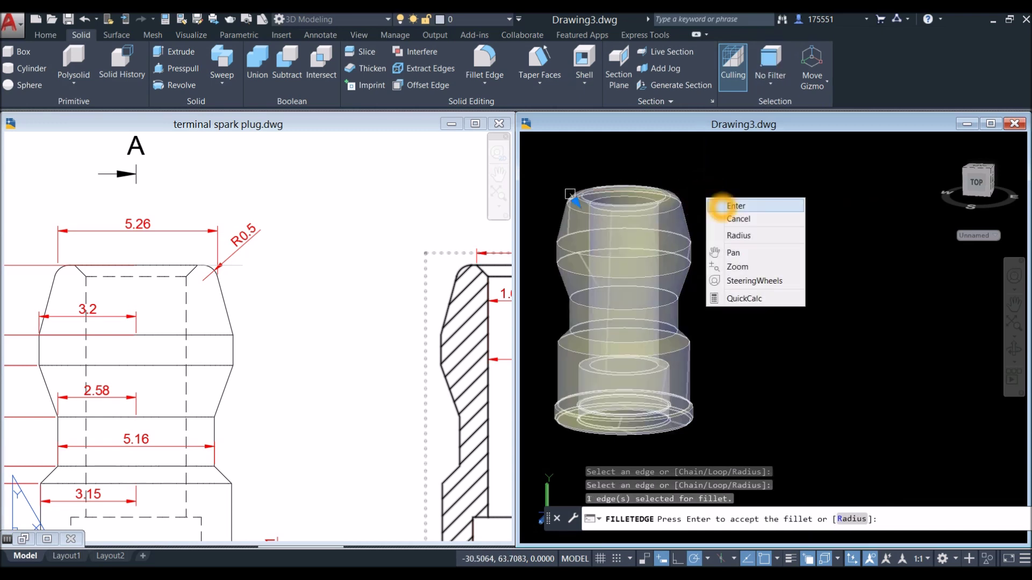
pyautogui.click(722, 206)
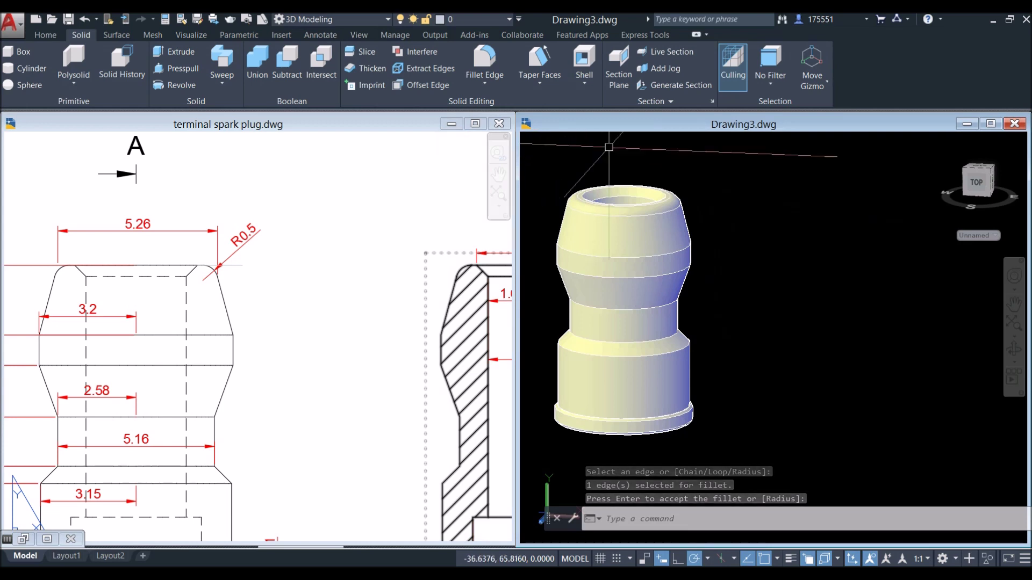
# Step: Widen the Drawing3.dwg window over the reference drawing and show the finished nut in terminal spark plug.dwg's model space
pyautogui.moveTo(517, 186); pyautogui.dragTo(371, 349)
pyautogui.moveTo(519, 210); pyautogui.dragTo(378, 216)
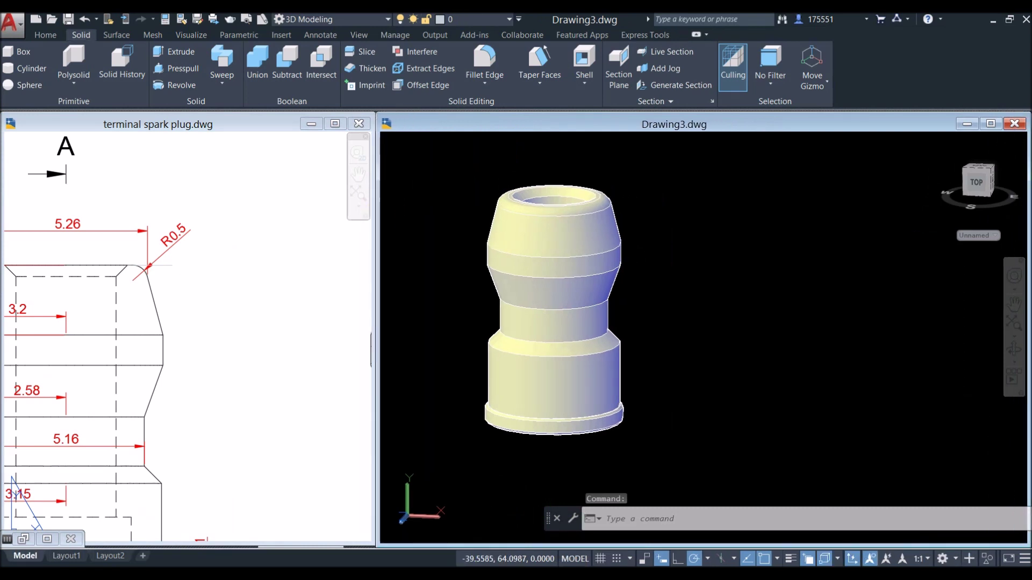
pyautogui.click(204, 452)
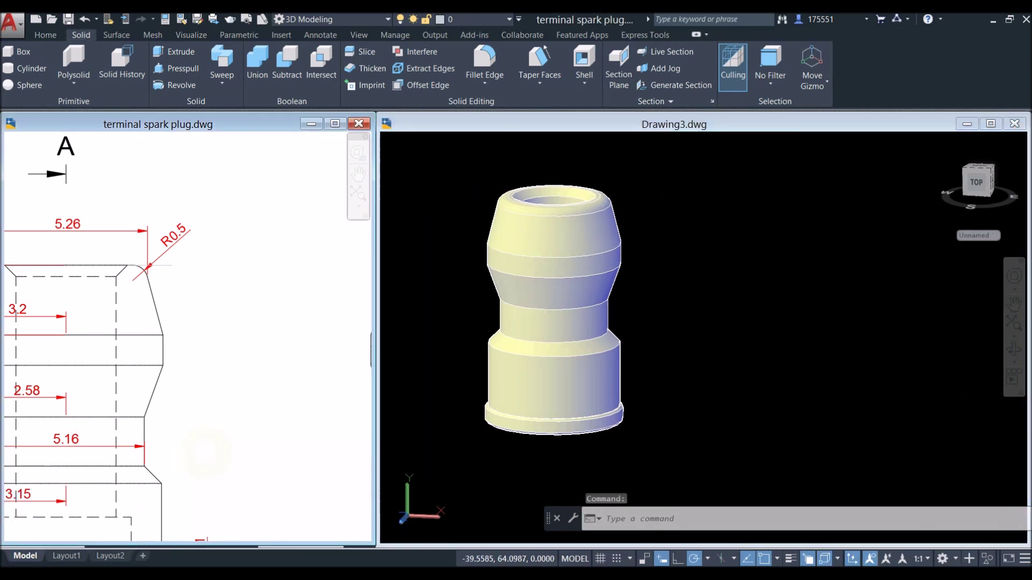
pyautogui.click(25, 555)
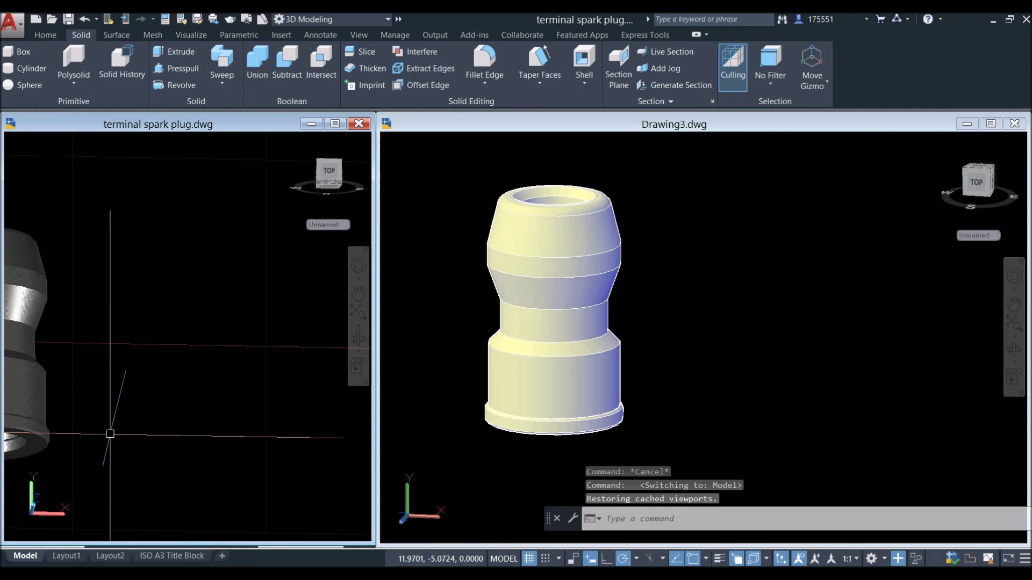
pyautogui.click(197, 412)
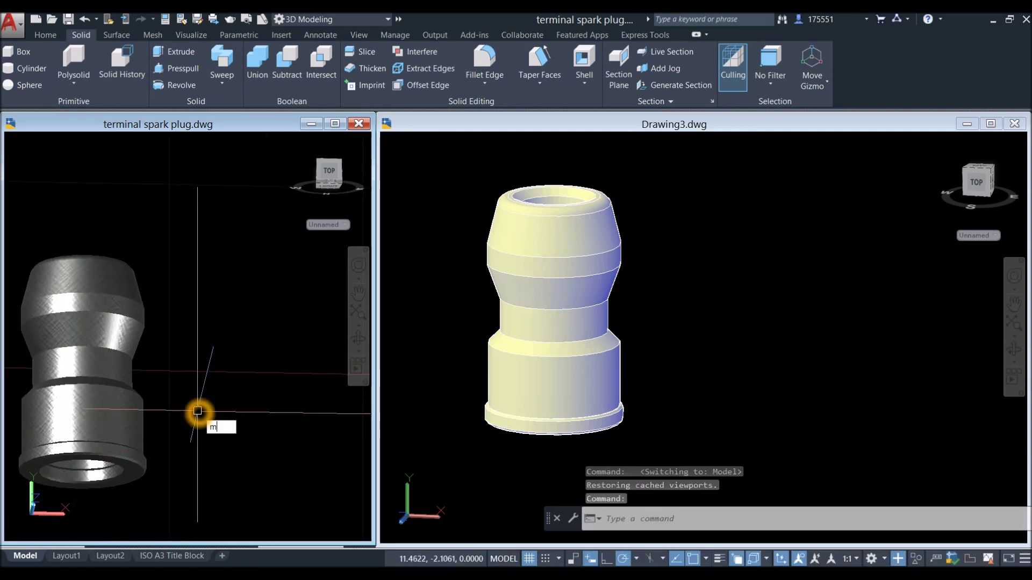
# Step: Examine the reference nut's document material in the Materials Browser, and minimize the terminal spark plug.dwg window
pyautogui.write('m')
pyautogui.click(242, 467)
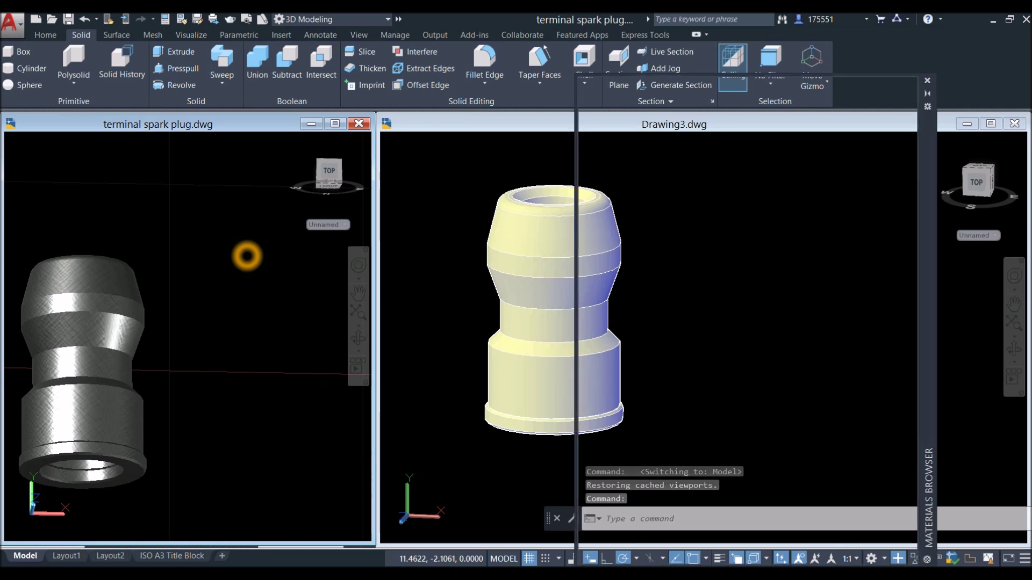
pyautogui.click(247, 257)
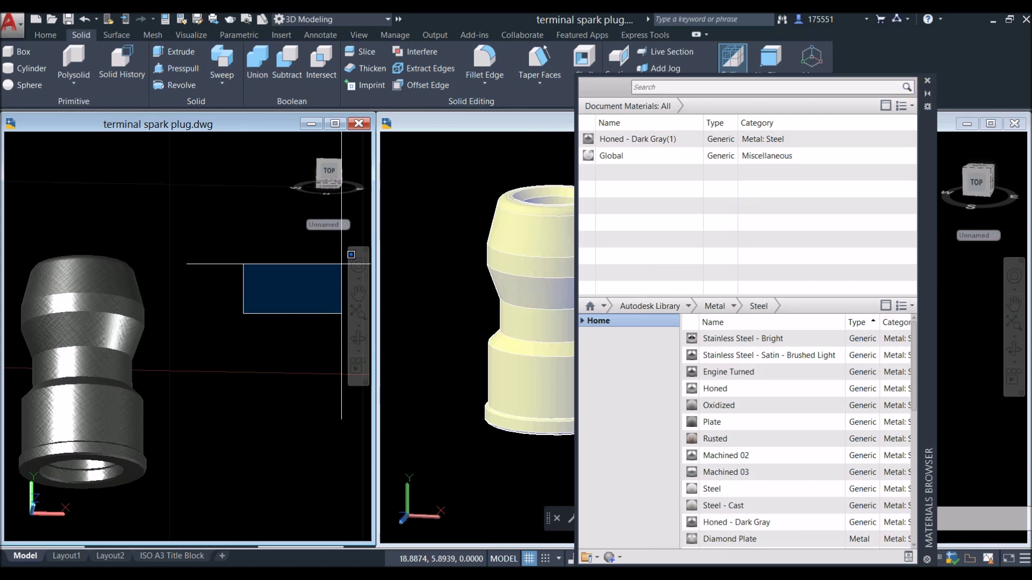
pyautogui.click(927, 80)
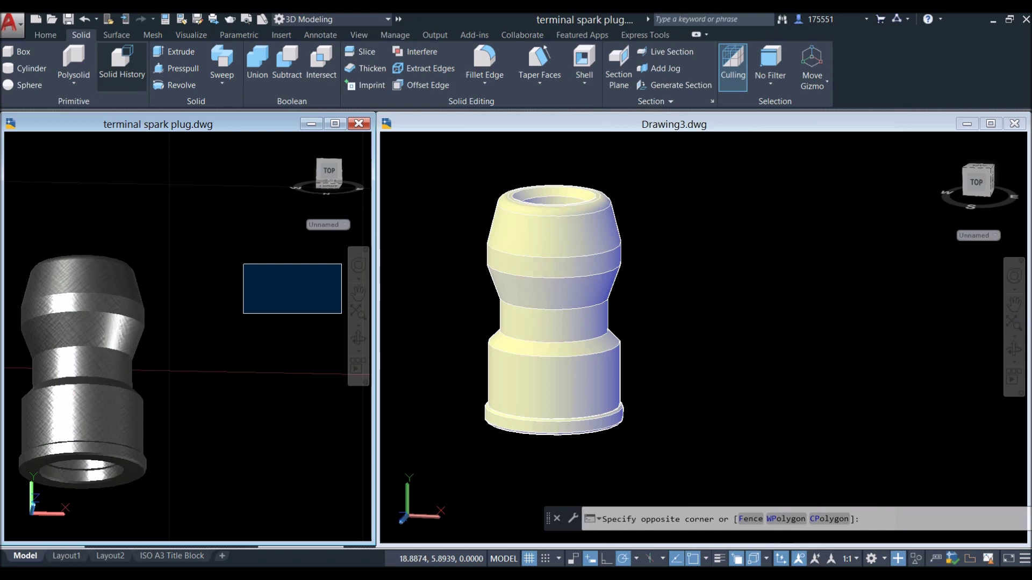
pyautogui.click(309, 125)
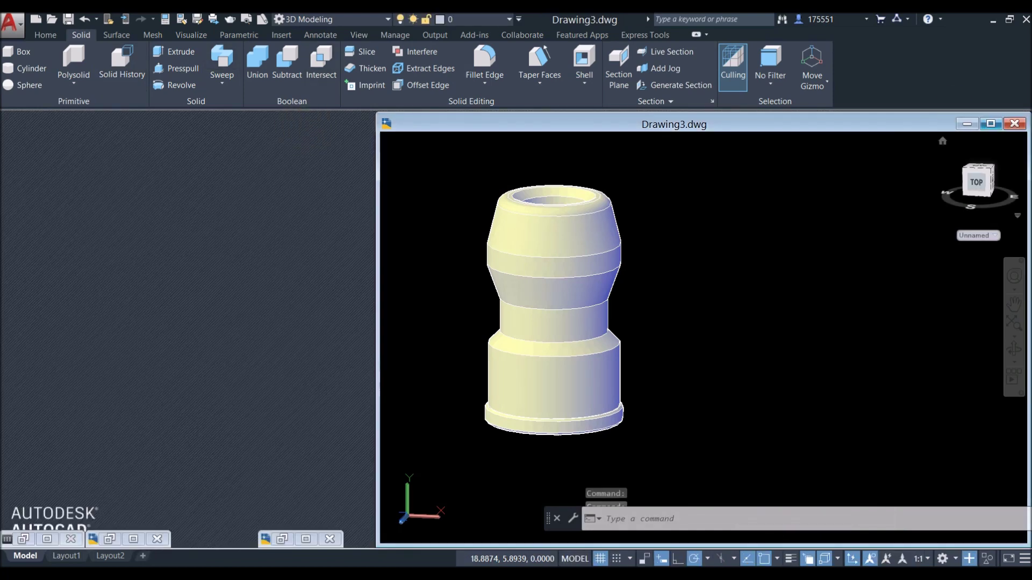
# Step: Maximize the Drawing3.dwg window and set the model's visual style to Realistic
pyautogui.click(992, 124)
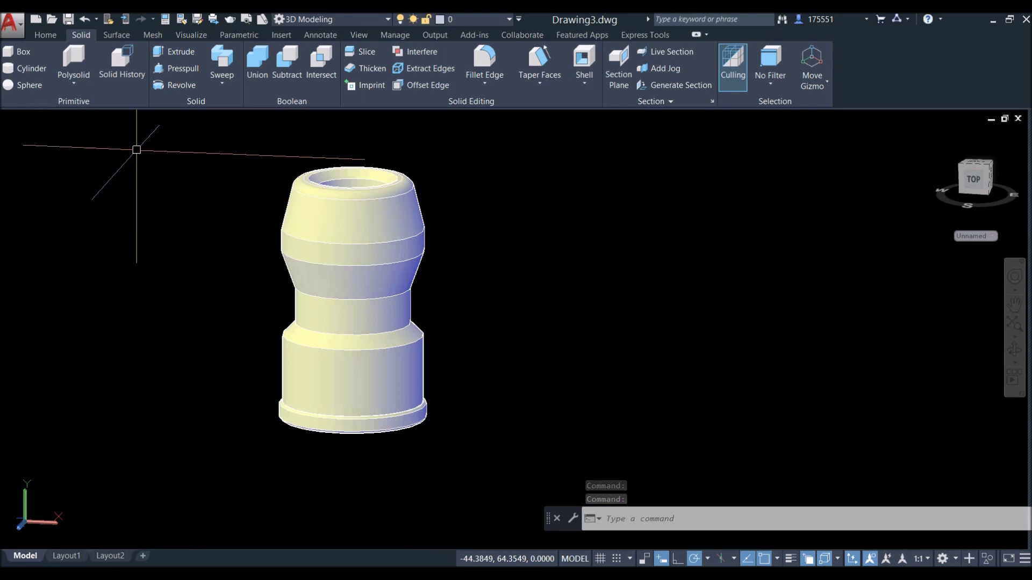
pyautogui.click(41, 129)
pyautogui.click(36, 122)
pyautogui.click(37, 118)
pyautogui.click(50, 112)
pyautogui.click(63, 118)
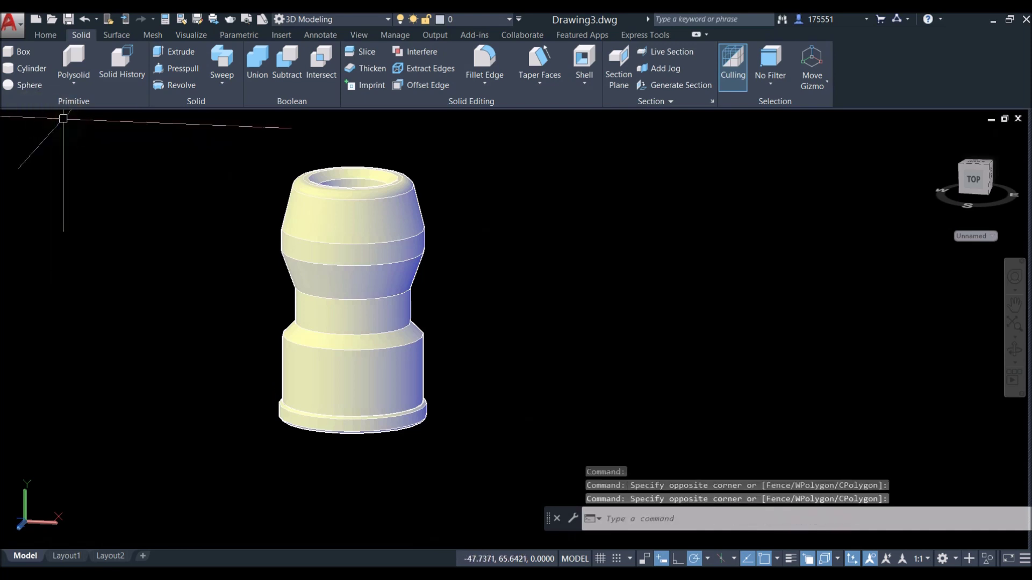
pyautogui.click(75, 117)
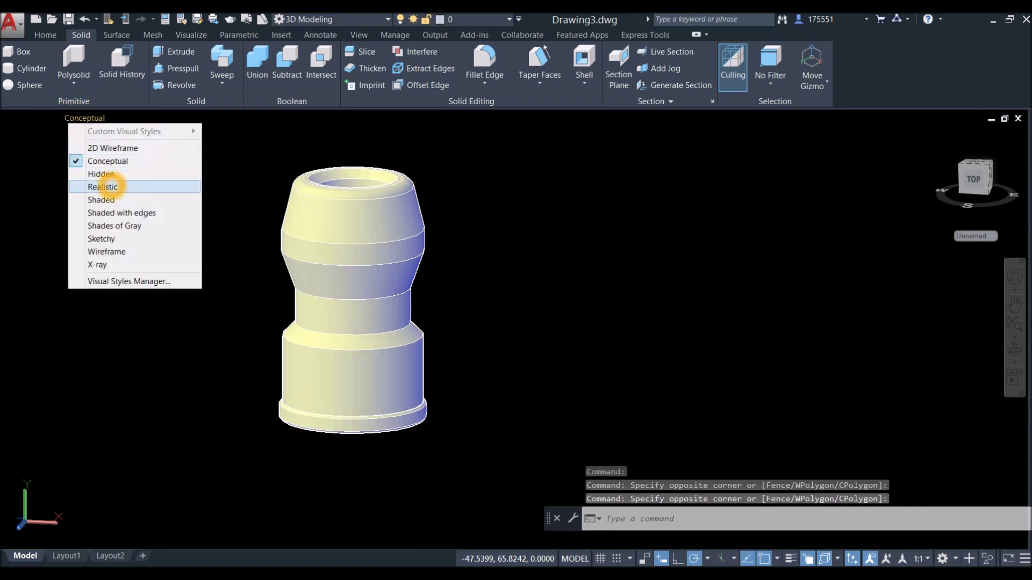
pyautogui.click(110, 188)
# Step: Open the Materials Browser and add the Honed - Dark Gray steel from the Autodesk Library to the document materials
pyautogui.click(487, 203)
pyautogui.write('m')
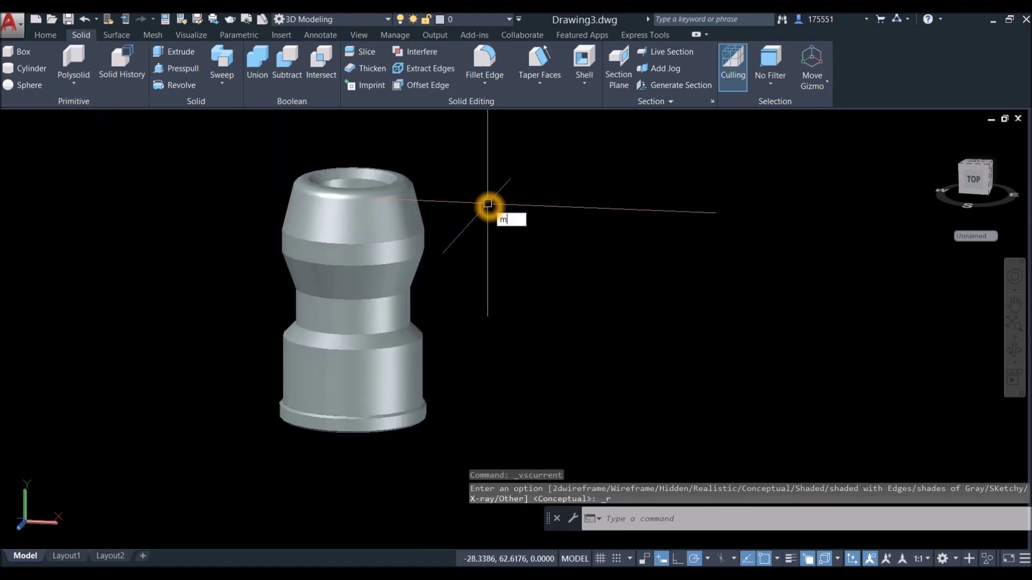
pyautogui.write('aterials')
pyautogui.press('Return')
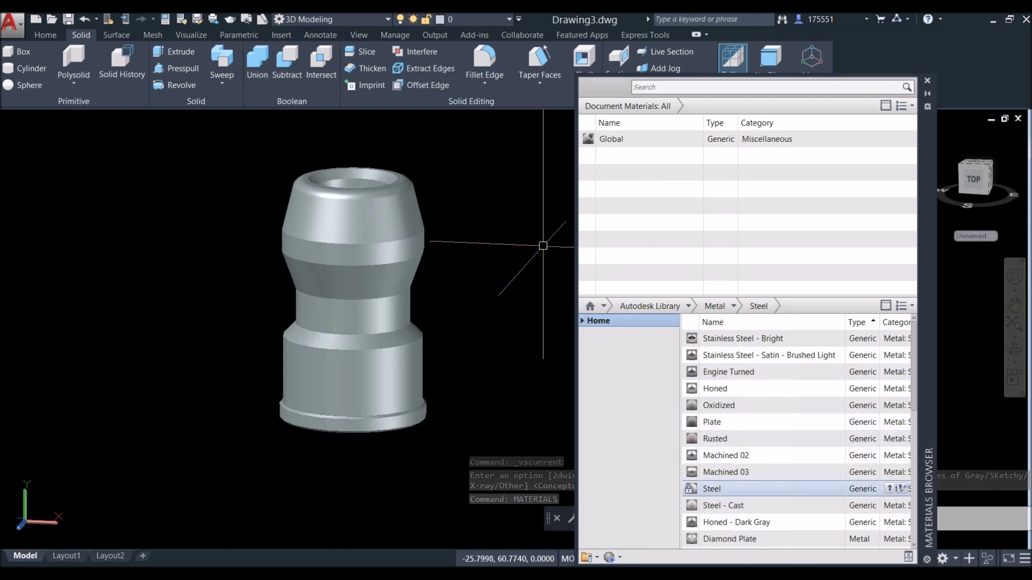
pyautogui.moveTo(752, 522)
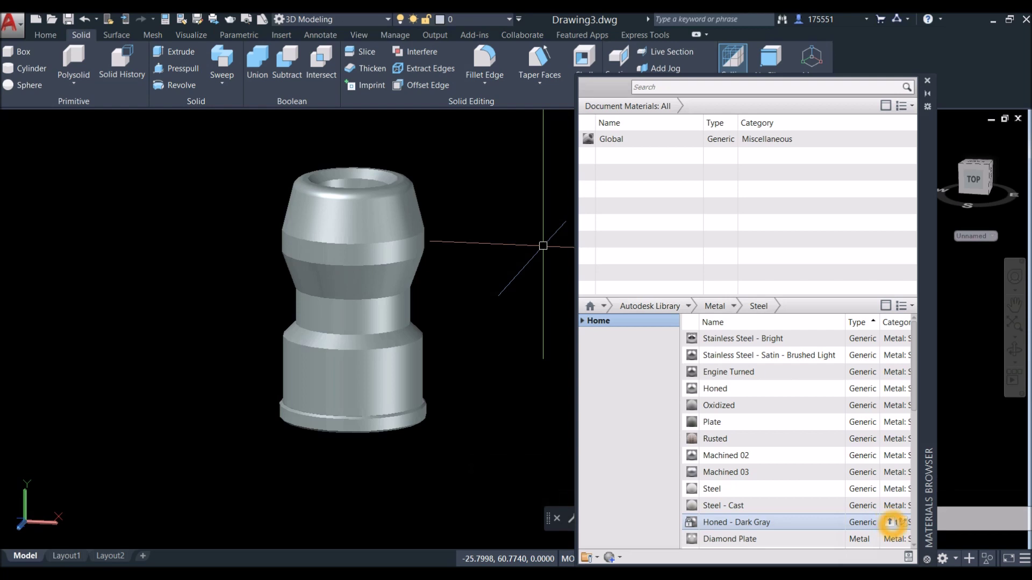
pyautogui.click(890, 523)
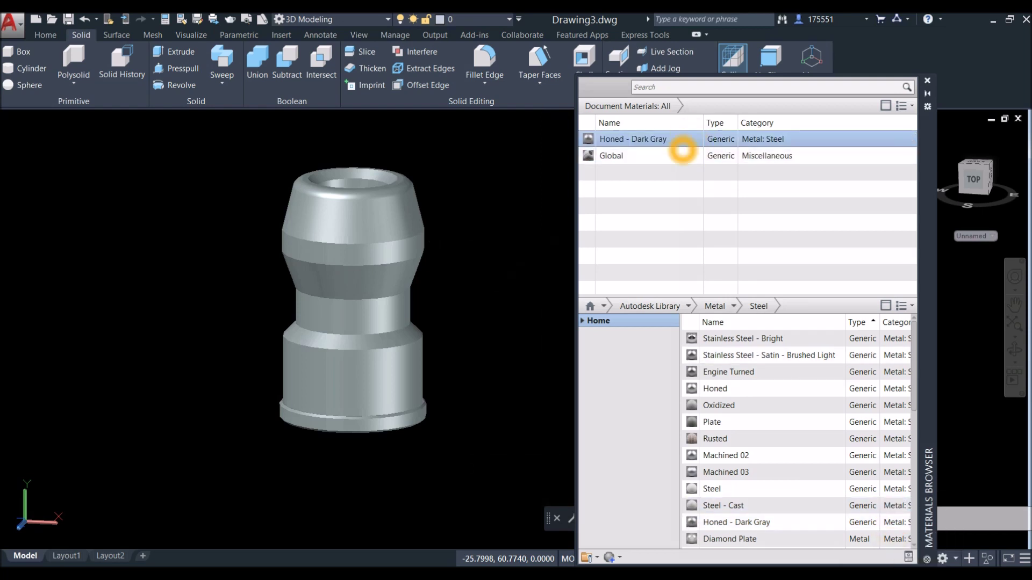
# Step: Assign the Honed - Dark Gray material to the terminal nut solid
pyautogui.click(403, 207)
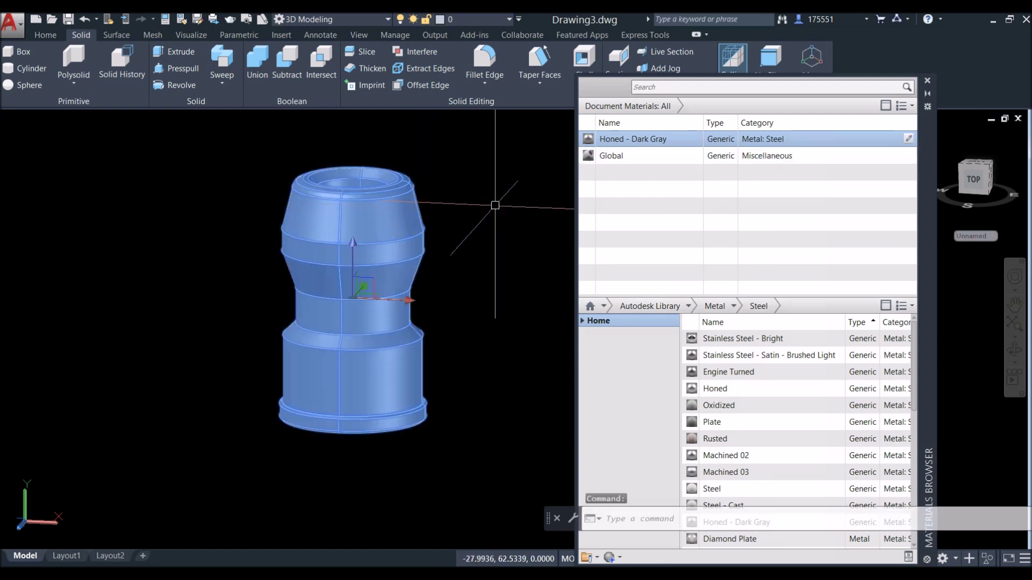
pyautogui.rightClick(906, 140)
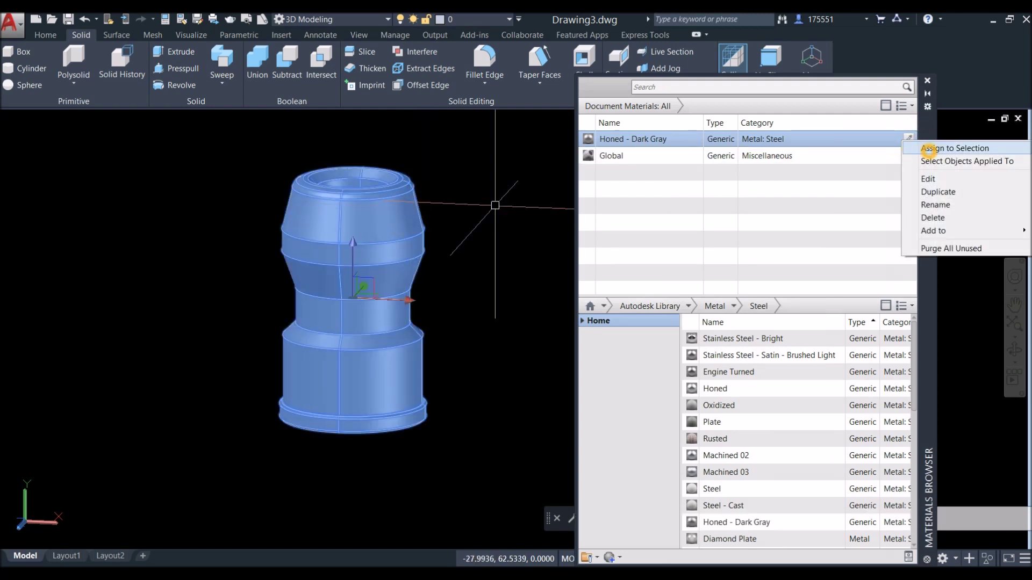
pyautogui.click(928, 150)
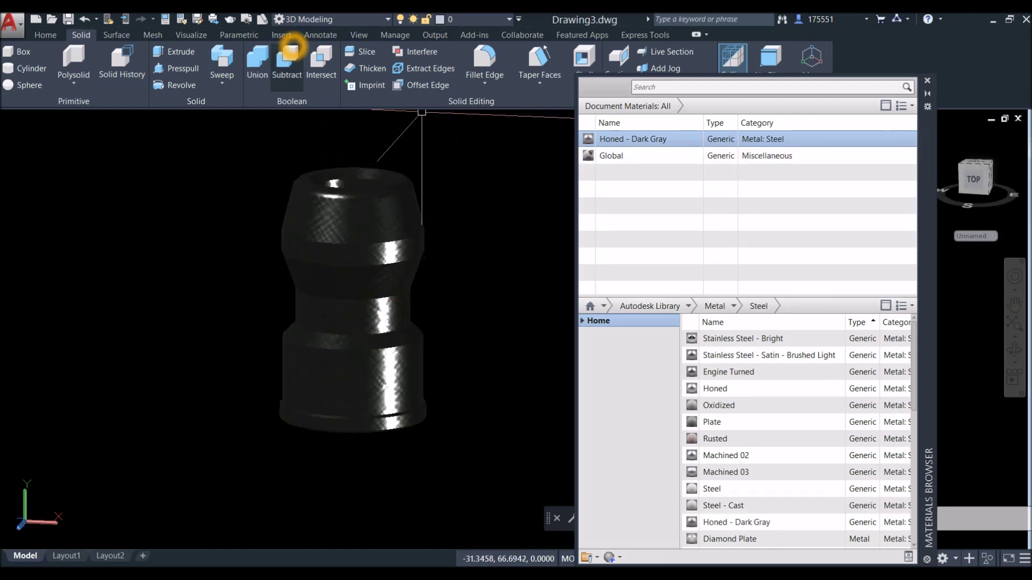
# Step: Set the lighting exposure to 6.20 to brighten the nut, and inspect its underside
pyautogui.click(191, 35)
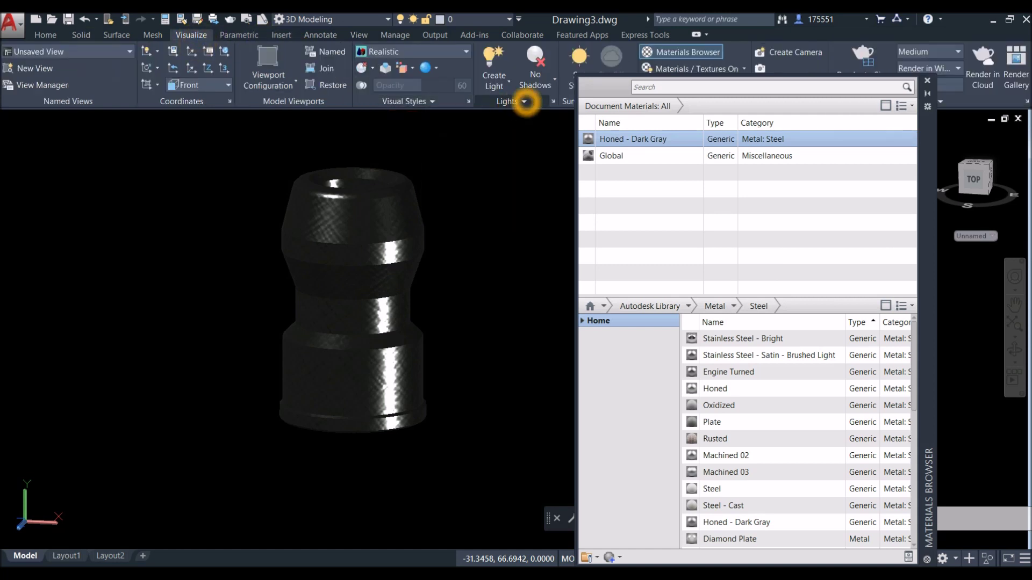
pyautogui.click(525, 101)
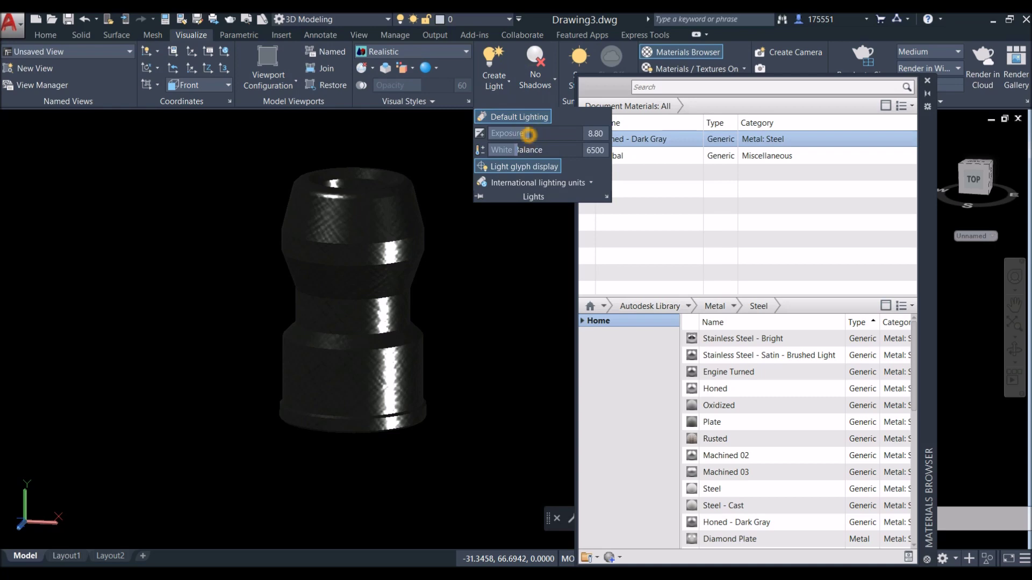
pyautogui.moveTo(529, 133); pyautogui.dragTo(518, 133)
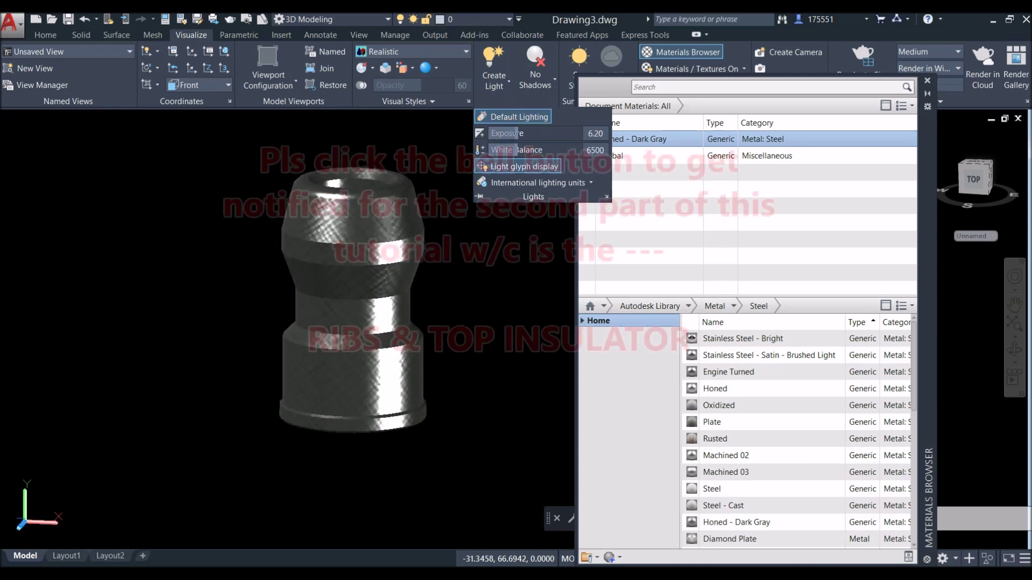
pyautogui.keyDown('shift'); pyautogui.moveTo(302, 313); pyautogui.dragTo(302, 281, button='middle'); pyautogui.keyUp('shift')
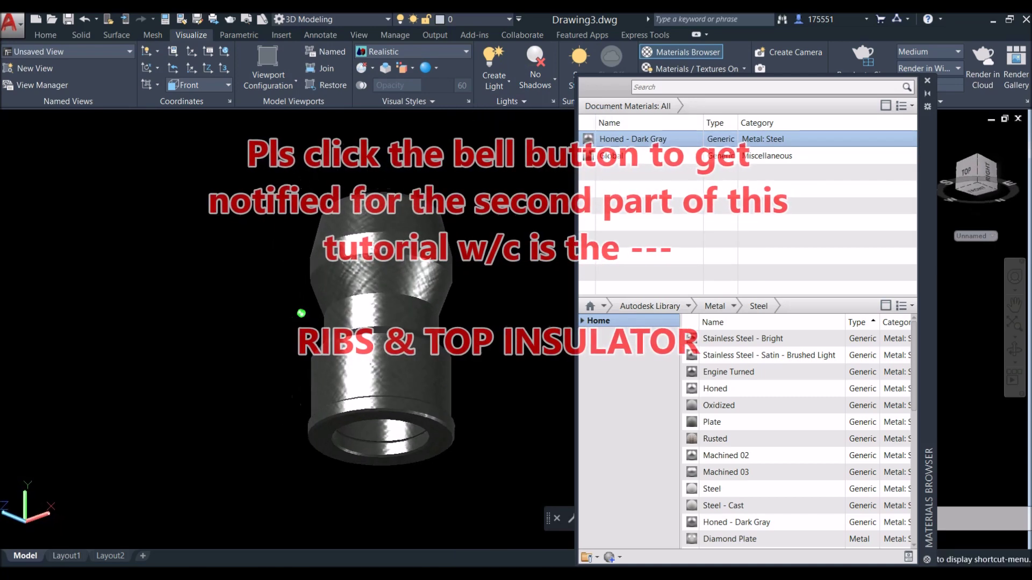